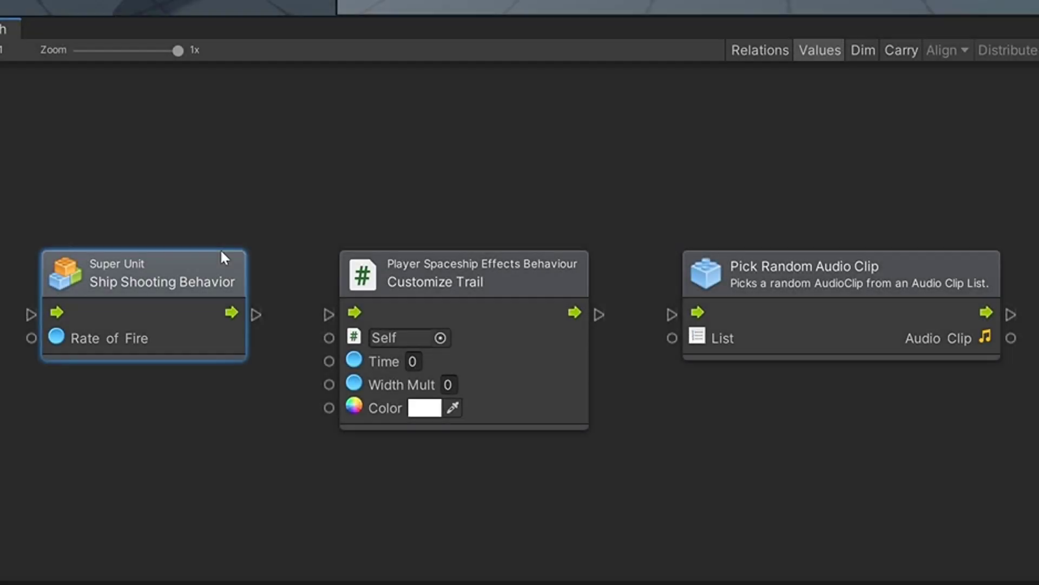
Select the Customize Trail and Pick Random Audio Clip units in the flow graph
click(562, 264)
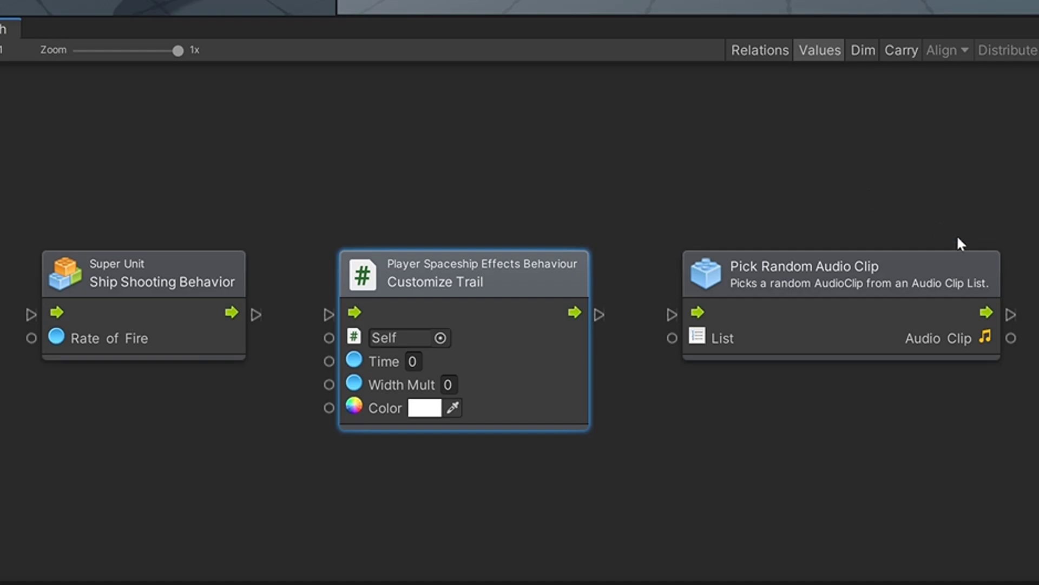
click(841, 268)
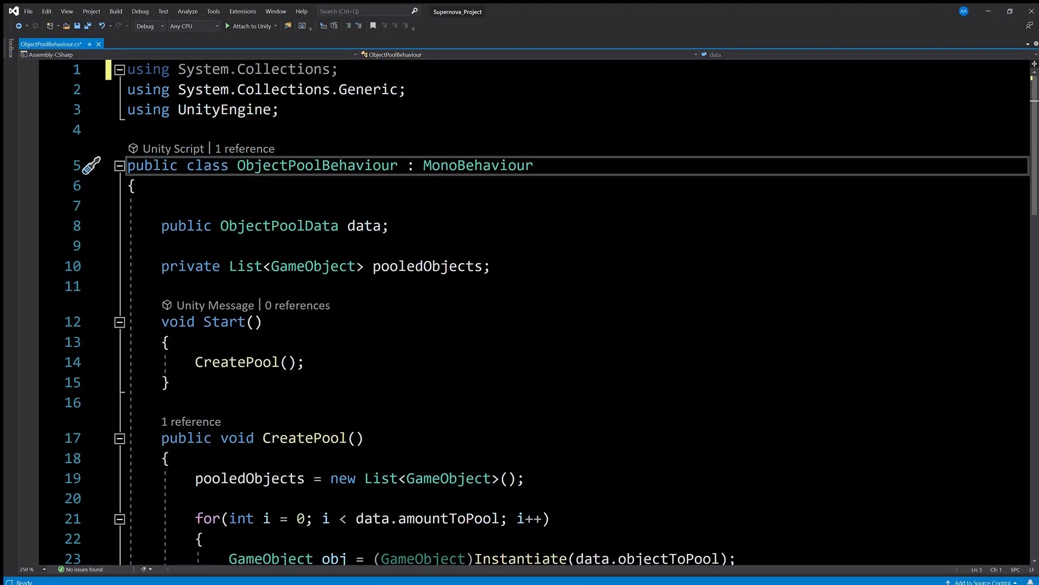
scroll(1031, 261, down, 2)
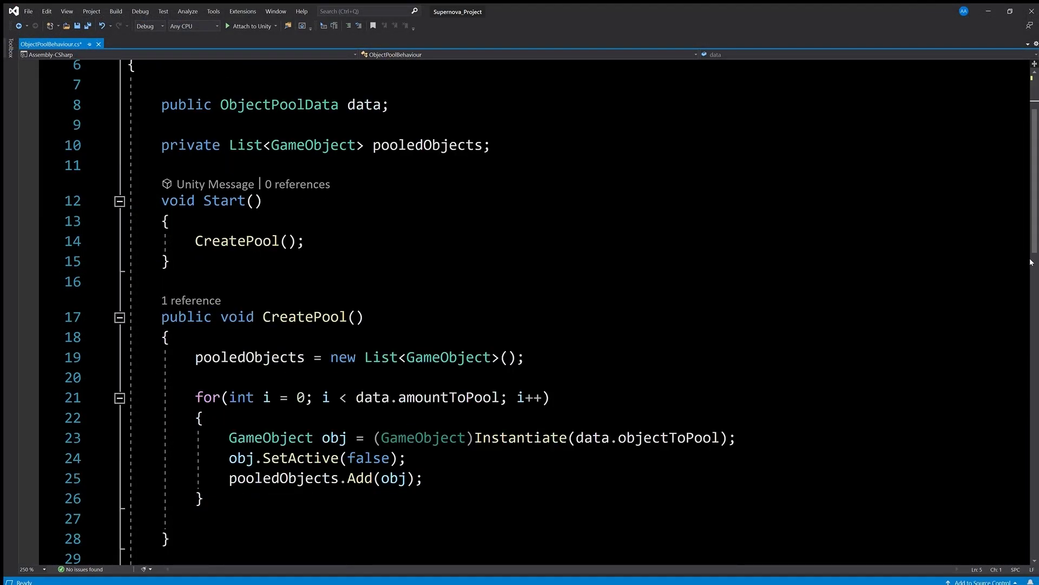
scroll(1032, 261, down, 2)
scroll(1031, 262, down, 2)
scroll(1031, 262, down, 2)
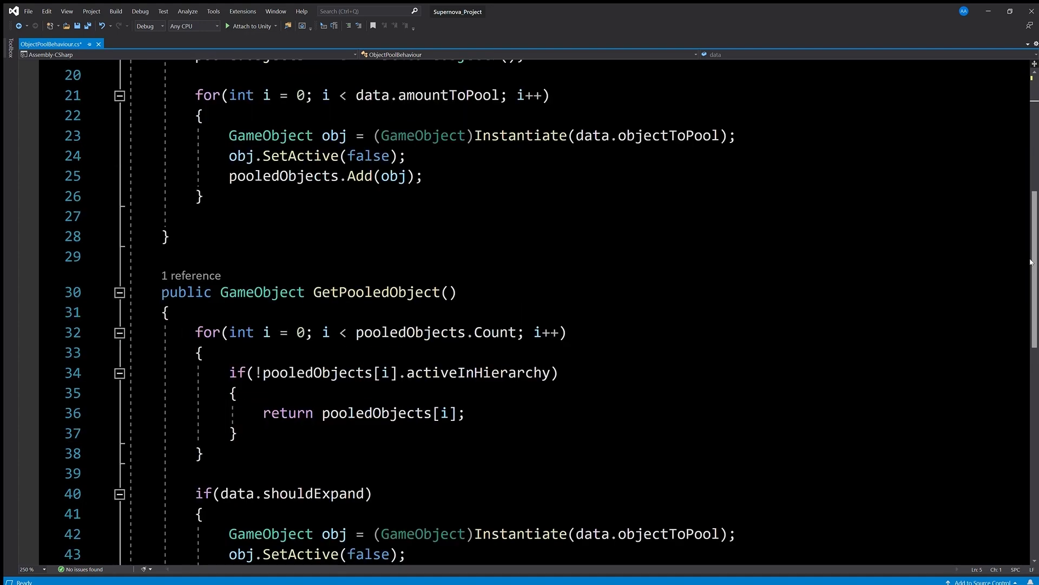
scroll(1032, 262, down, 2)
scroll(1032, 261, down, 1)
scroll(1031, 261, down, 2)
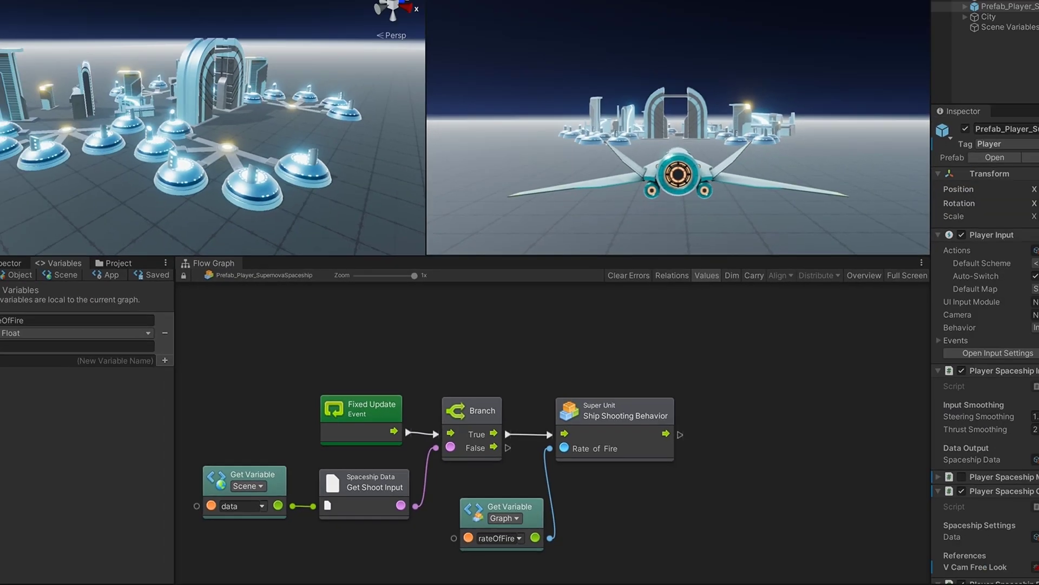
Enter play mode to watch the shooting graph's values update live
click(508, 16)
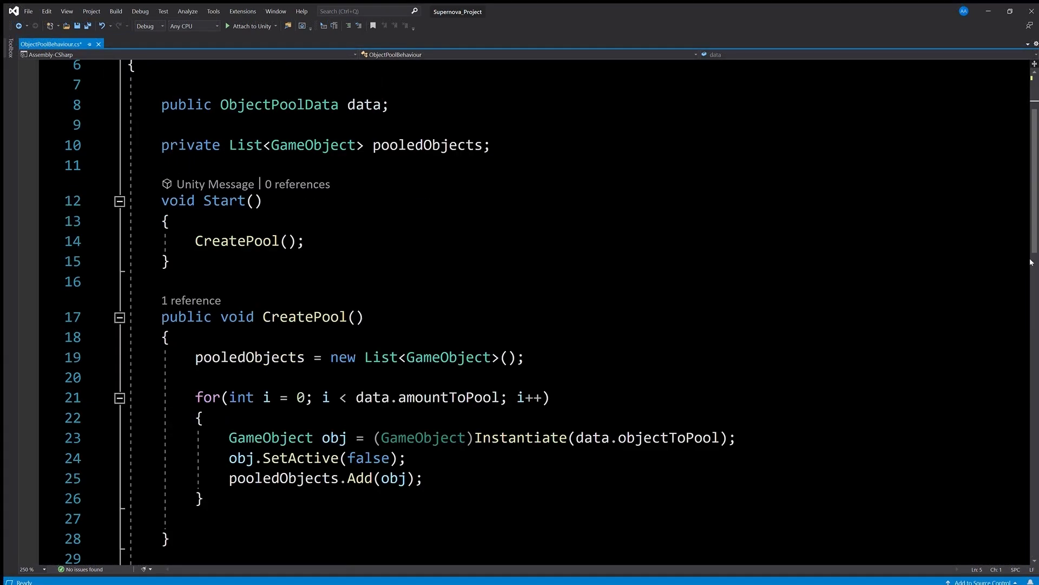
scroll(1032, 262, down, 8)
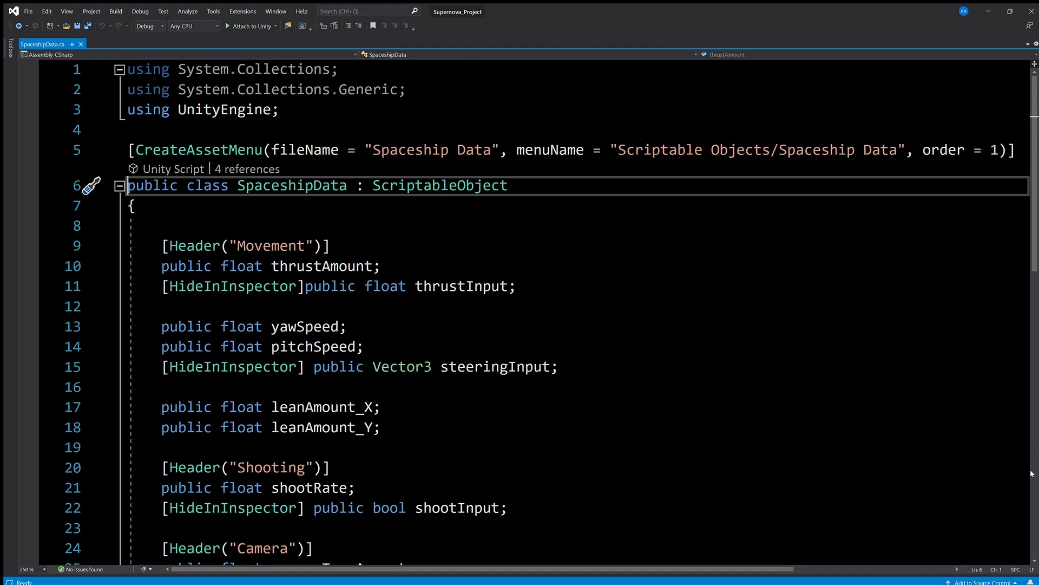
scroll(1032, 473, down, 3)
scroll(1032, 473, down, 5)
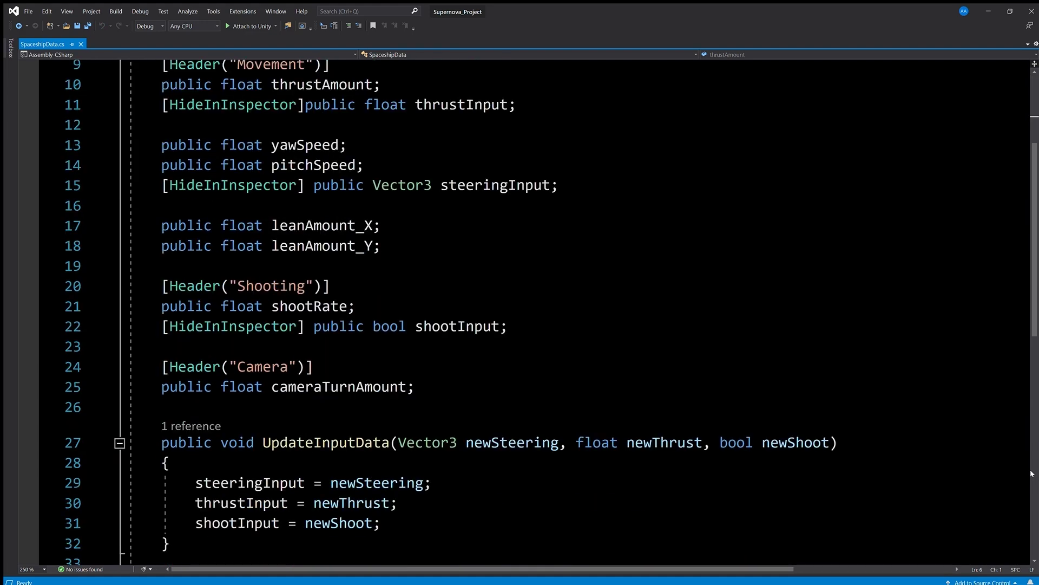
scroll(1031, 474, down, 3)
scroll(1032, 473, down, 3)
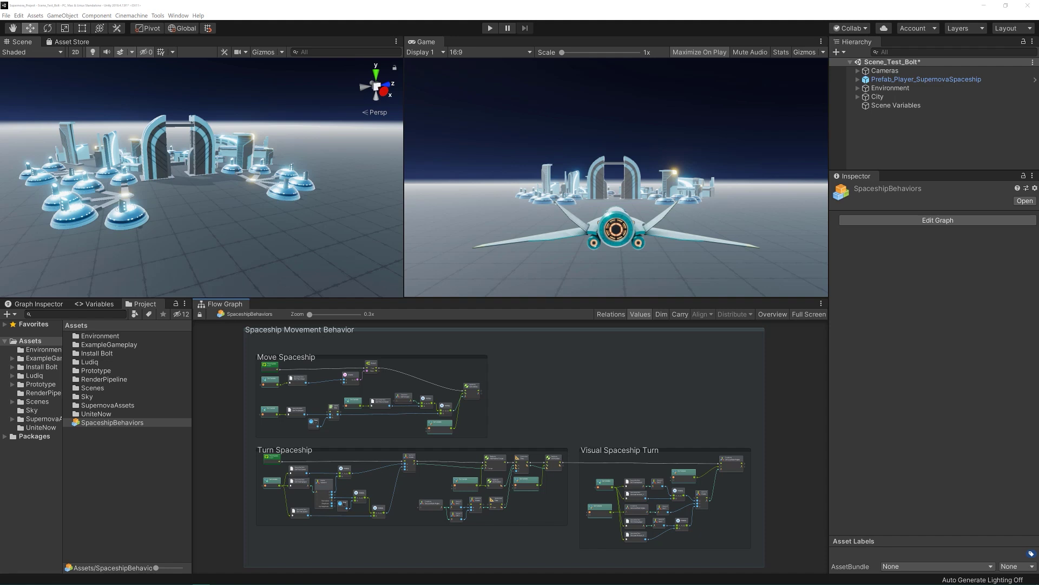
Create a new Bolt flow macro named SuperUnit_ShootingInput
right_click(121, 470)
mouse_move(186, 275)
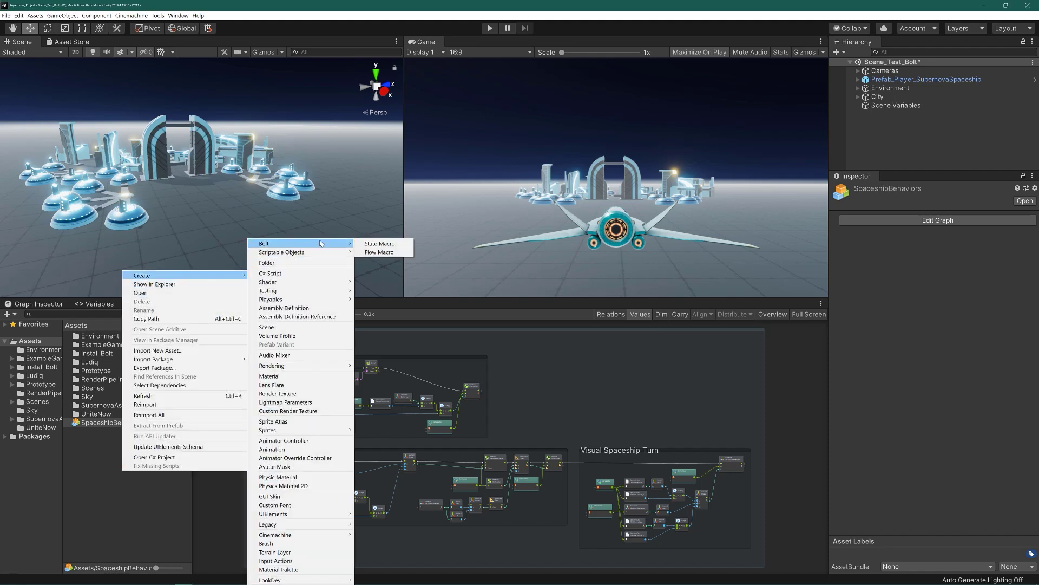
mouse_move(300, 243)
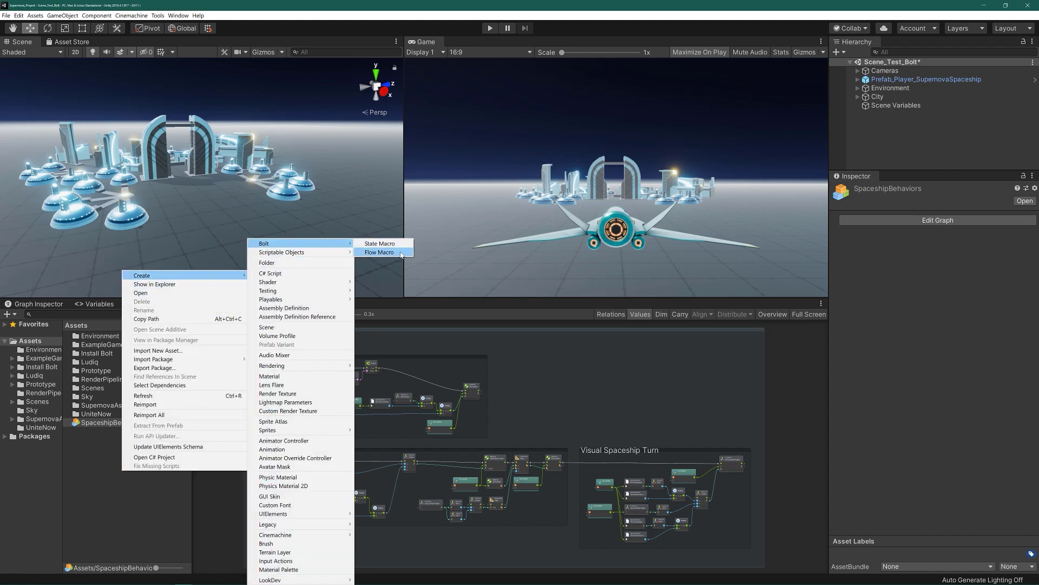
click(400, 253)
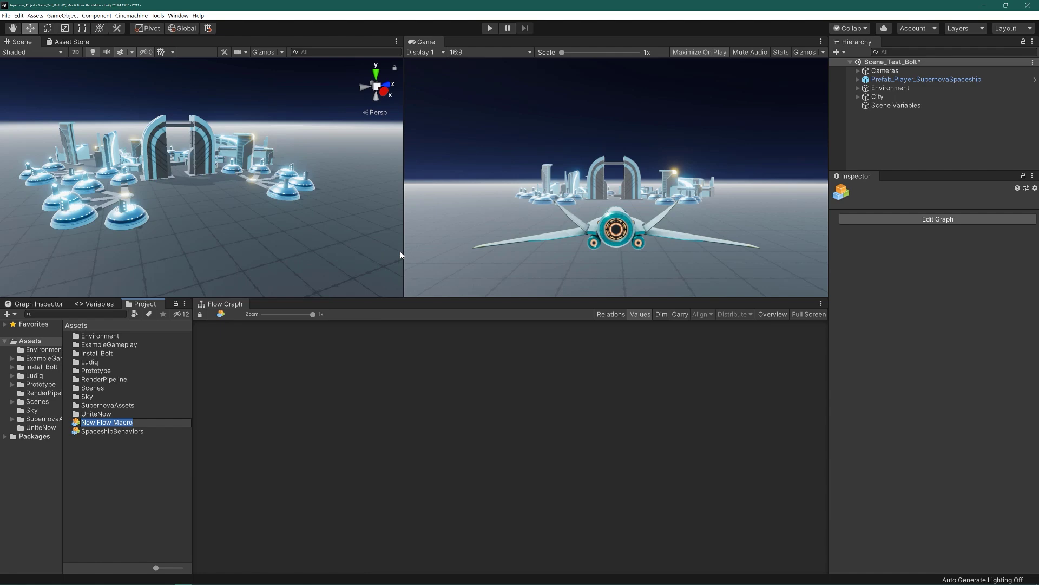
text(SuperUnit_ShootingInput)
key(Return)
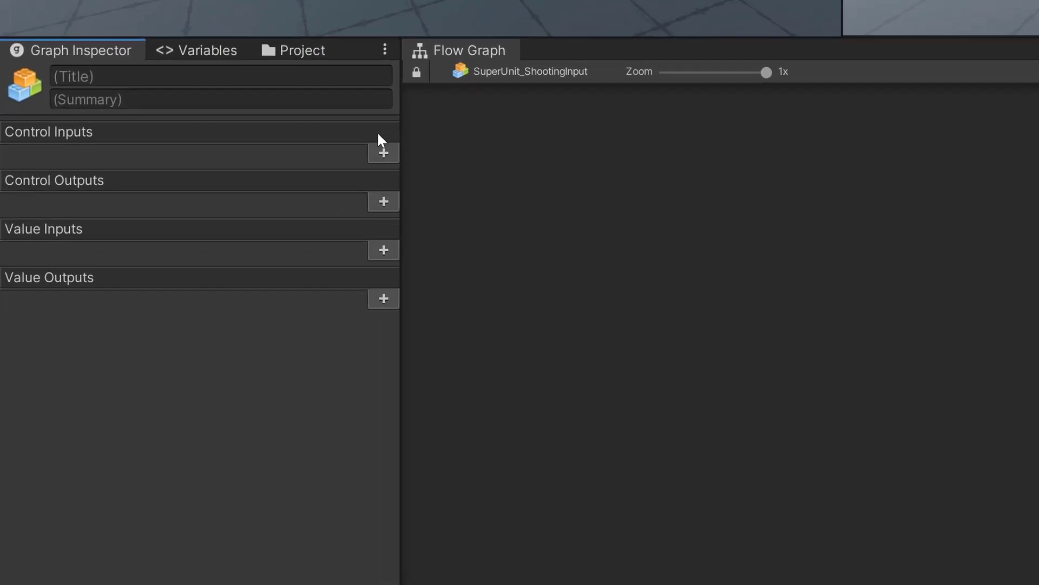
Add an Enter control input and an Exit control output with hidden label
click(377, 131)
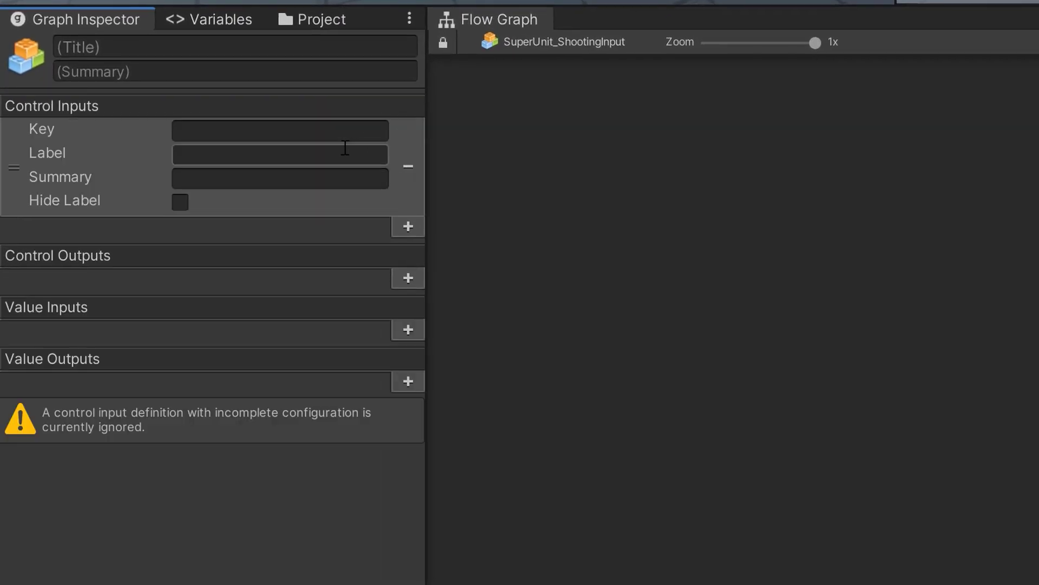
click(280, 130)
text(Enter)
key(Return)
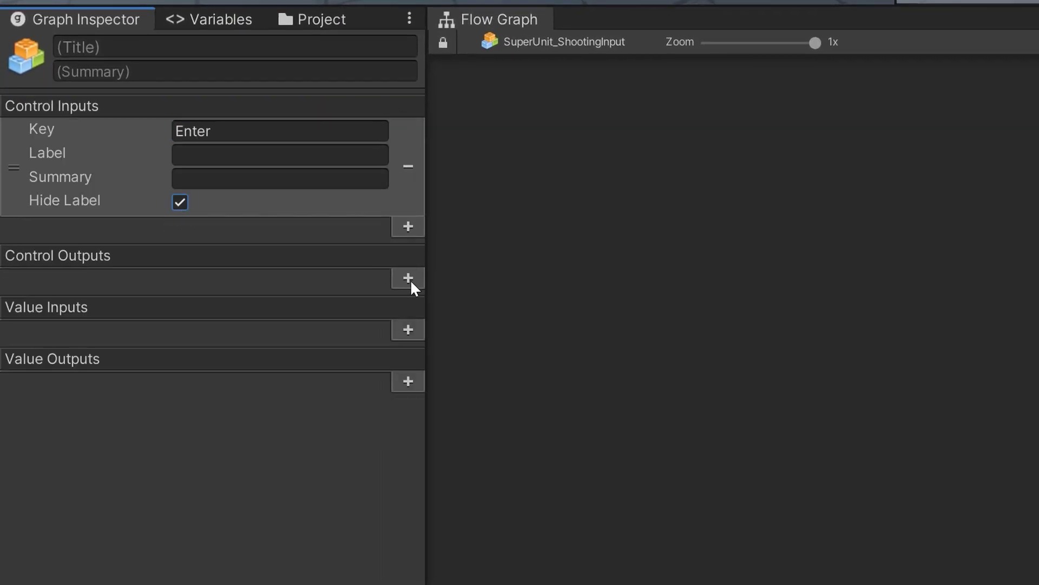
click(410, 279)
click(319, 283)
text(Exit)
click(181, 352)
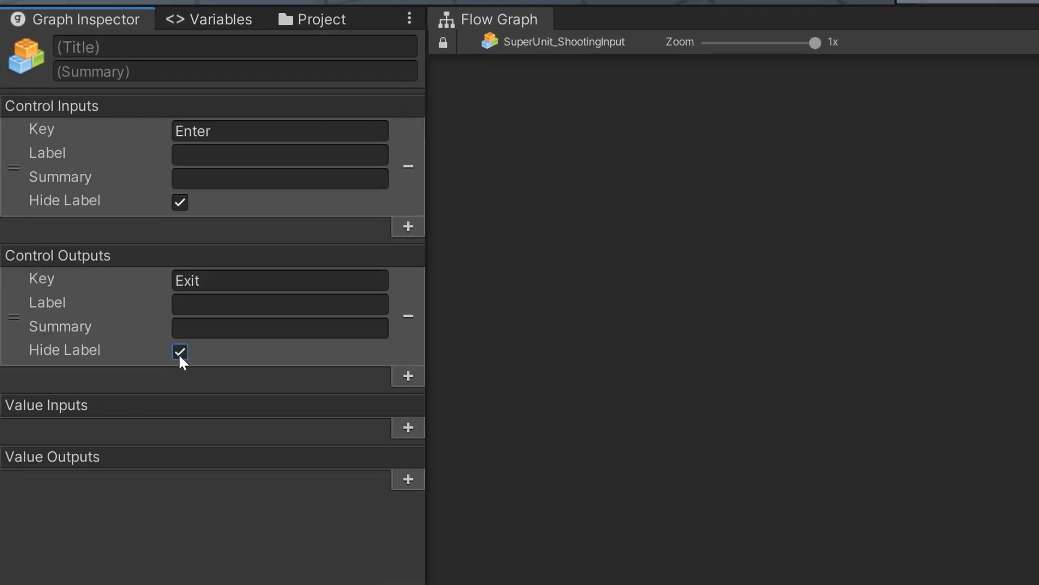
Add a Rate of Fire value input of type Float
click(408, 428)
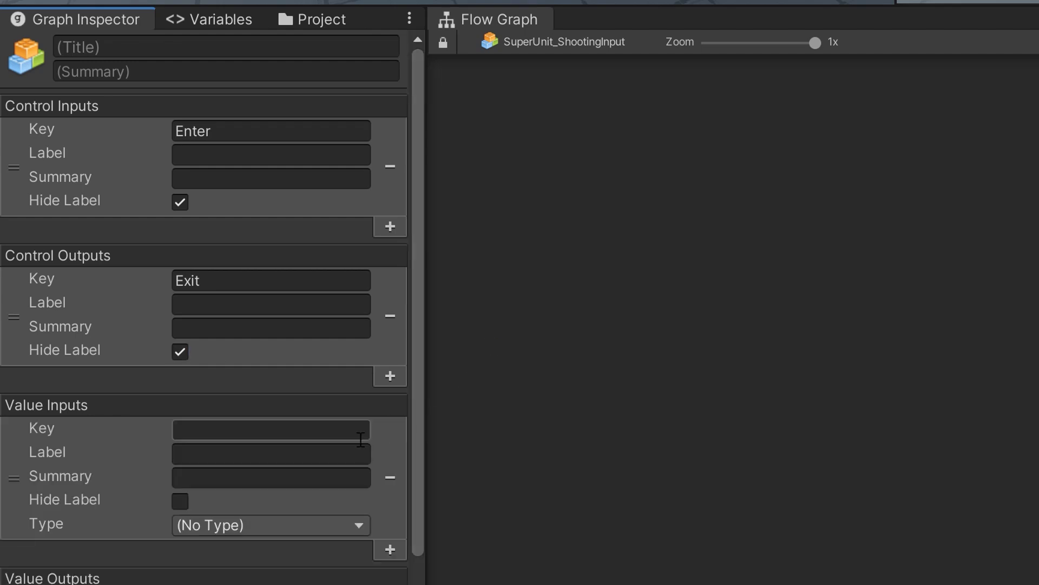
click(359, 439)
text(Rate of Fire)
click(320, 523)
click(213, 209)
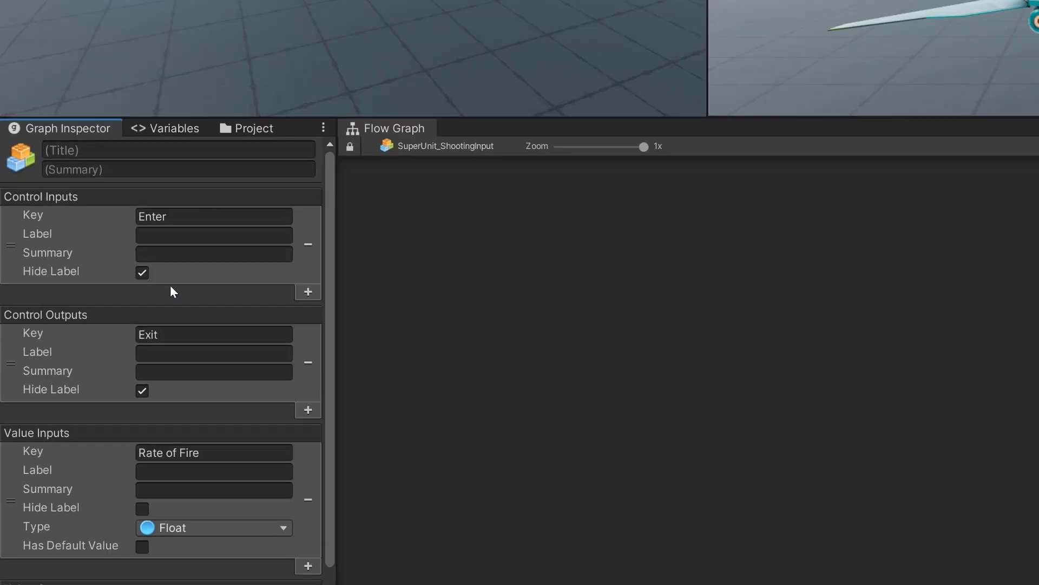
Add Input and Output units, placing Input upper left and Output on the right
right_click(440, 514)
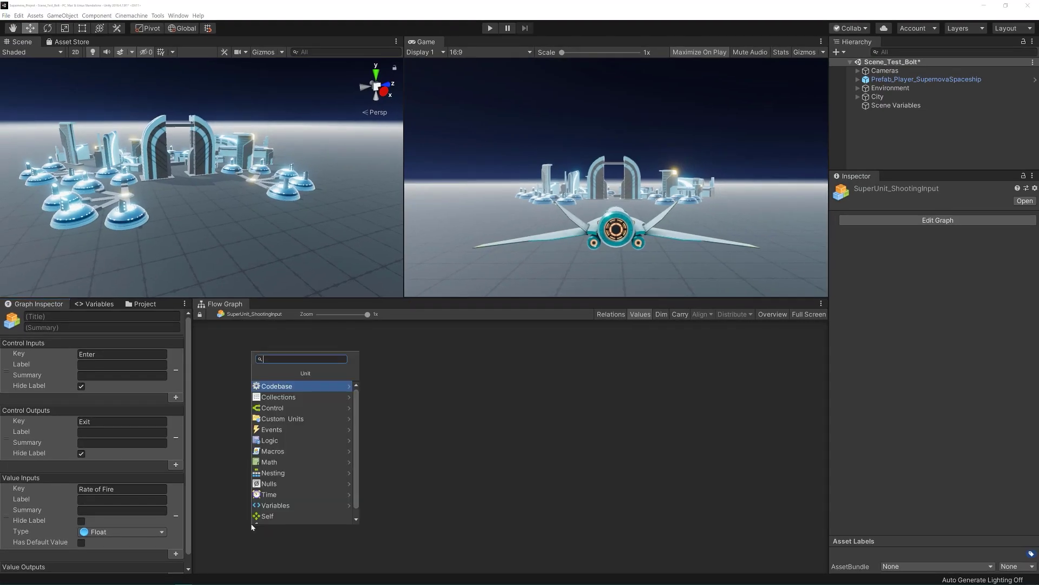
text(input)
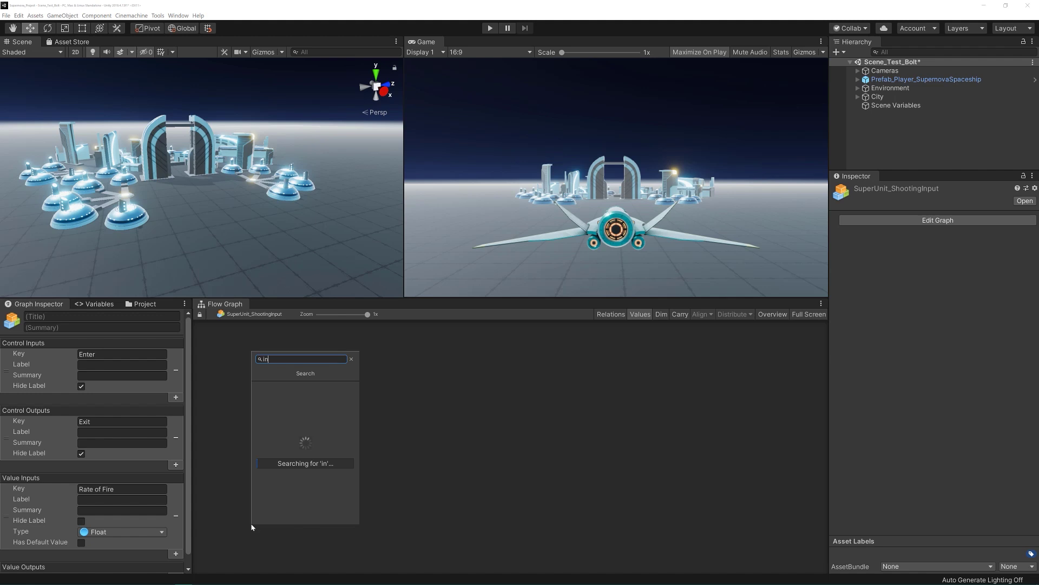
key(Down)
key(Return)
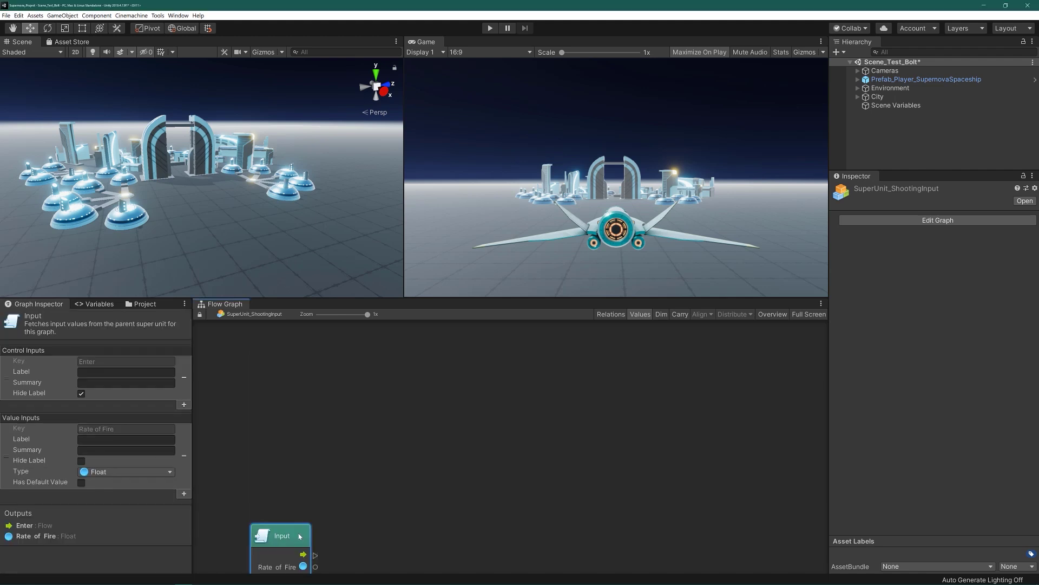
drag(260, 532, 244, 374)
right_click(724, 512)
text(output)
key(Return)
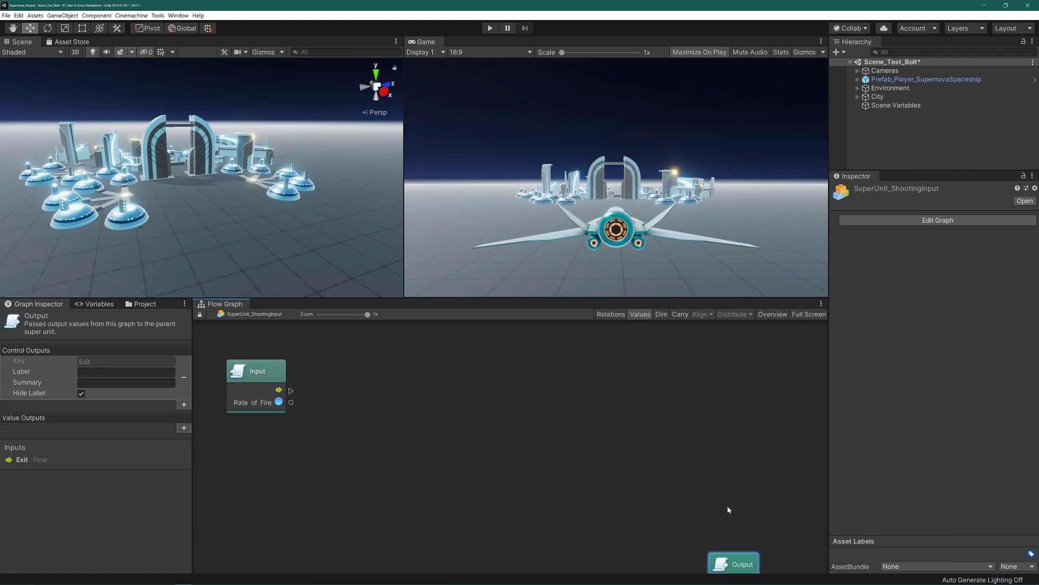
drag(735, 531, 735, 363)
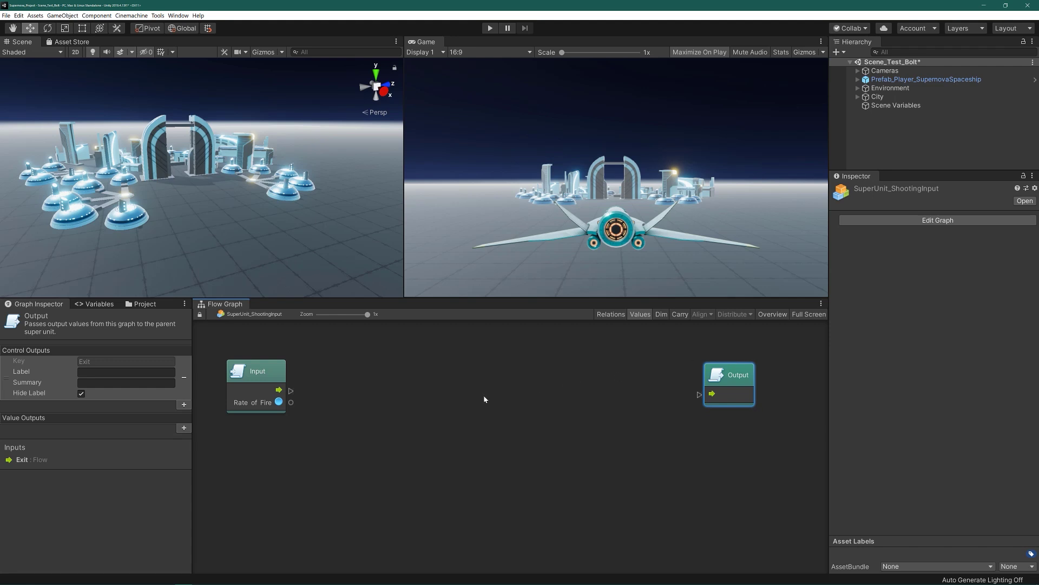
Add a Shoot Projectile unit from the unit finder
right_click(446, 488)
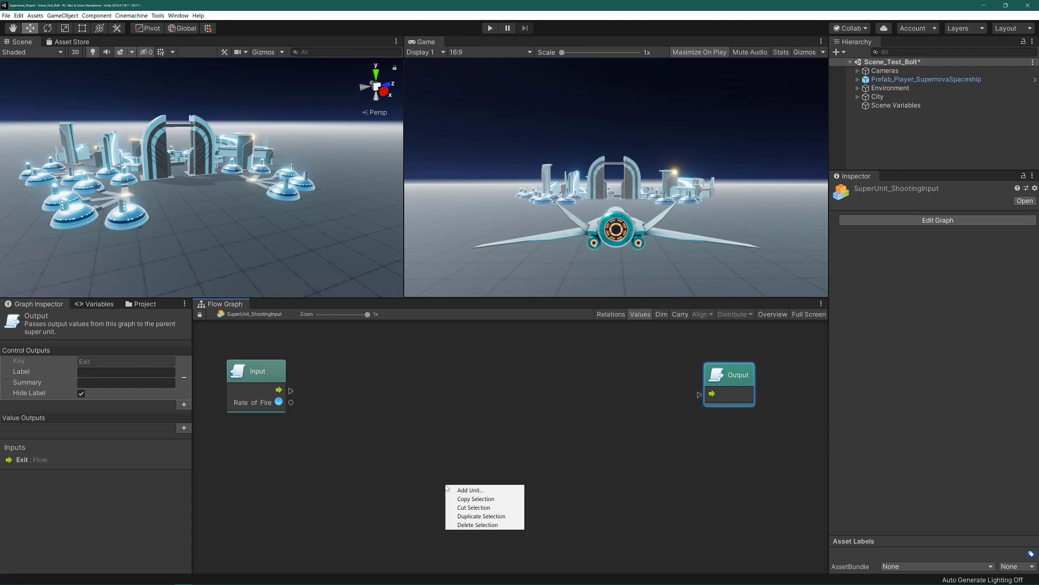
click(455, 490)
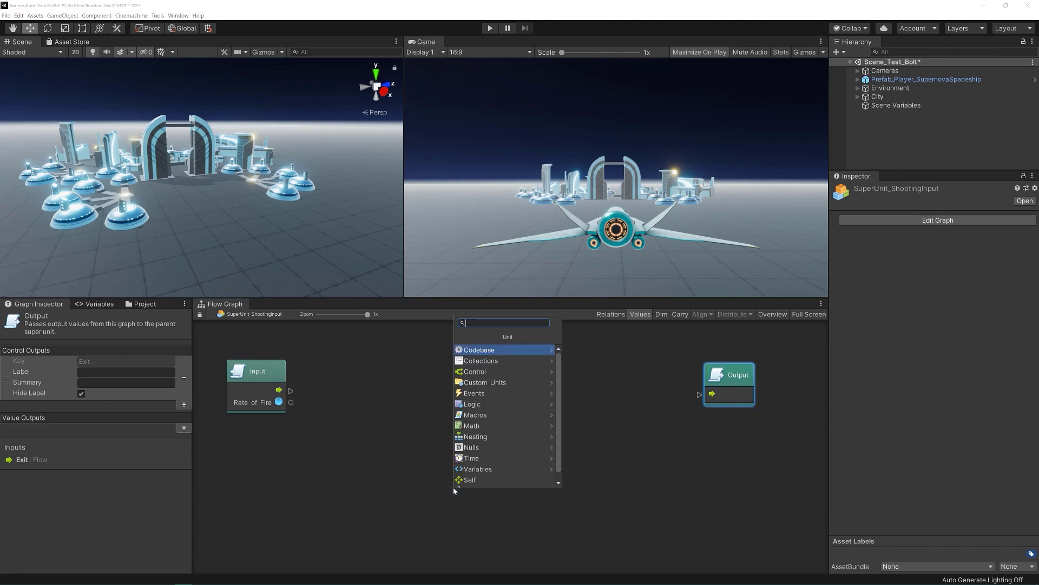
text(shoot projectile)
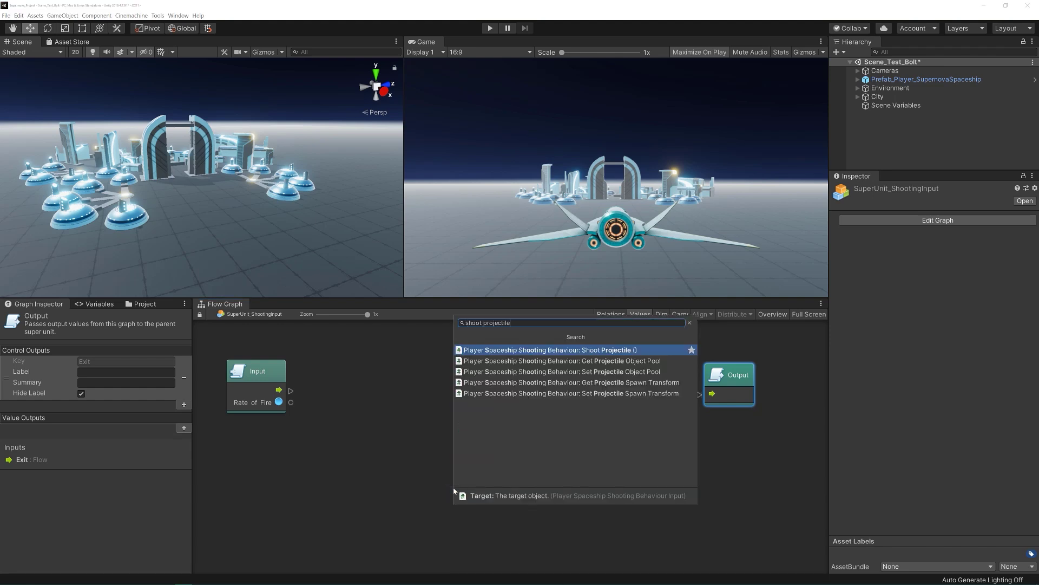
key(Return)
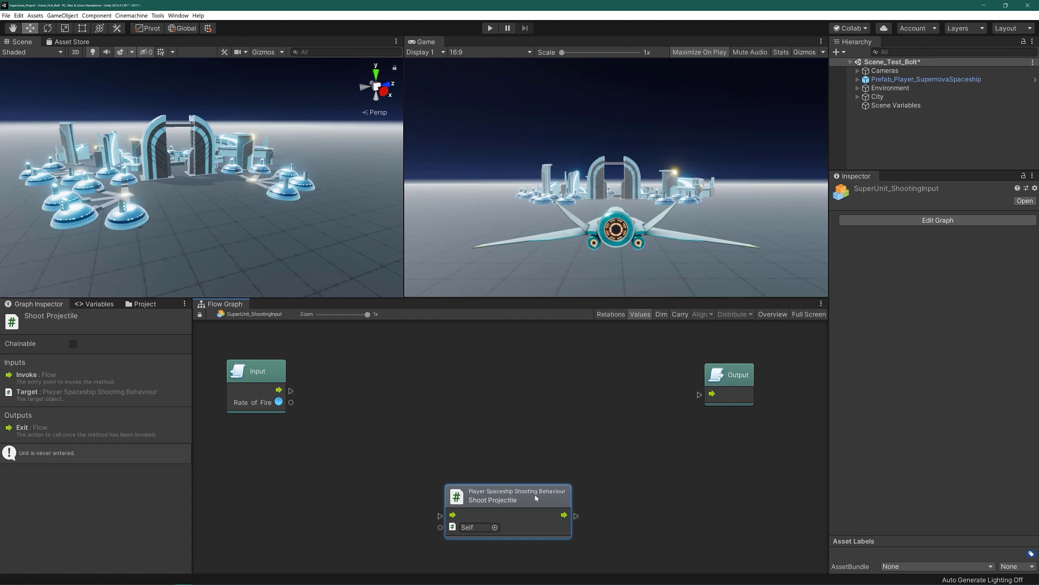
Arrange Shoot Projectile, the nextShot Set Variable, and the Get Time and Add units
drag(533, 492, 523, 376)
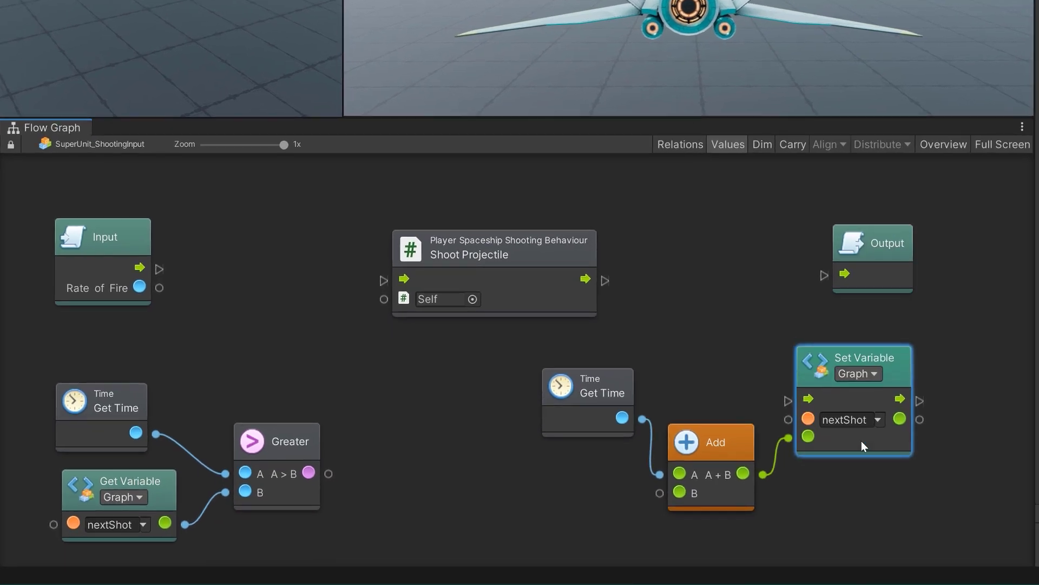
drag(861, 441, 747, 331)
drag(504, 373, 763, 512)
drag(702, 450, 594, 455)
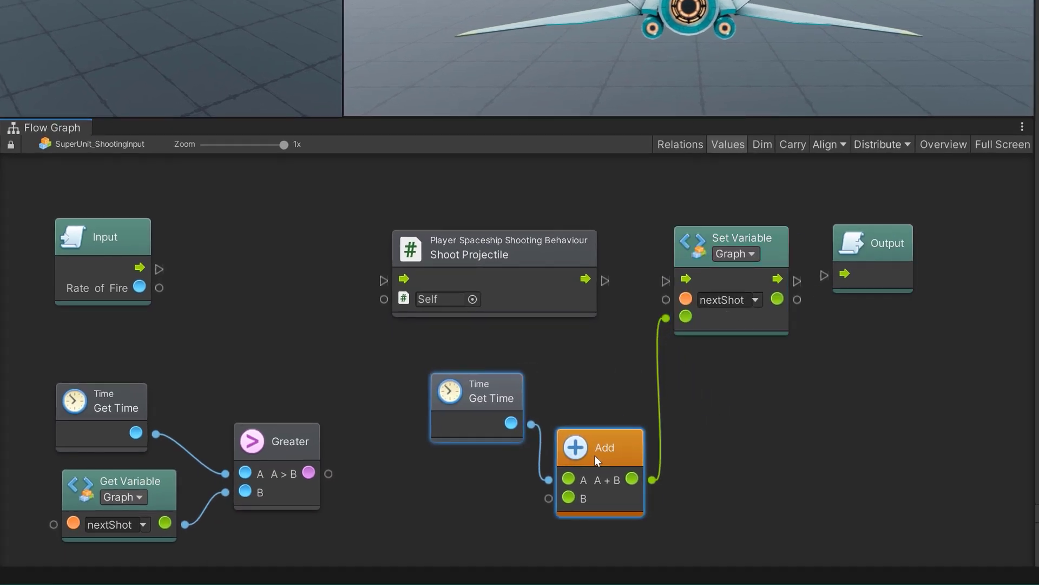
Add a Branch after Input with Greater's result as its condition
drag(160, 270, 226, 297)
text(branch)
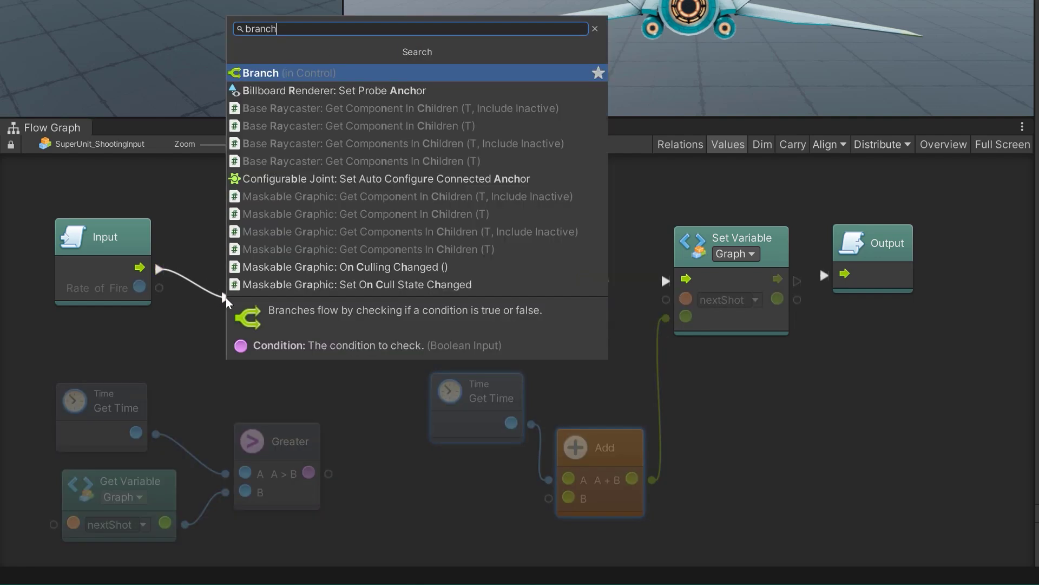
key(Return)
drag(308, 472, 243, 316)
drag(254, 445, 213, 435)
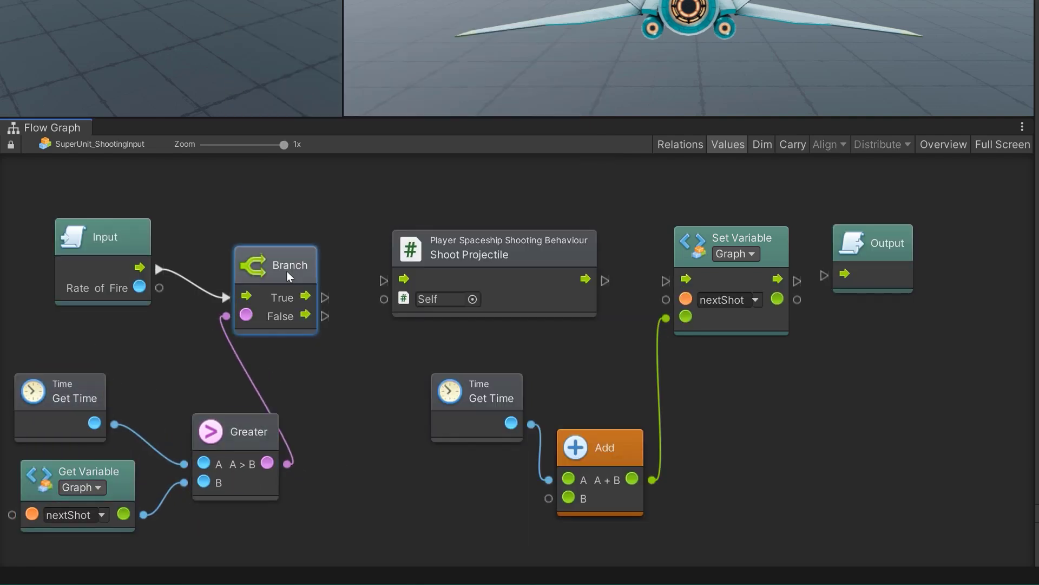
drag(287, 270, 344, 259)
drag(407, 252, 430, 257)
Chain True→Shoot Projectile→Set Variable→Output and link Rate of Fire to Add's B input
drag(382, 285, 409, 286)
drag(629, 285, 665, 281)
drag(796, 281, 824, 276)
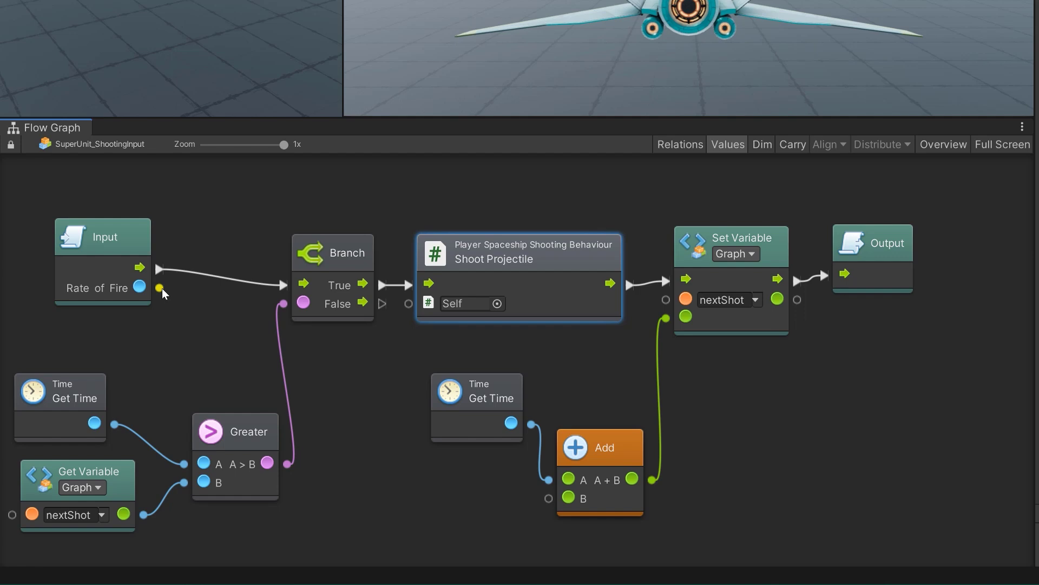
drag(160, 287, 556, 503)
click(557, 502)
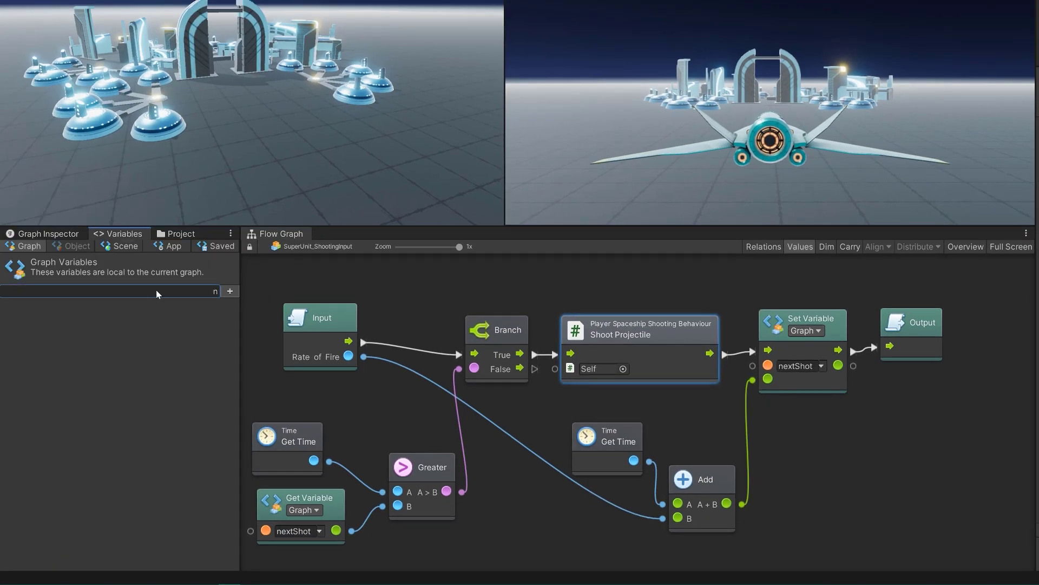
text(extShot)
Make nextShot a Float graph variable, then return to the spaceship prefab's graph
click(230, 291)
click(201, 308)
text(float)
key(Return)
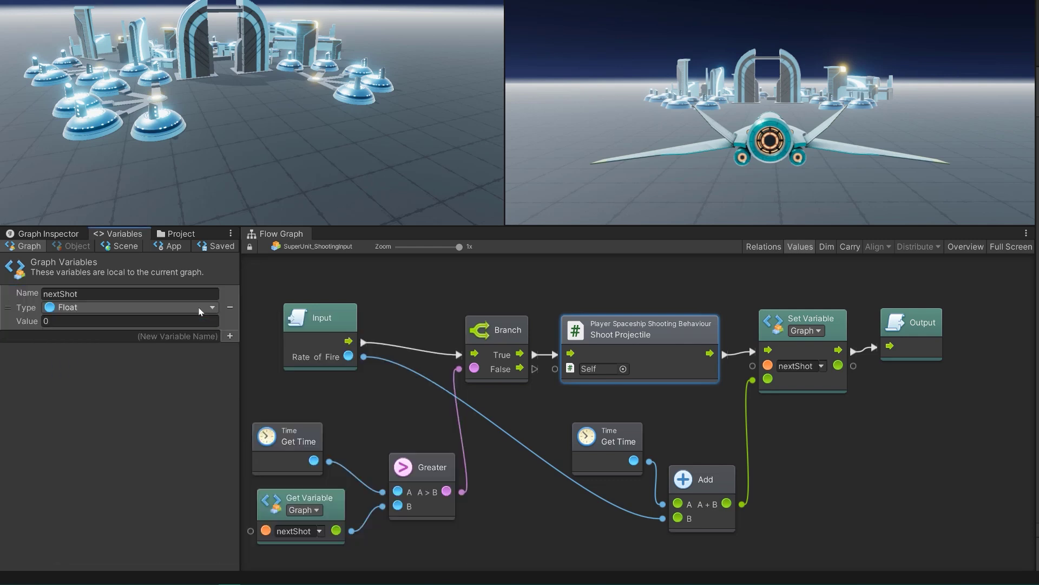
click(372, 398)
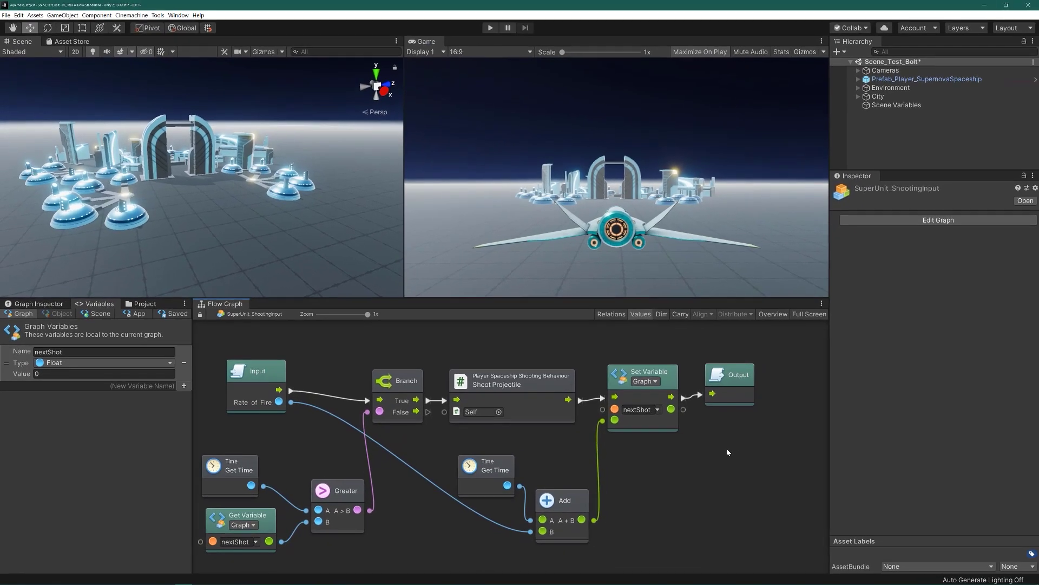
click(917, 79)
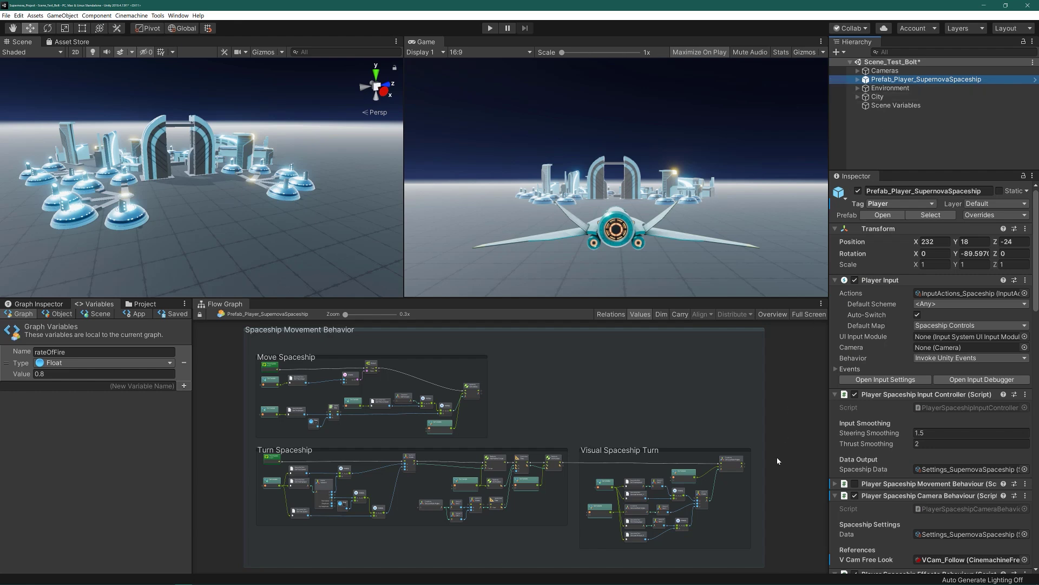
scroll(731, 488, down, 5)
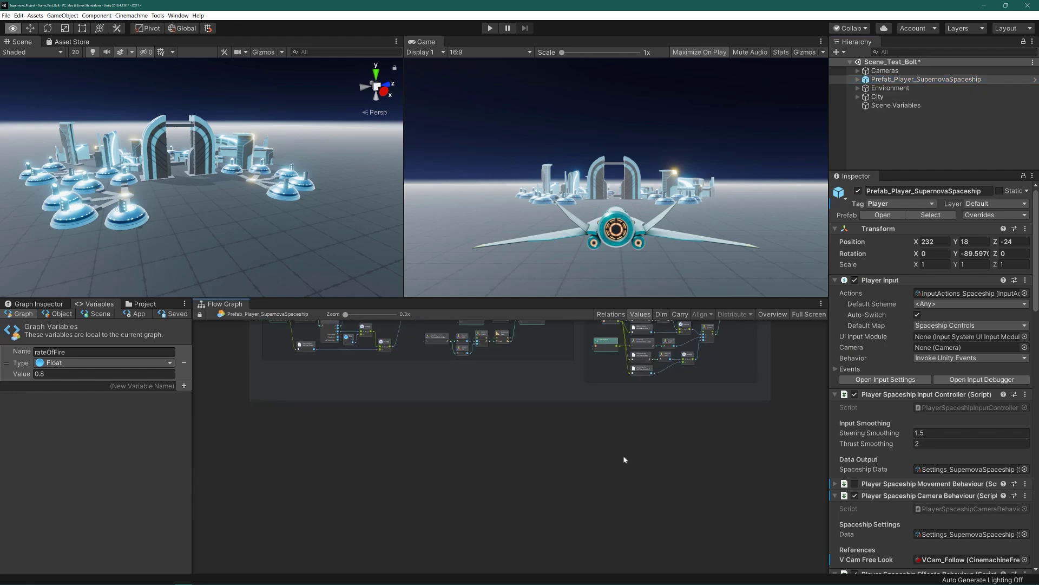
scroll(623, 455, down, 3)
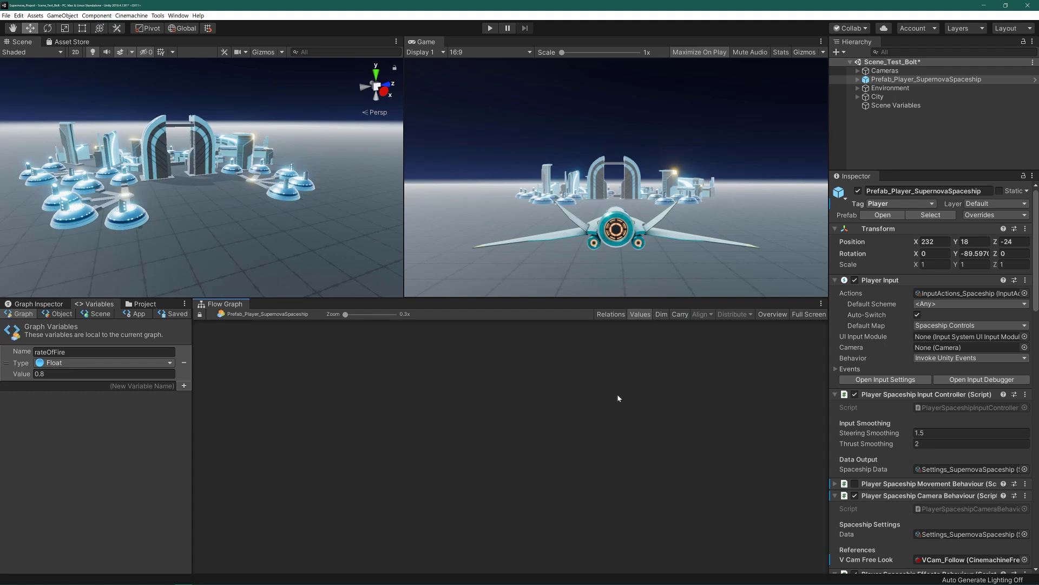
ctrl+scroll(272, 460, up, 3)
ctrl+scroll(271, 460, up, 3)
Add a Fixed Update event feeding into a new Branch node
right_click(303, 402)
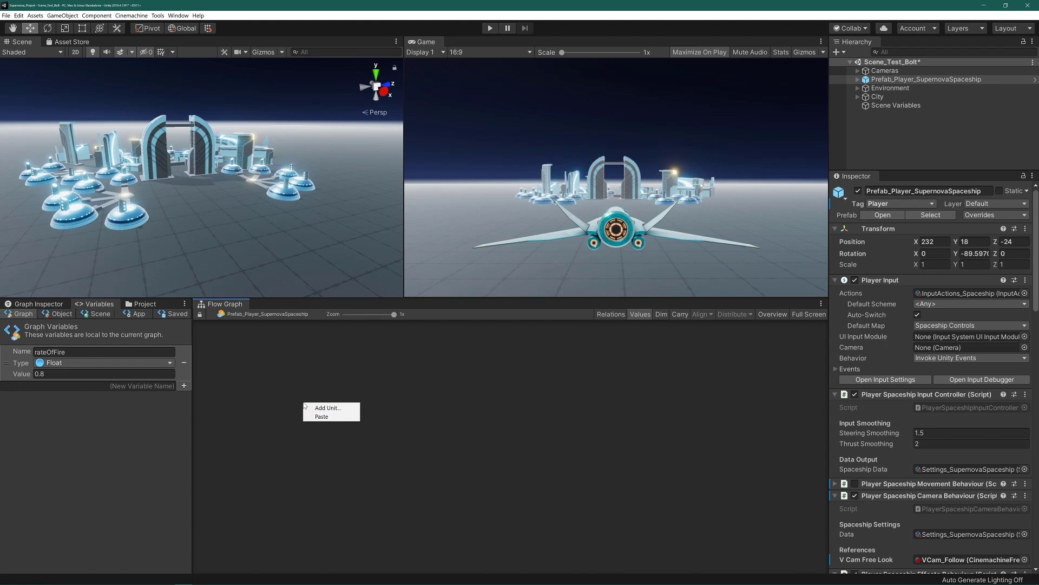
click(324, 407)
text(fixed up)
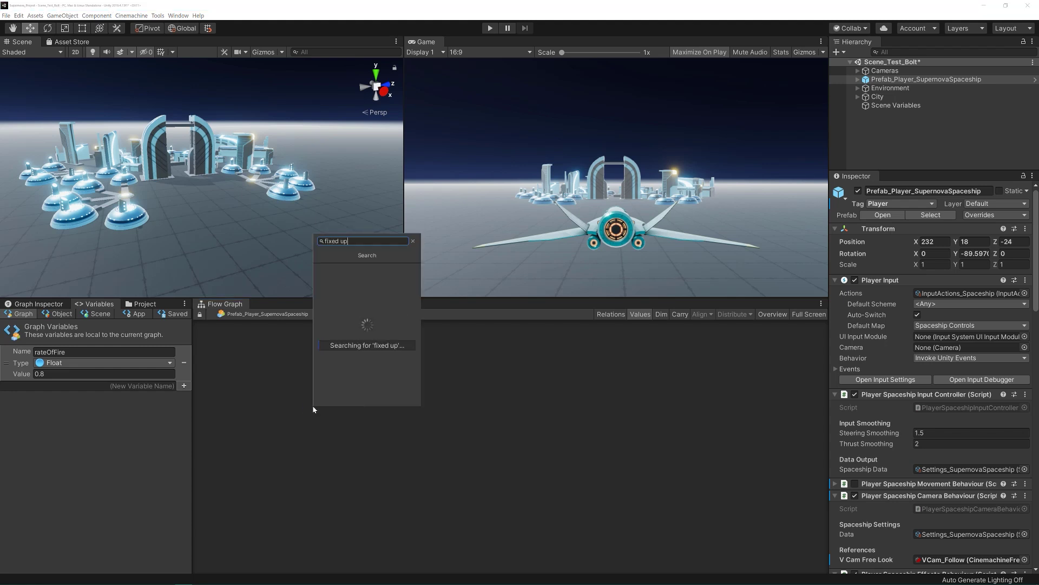
key(Return)
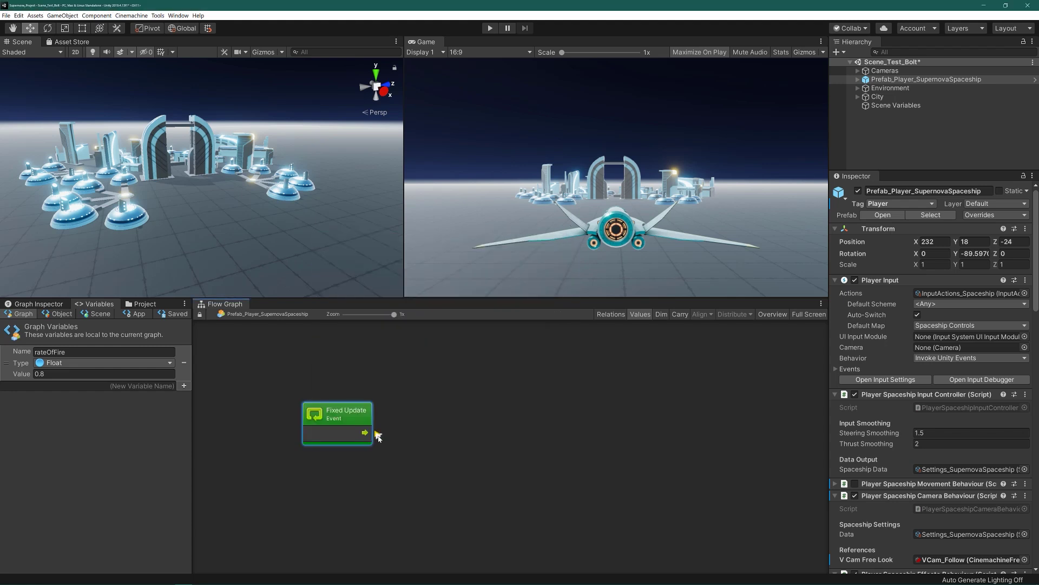
drag(365, 432, 396, 446)
text(branch)
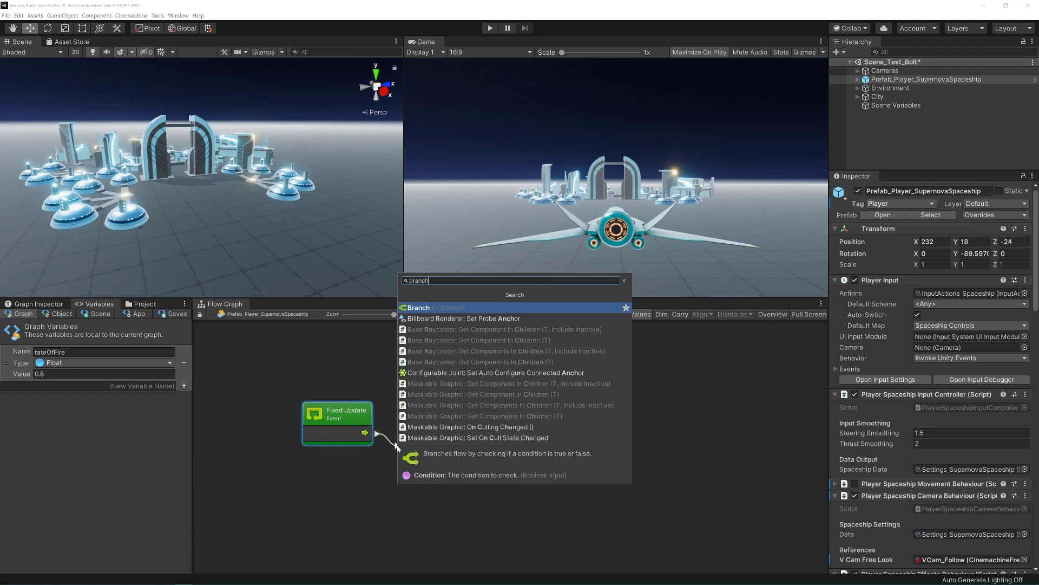
key(Return)
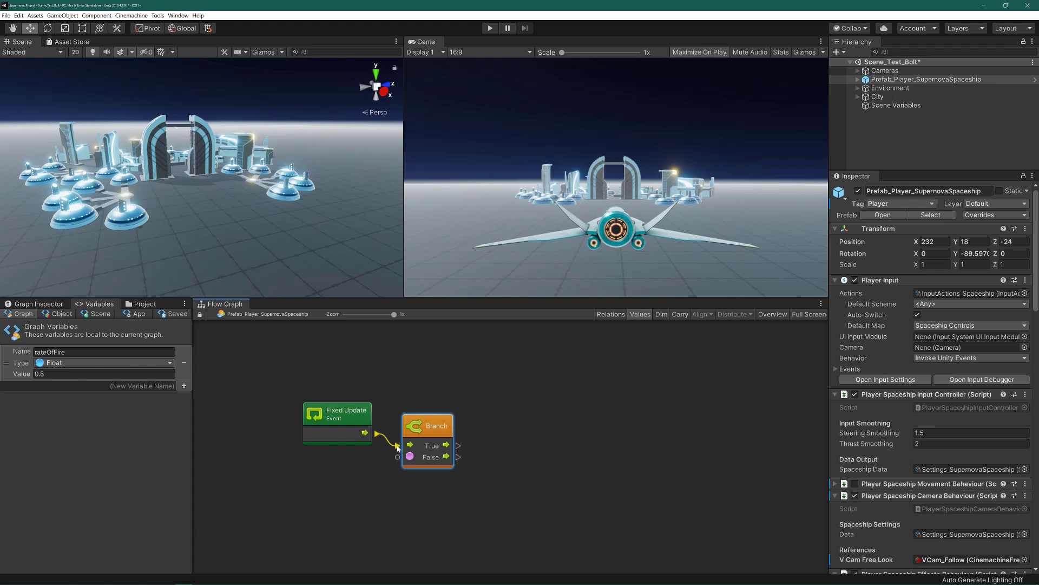
click(397, 447)
click(320, 500)
Add Get Shoot Input reading the scene variable data and wire it to the Branch condition
right_click(338, 500)
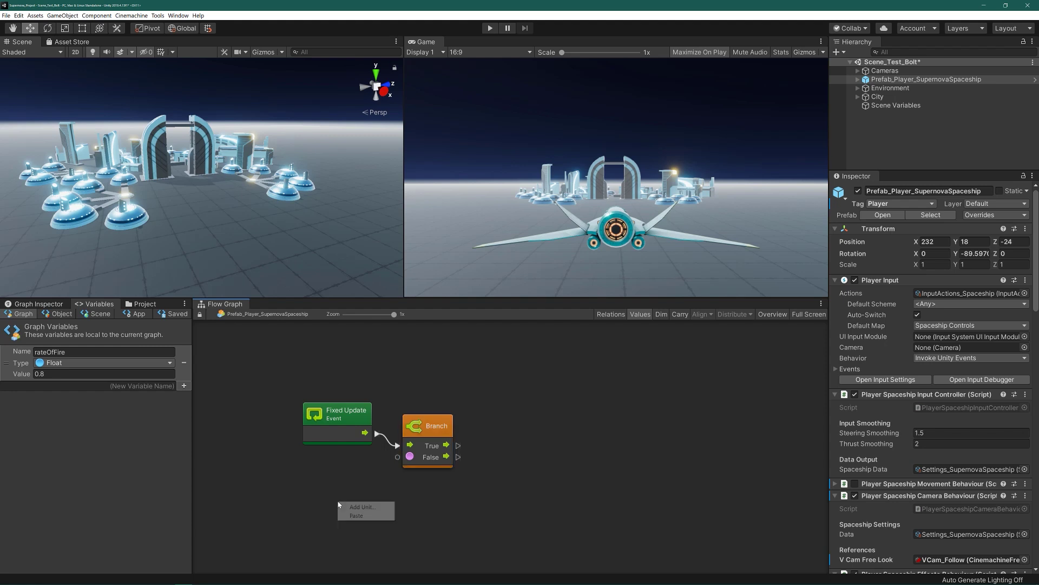
click(357, 506)
text(get shoot)
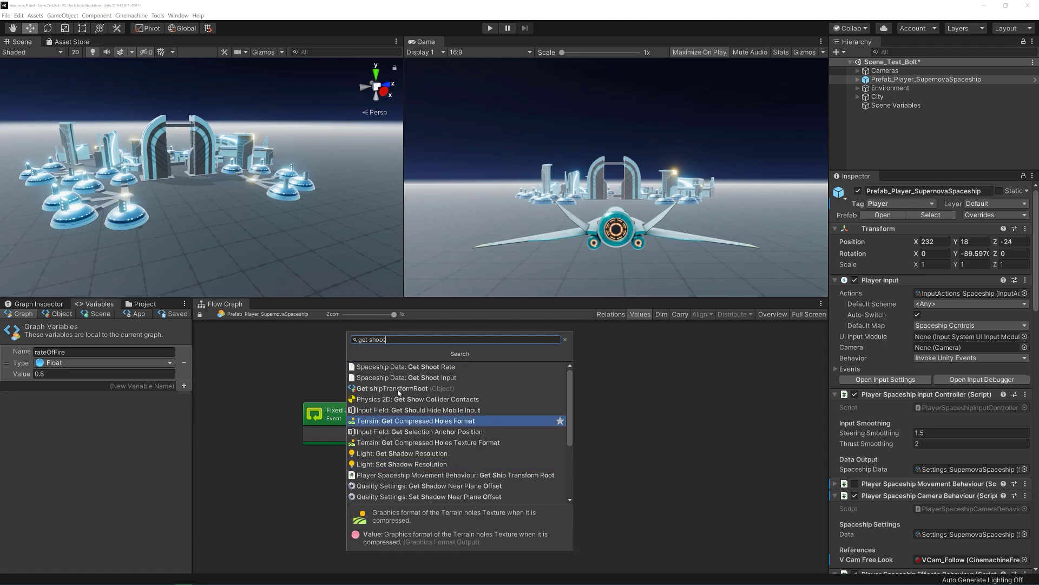
click(400, 378)
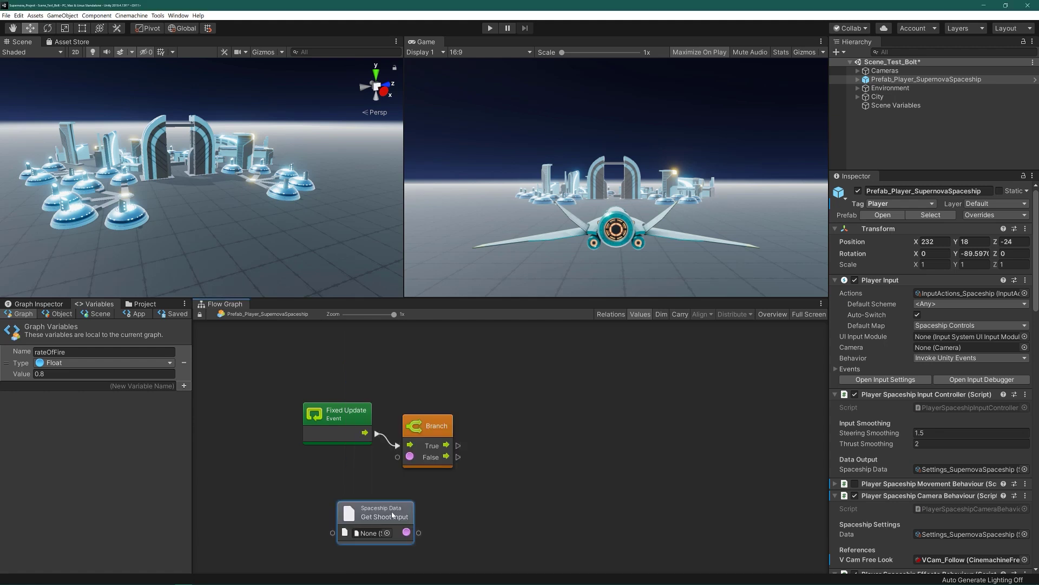
drag(393, 515, 351, 482)
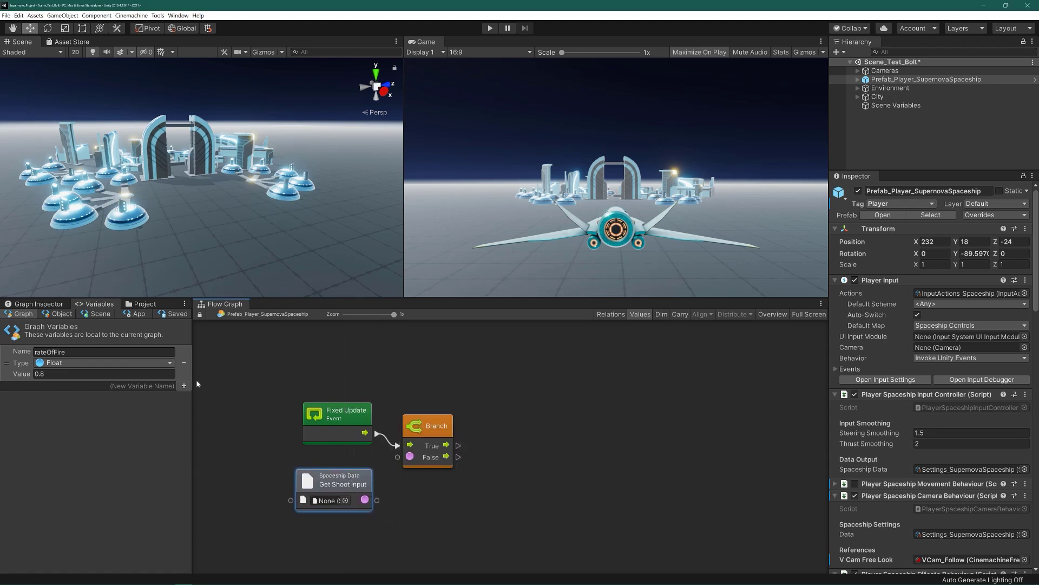
click(95, 314)
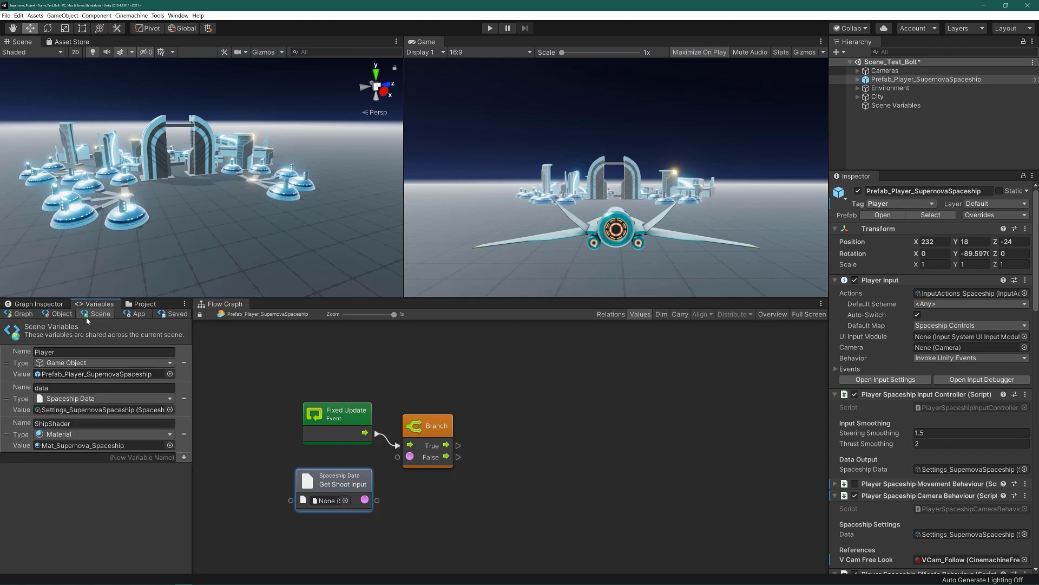
mouse_move(33, 404)
mouse_down()
mouse_move(252, 516)
mouse_move(265, 486)
mouse_move(291, 500)
mouse_up()
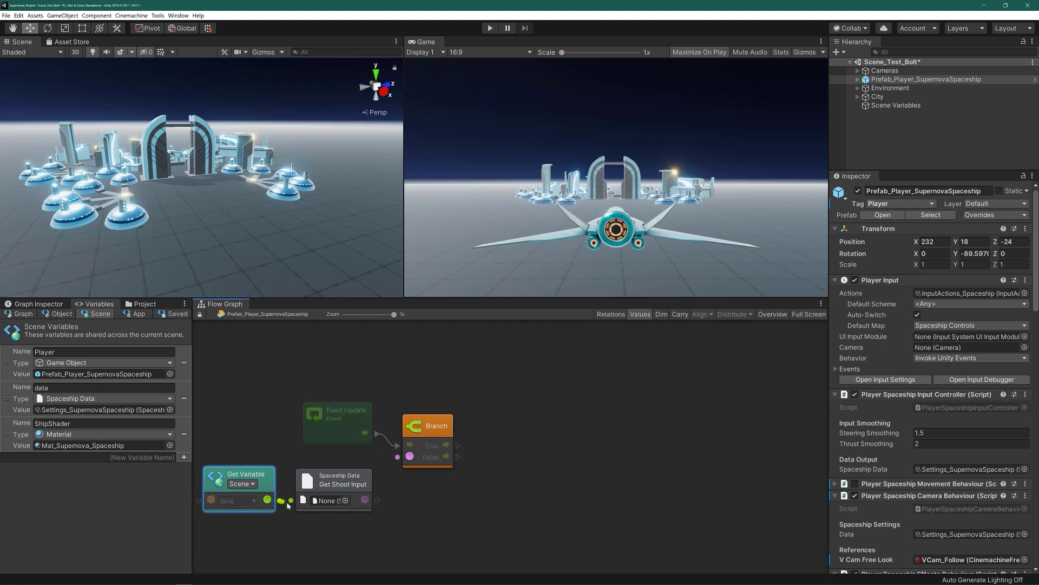
drag(365, 500, 410, 455)
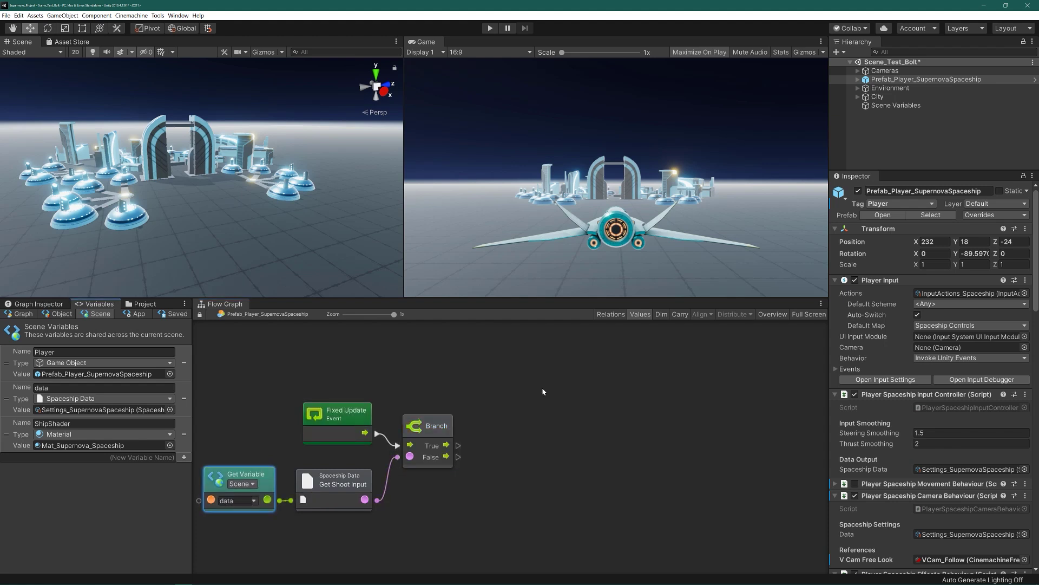
click(144, 304)
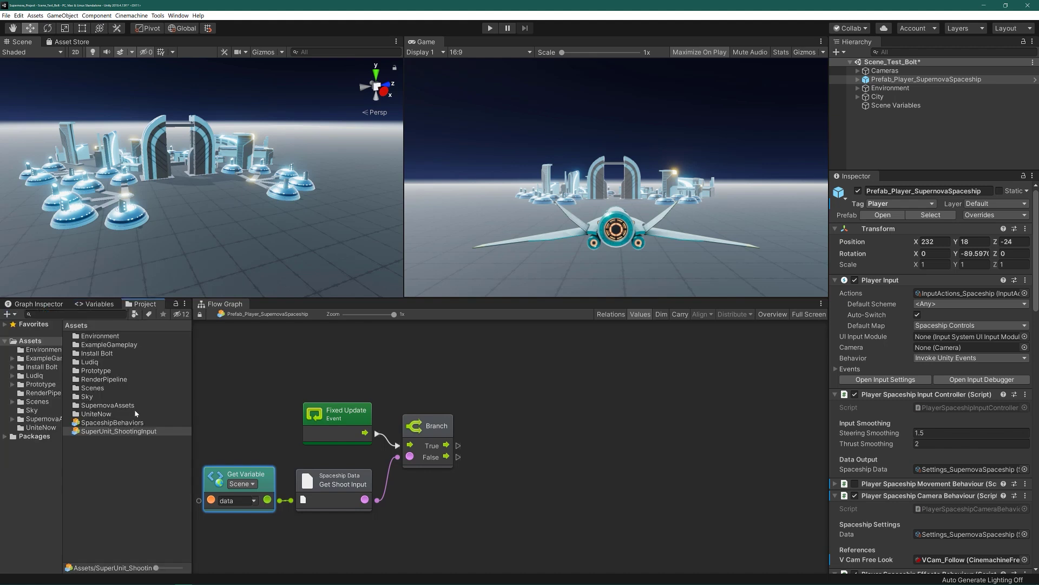
Run SuperUnit_ShootingInput from Branch True and create a Float graph variable rateOfFire = 0.8
drag(118, 431, 558, 432)
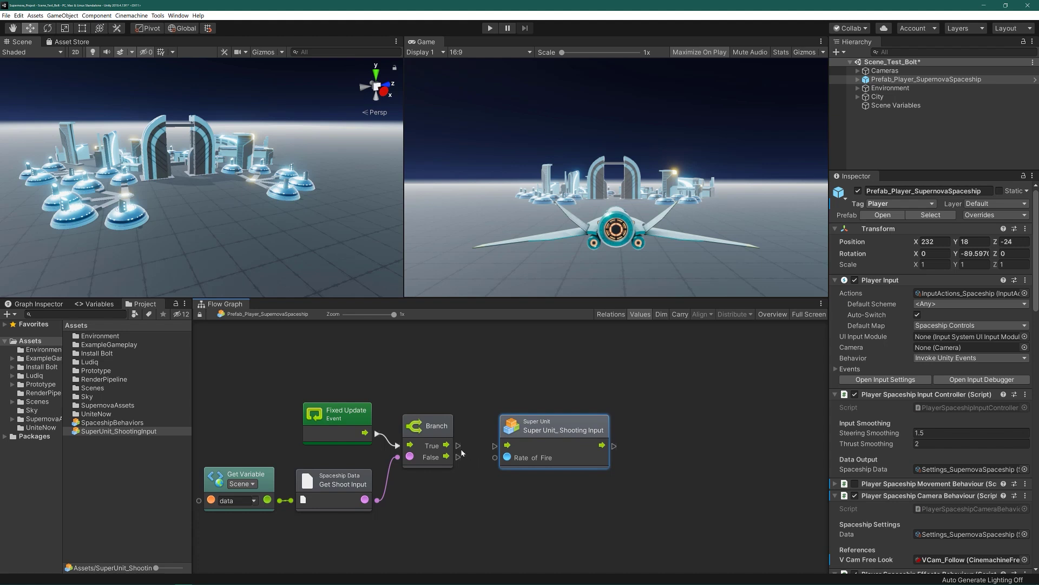
drag(457, 445, 495, 446)
click(94, 304)
click(22, 314)
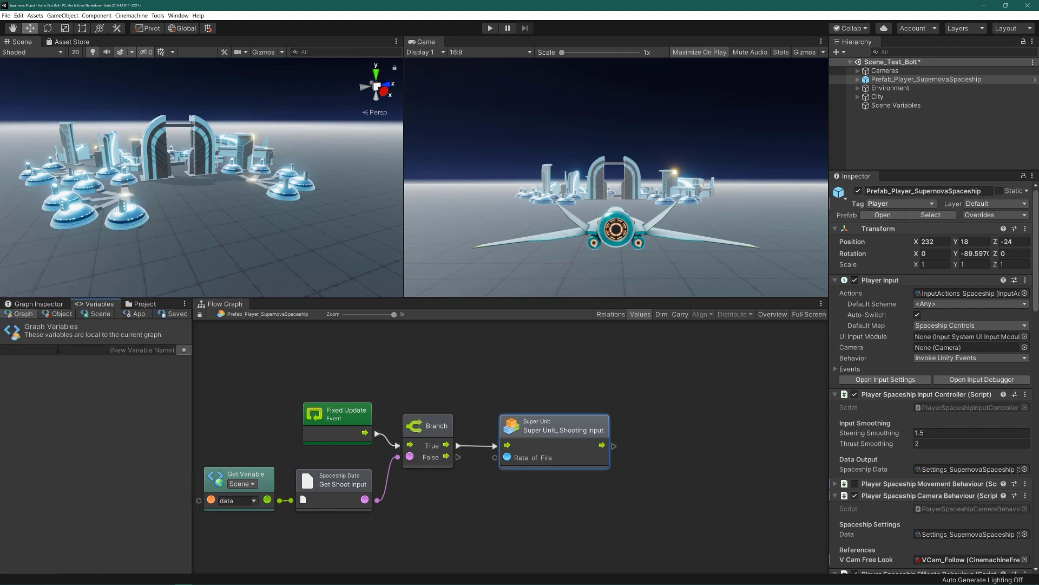
text(rateOfFire)
click(184, 349)
click(158, 373)
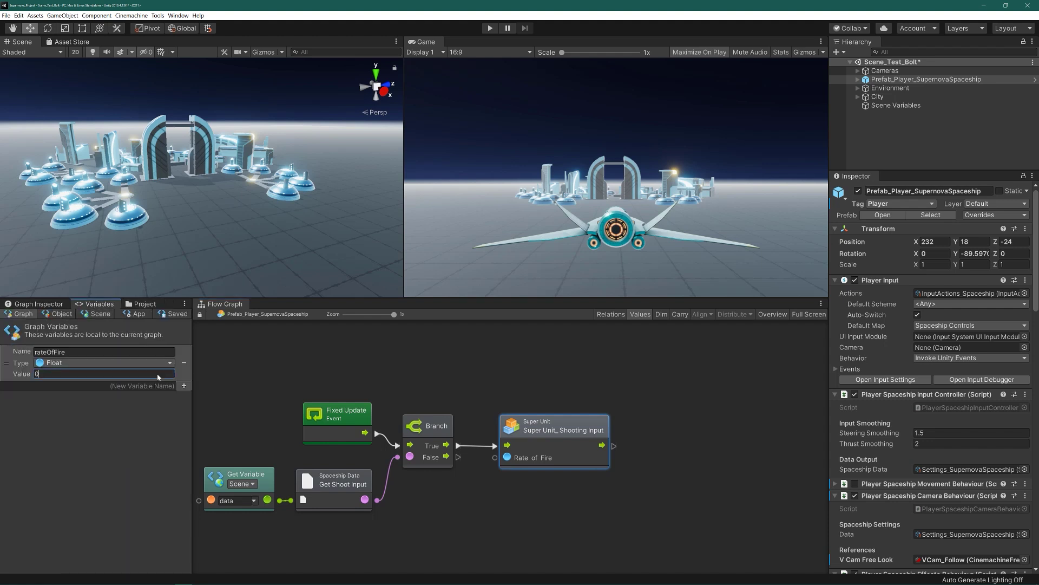
text(.8)
key(Return)
Feed rateOfFire into the super unit's Rate of Fire input and start play mode
mouse_move(97, 351)
mouse_down()
mouse_move(451, 532)
mouse_move(492, 461)
mouse_up()
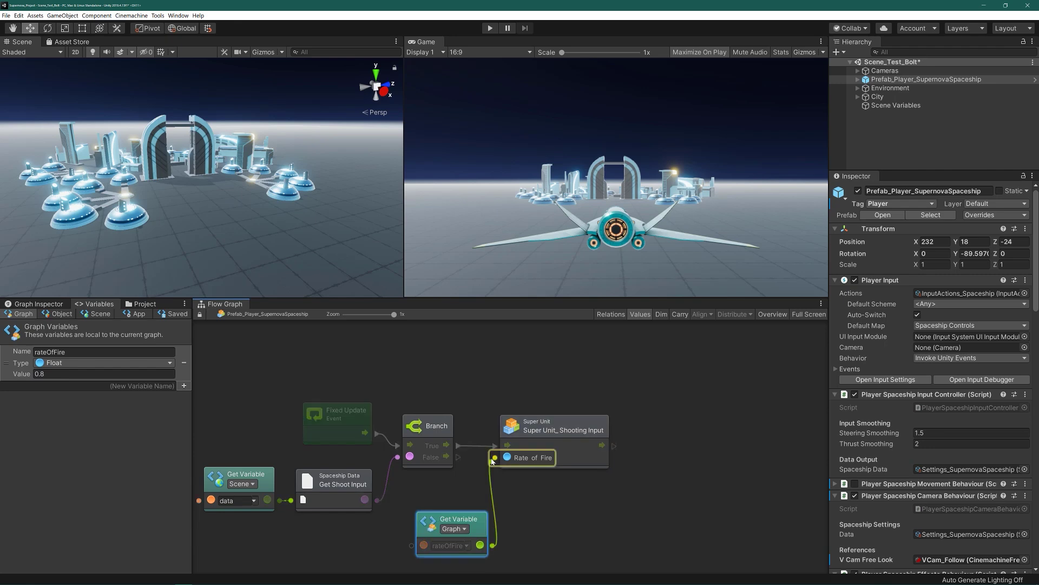
click(494, 458)
middle_drag(406, 447, 451, 416)
click(490, 29)
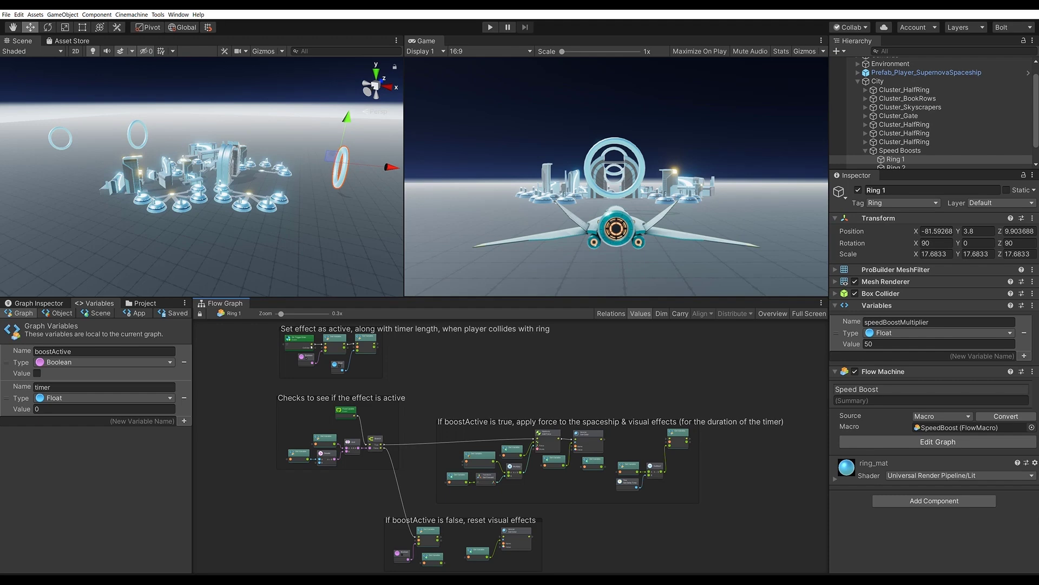
scroll(628, 434, up, 5)
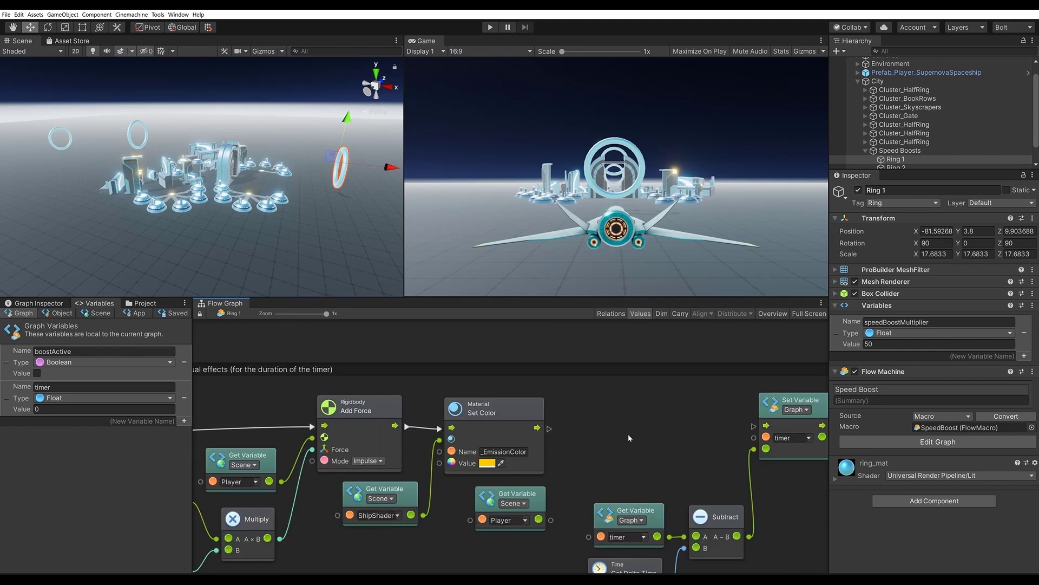
Pan the boost graph to bring the force and colour nodes into view
middle_drag(628, 433, 433, 433)
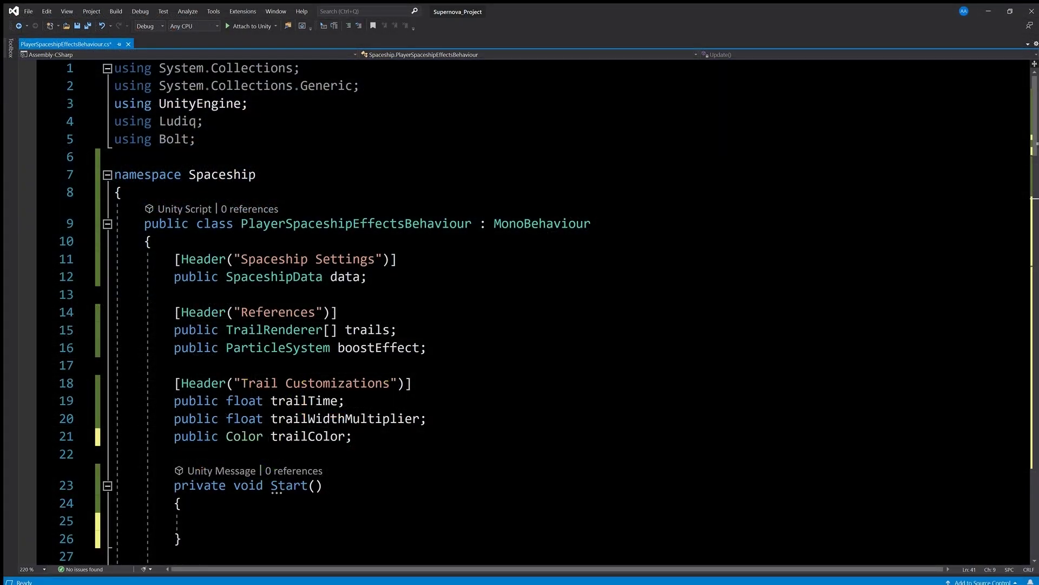
scroll(520, 325, down, 3)
scroll(520, 325, down, 3)
scroll(519, 325, down, 3)
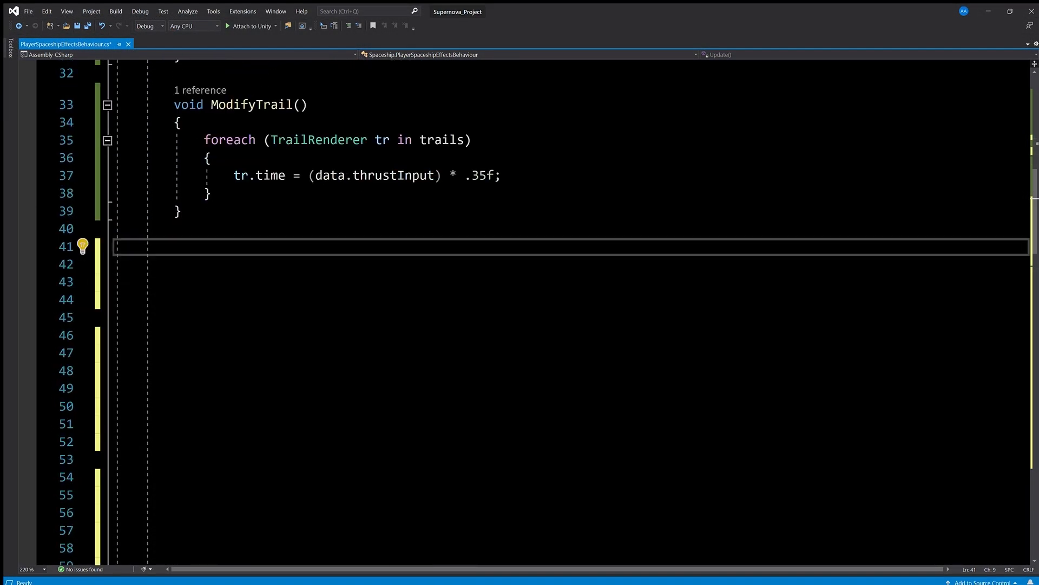
scroll(520, 325, down, 2)
scroll(520, 325, down, 1)
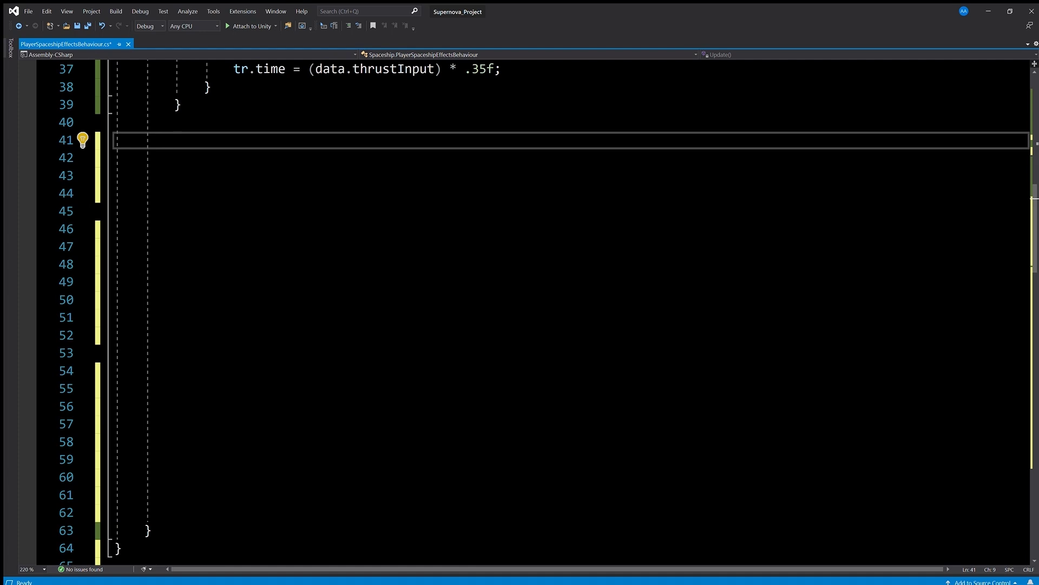
text(p)
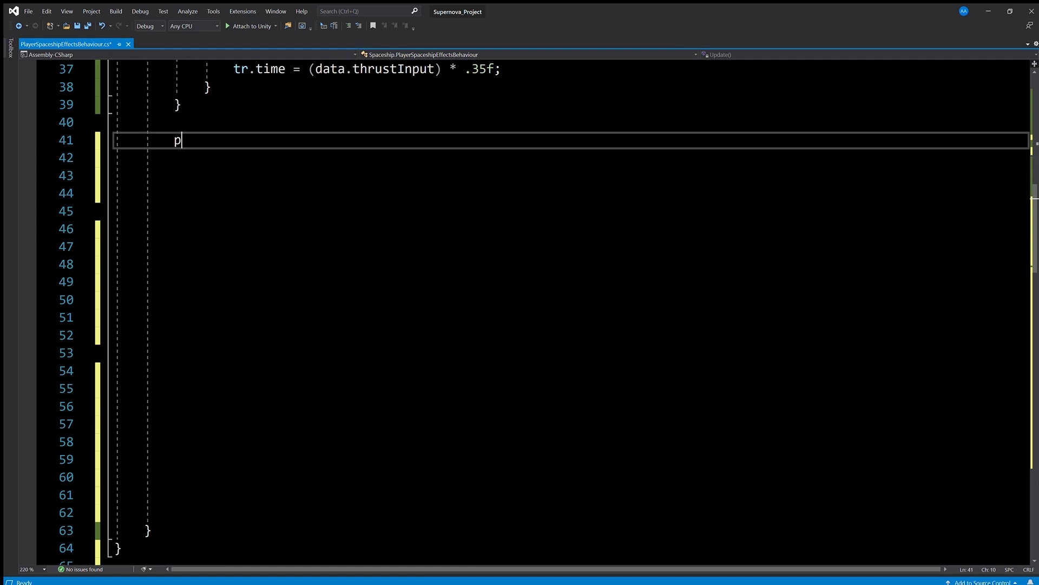
text(ublic void CustomizeTrail)
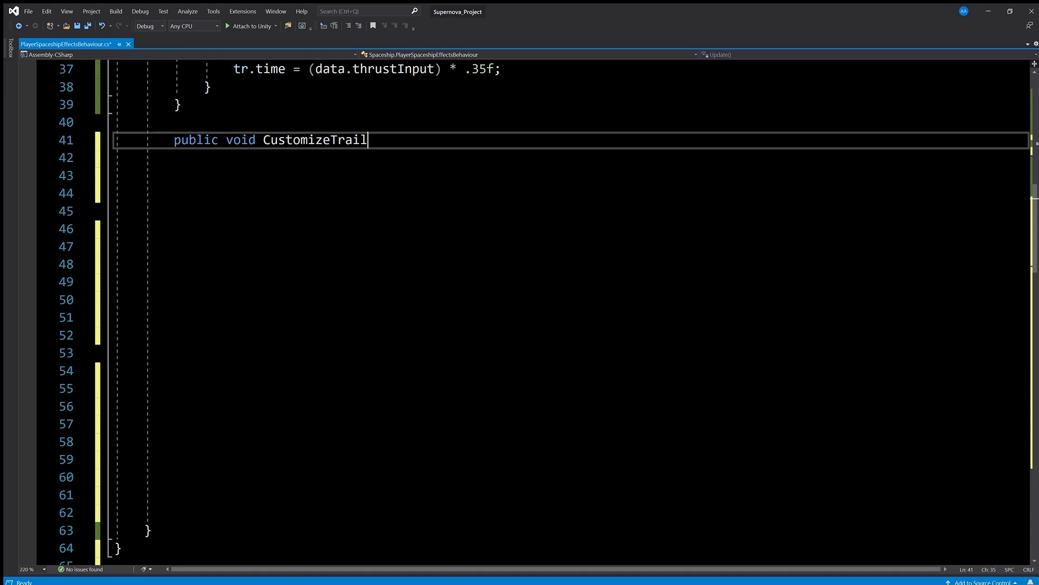
text((float time, float widthMult, Color color))
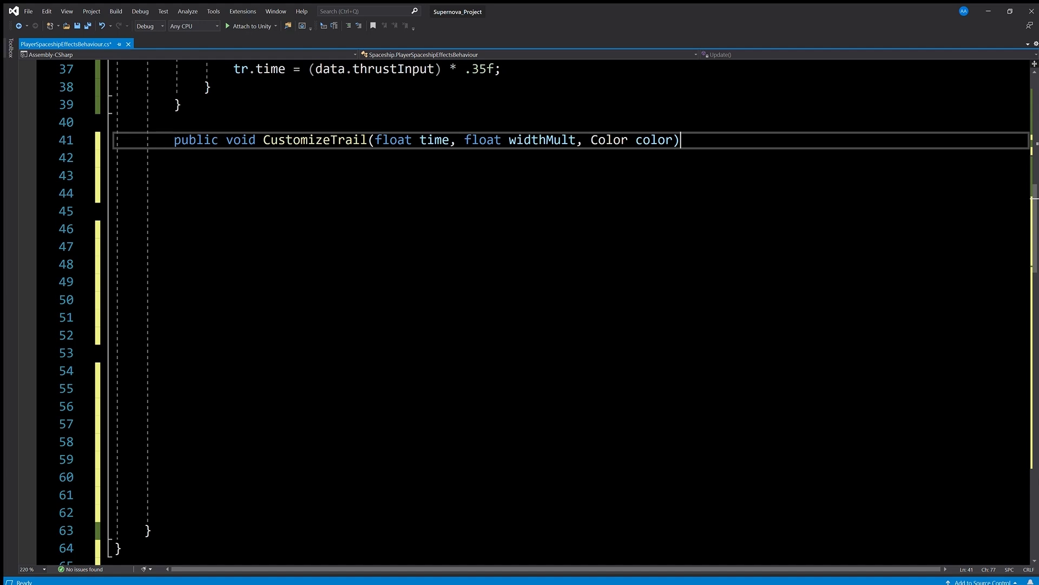
Write the CustomizeTrail(float, float, Color) and ResetTrail() methods in PlayerSpaceshipEffectsBehaviour.cs
key(Return)
text({             trailTime = time;             trailWidthMultiplier = widthMult;             trailColor = color)
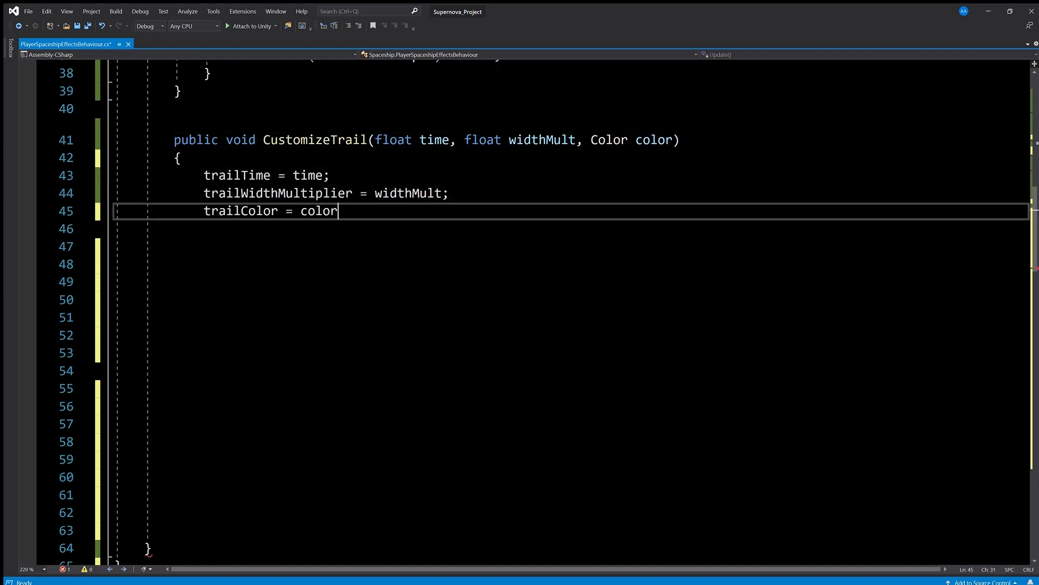
text(;              for)
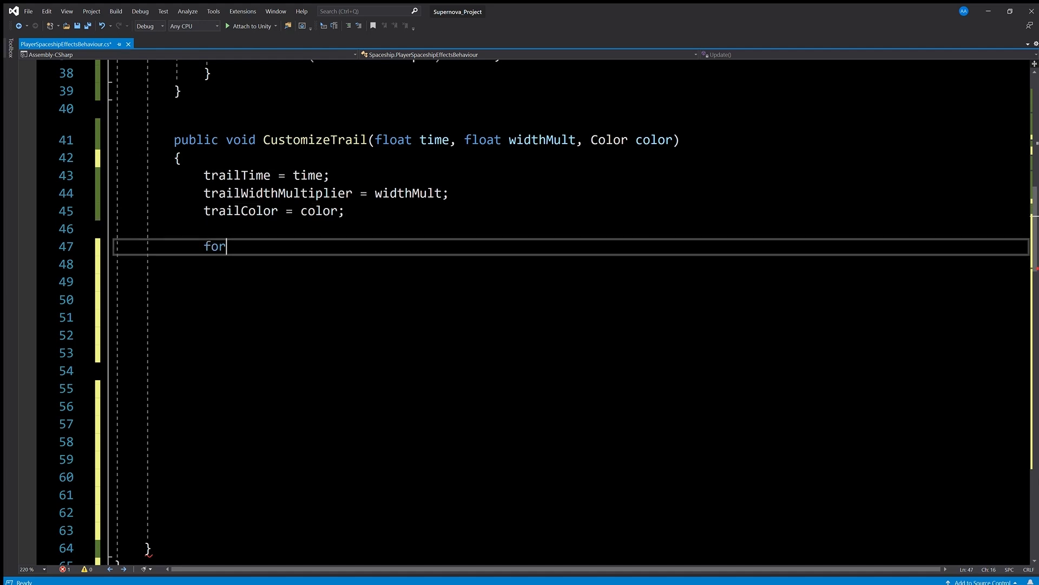
text(each (TrailRenderer tr in trails)             {                 tr.time = time * .35f;                 tr.widthMultiplier = width)
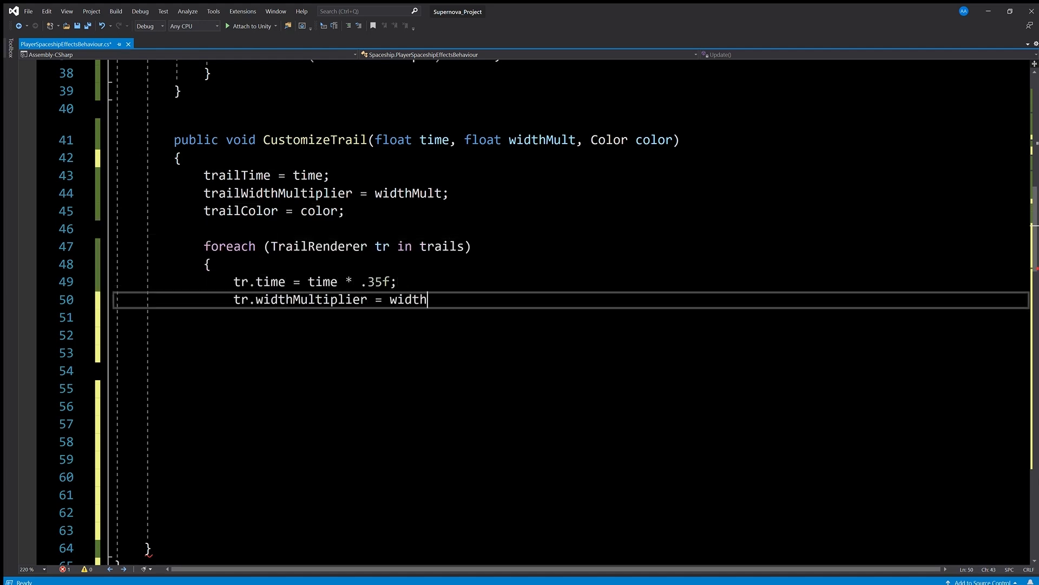
text(Mult;)
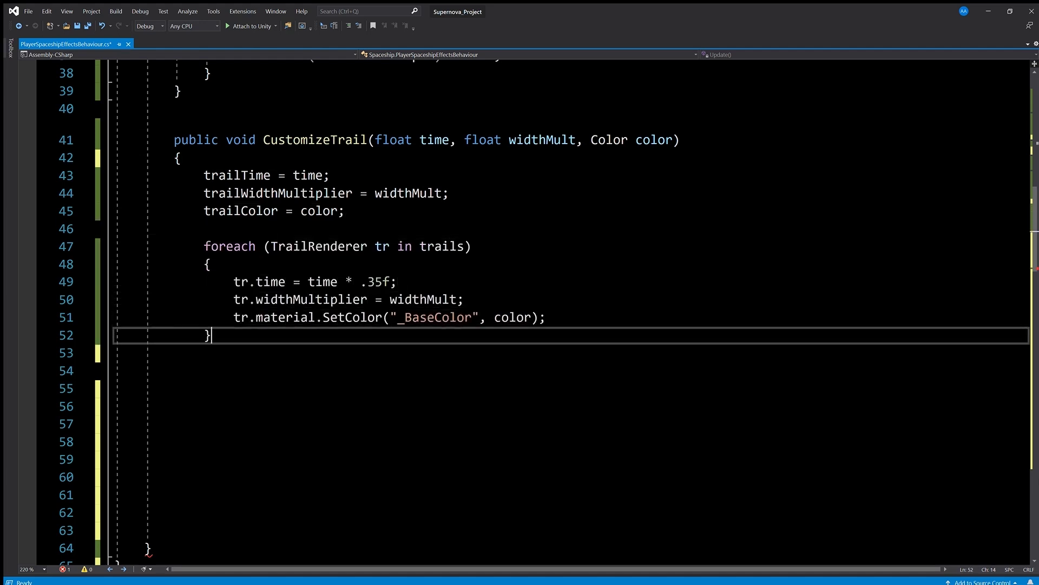
text(                 tr.material.SetColor("_BaseColor", color);             }         }          public void ResetTr)
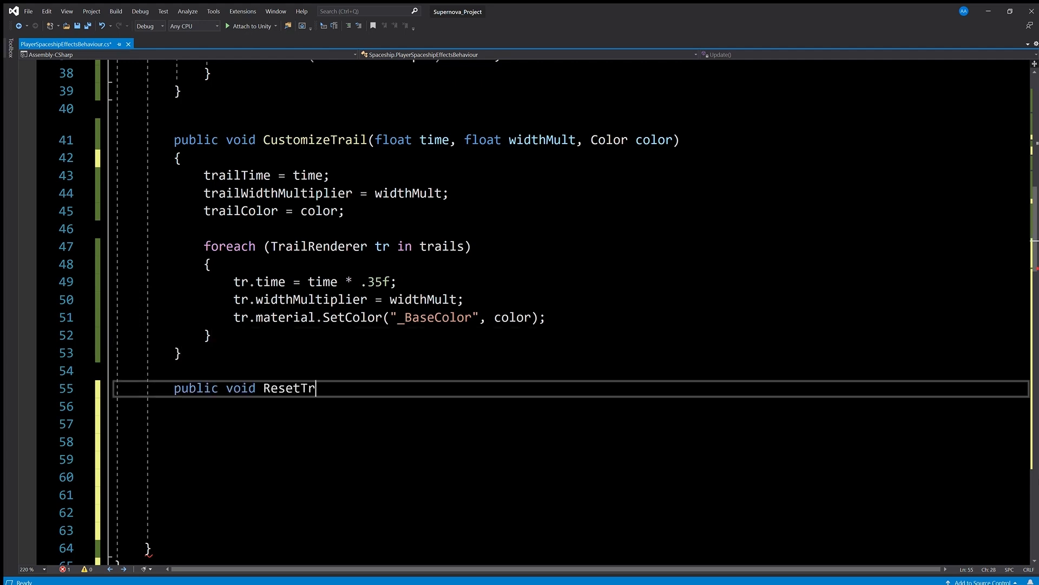
text(ail()         {             foreach (TrailRenderer tr in trails)             {                 tr.time = .0f;                 tr.widthMultiplier = .2f)
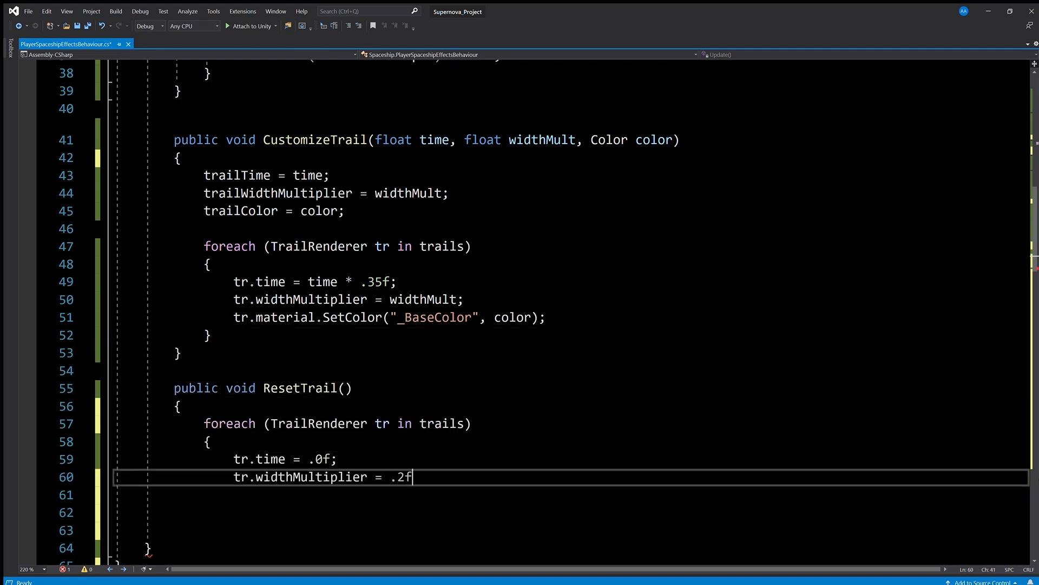
text(;                 tr.material.SetColor("_BaseColor", Color.w)
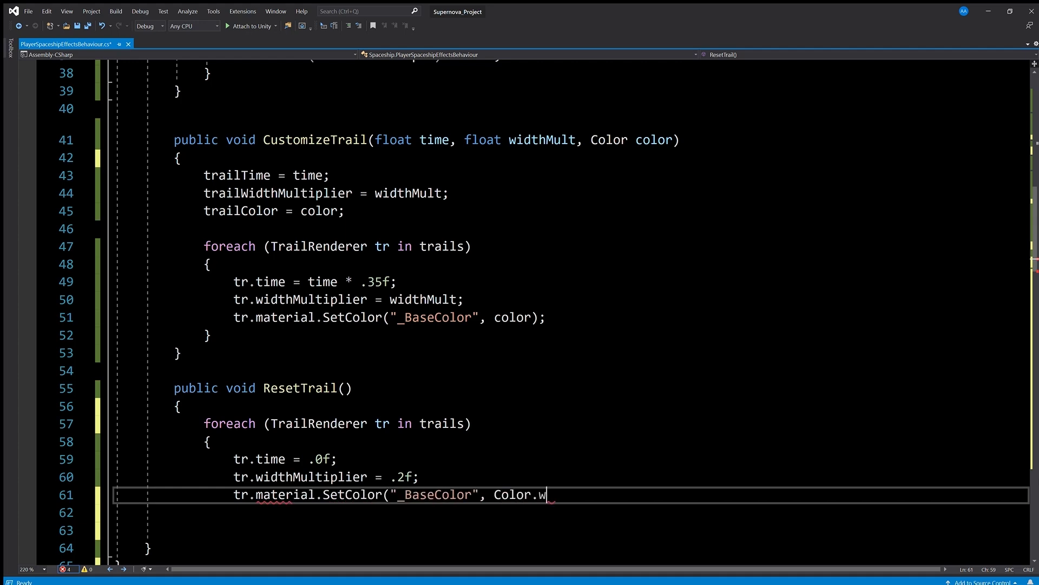
text(hite);             }         })
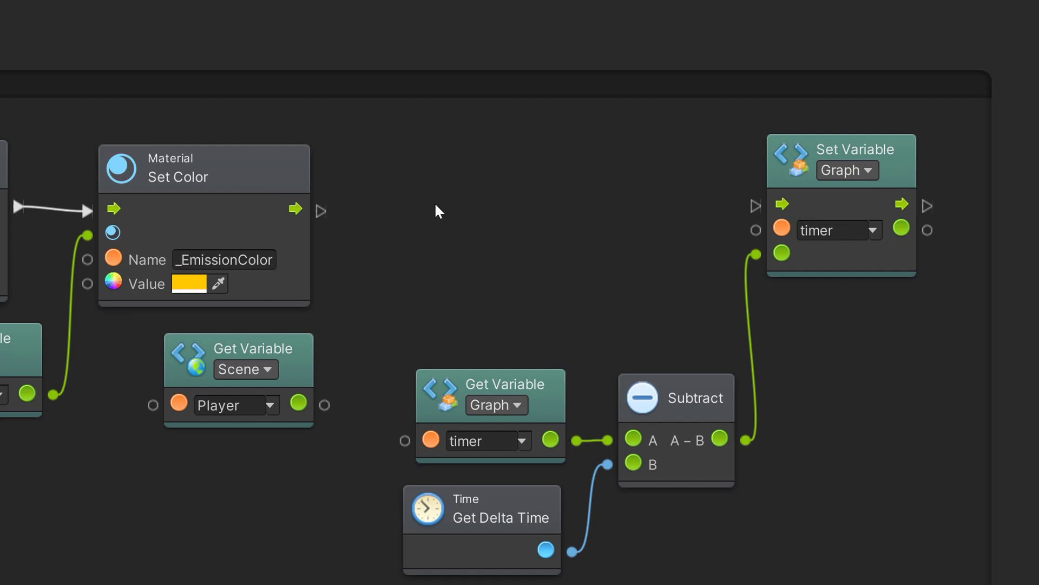
Open the unit search on empty canvas to look for 'customize trail'
right_click(426, 202)
text(cu)
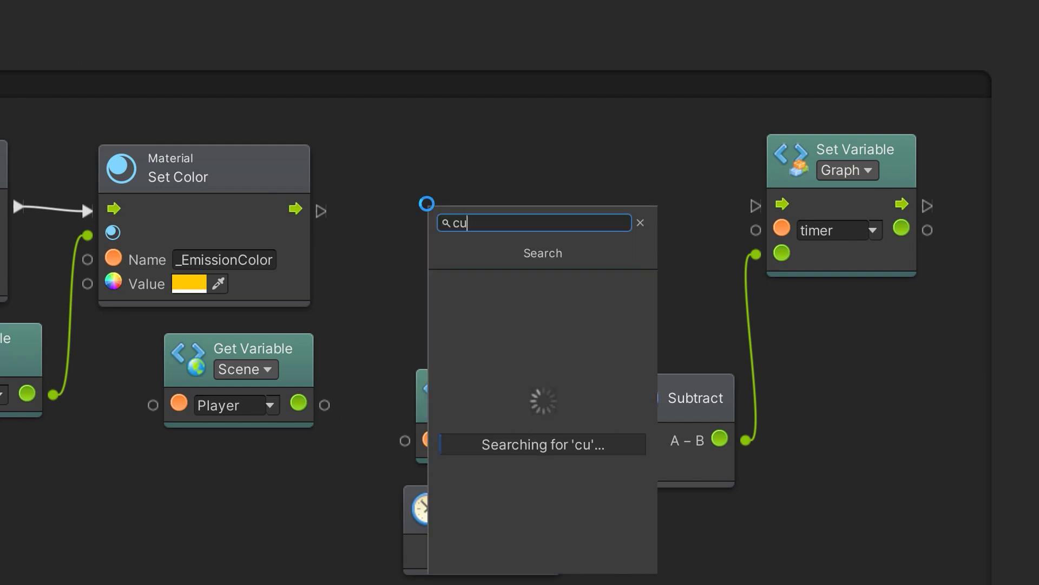
text(stomize trai)
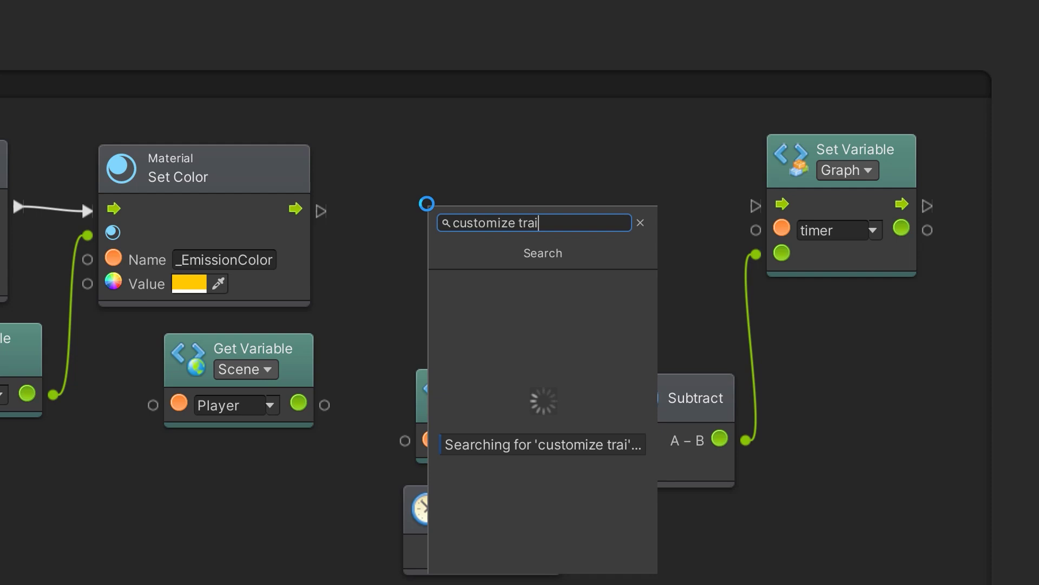
text(l)
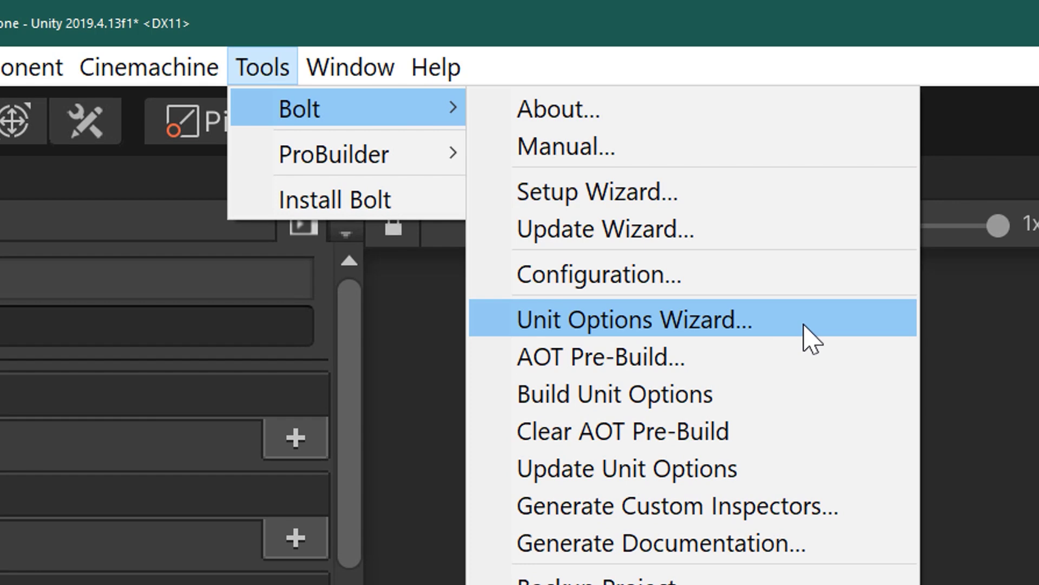
In the Unit Options Wizard, add Player Spaceship Effects Behaviour as a type and generate units
click(809, 335)
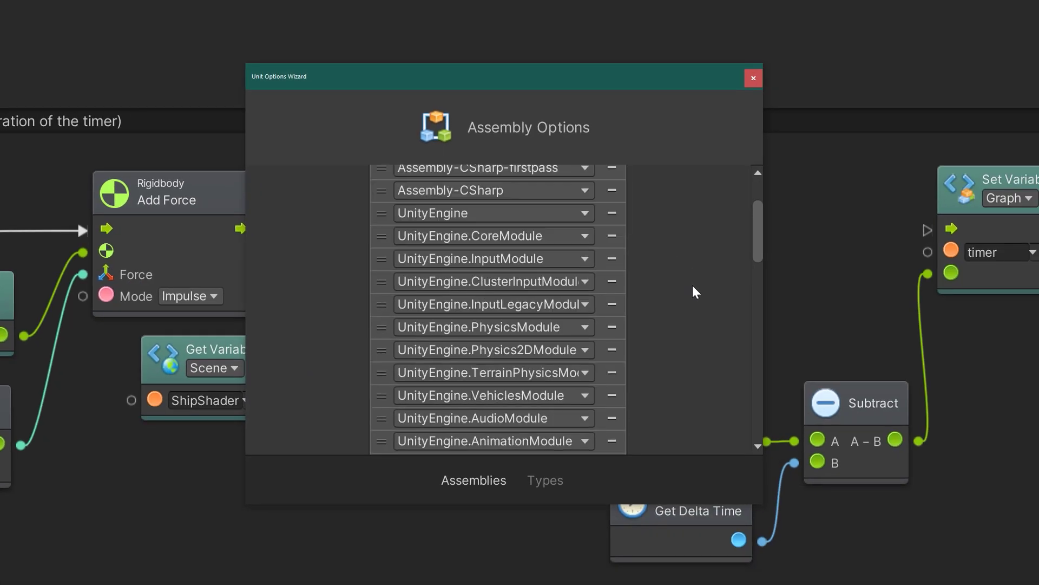
scroll(692, 285, down, 5)
scroll(693, 285, down, 5)
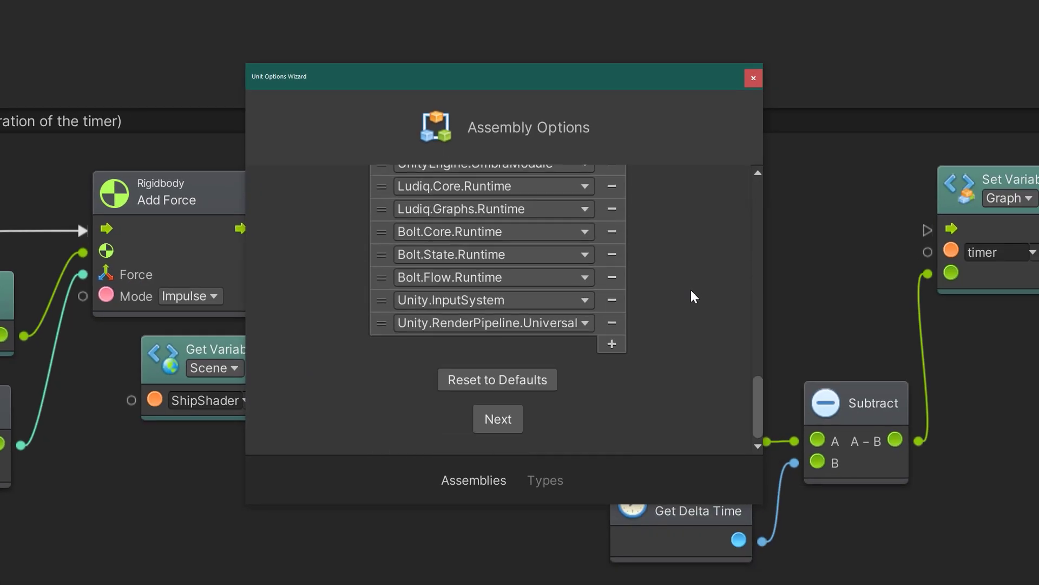
click(499, 421)
scroll(611, 313, down, 5)
scroll(611, 314, down, 2)
scroll(611, 314, down, 5)
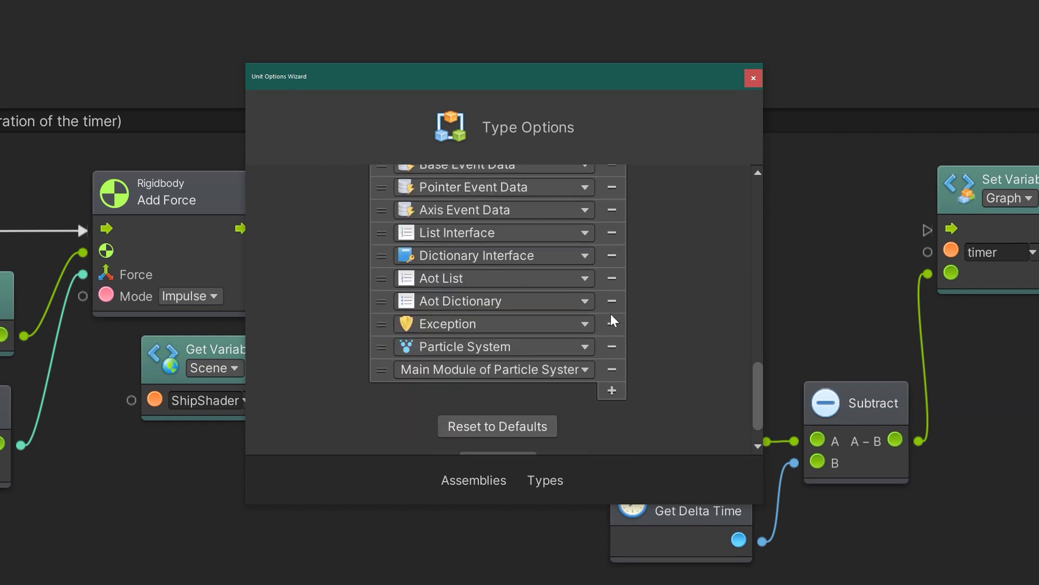
click(613, 390)
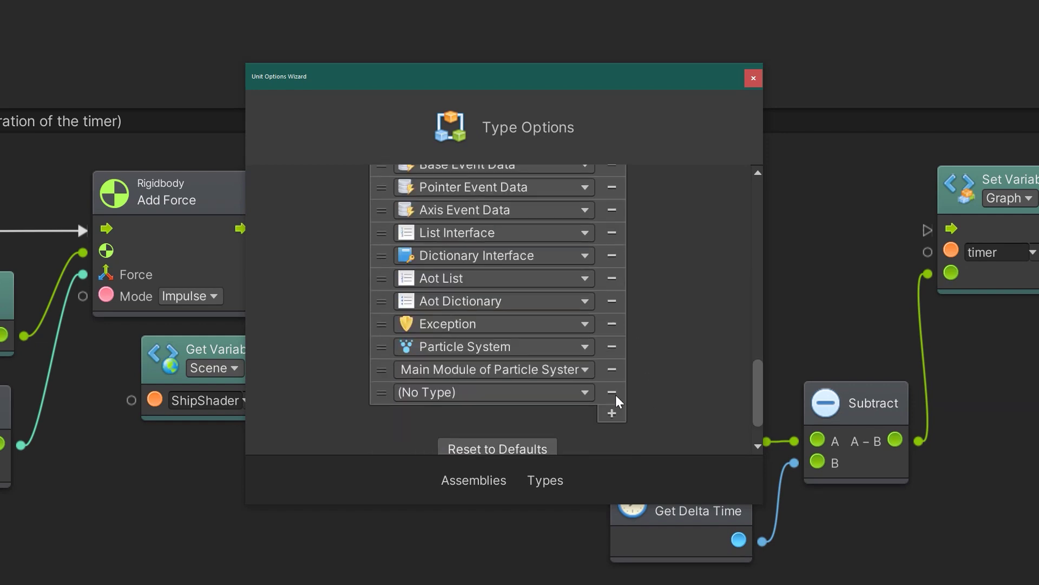
click(582, 393)
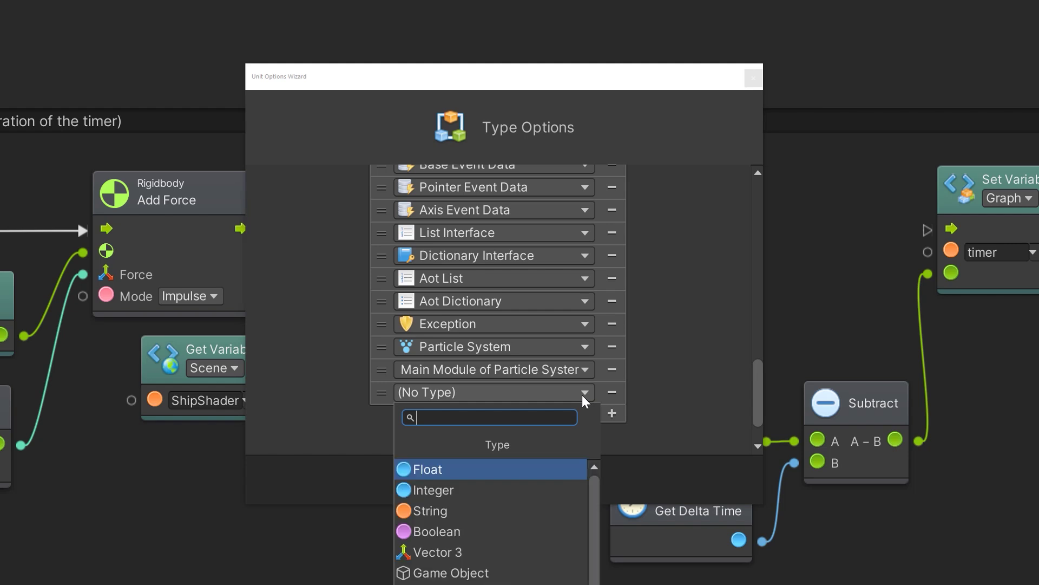
text(effects)
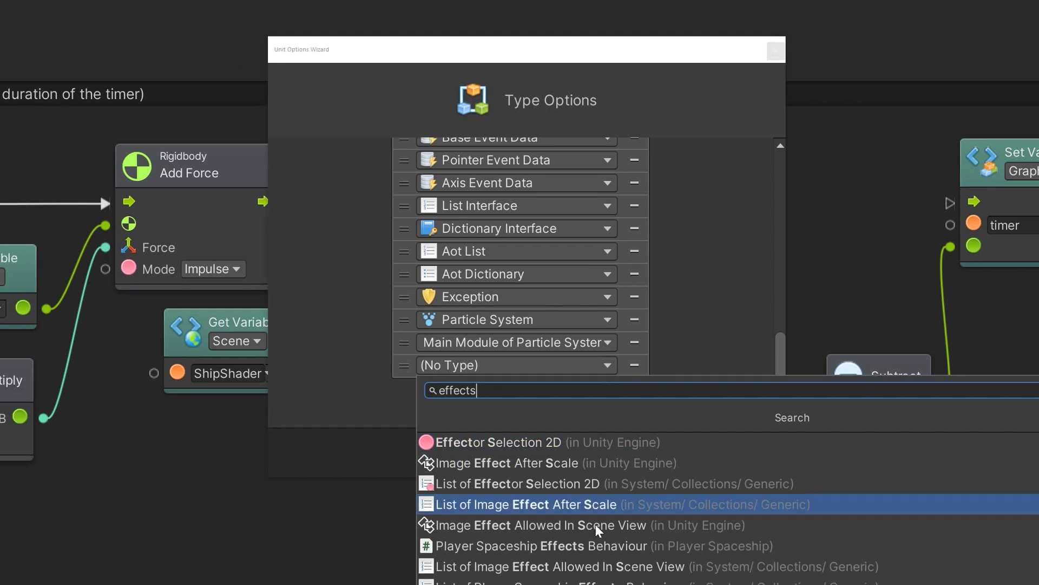
click(695, 548)
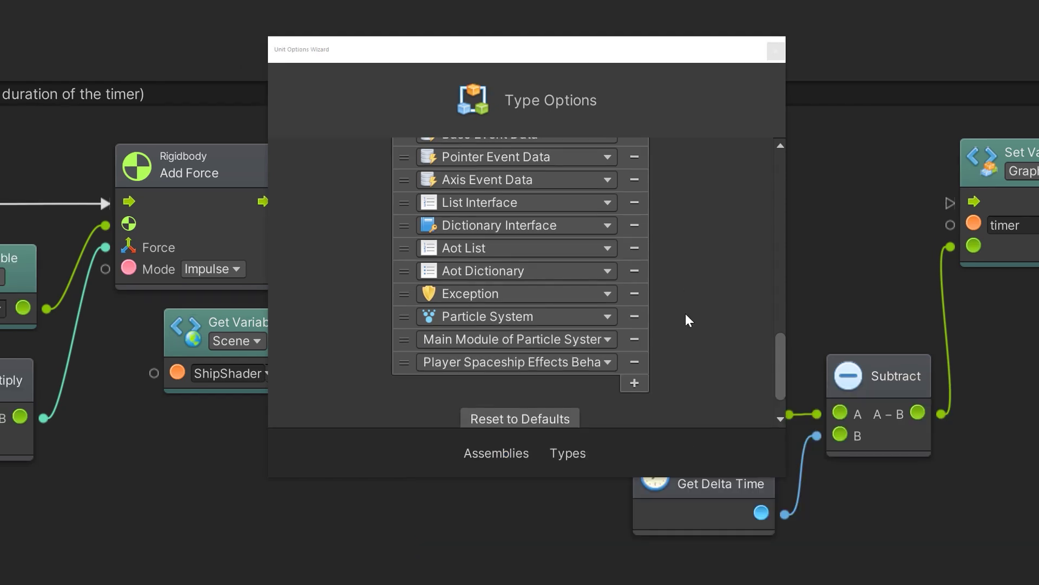
scroll(685, 314, down, 2)
scroll(686, 314, down, 2)
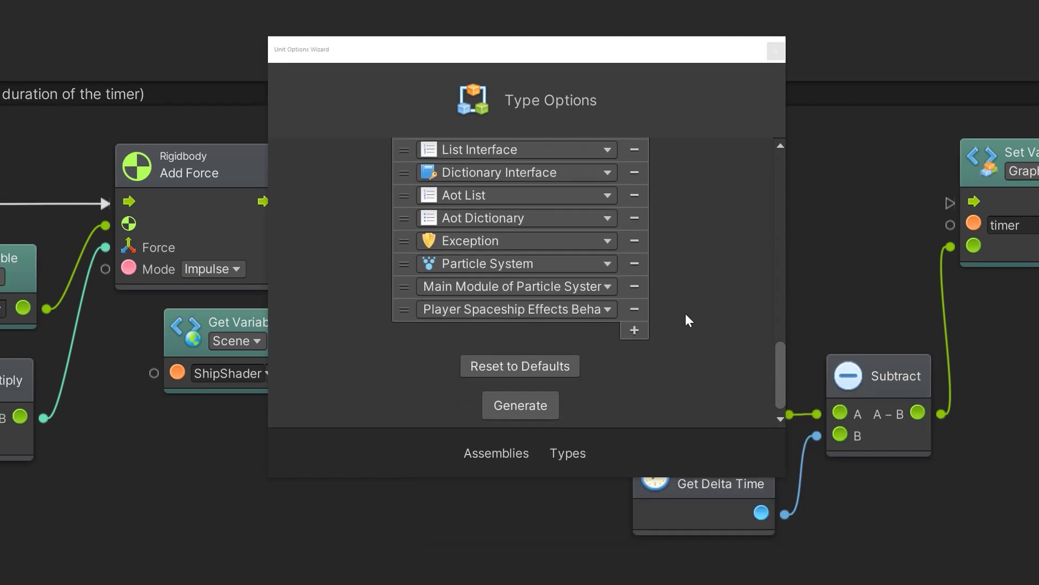
click(538, 394)
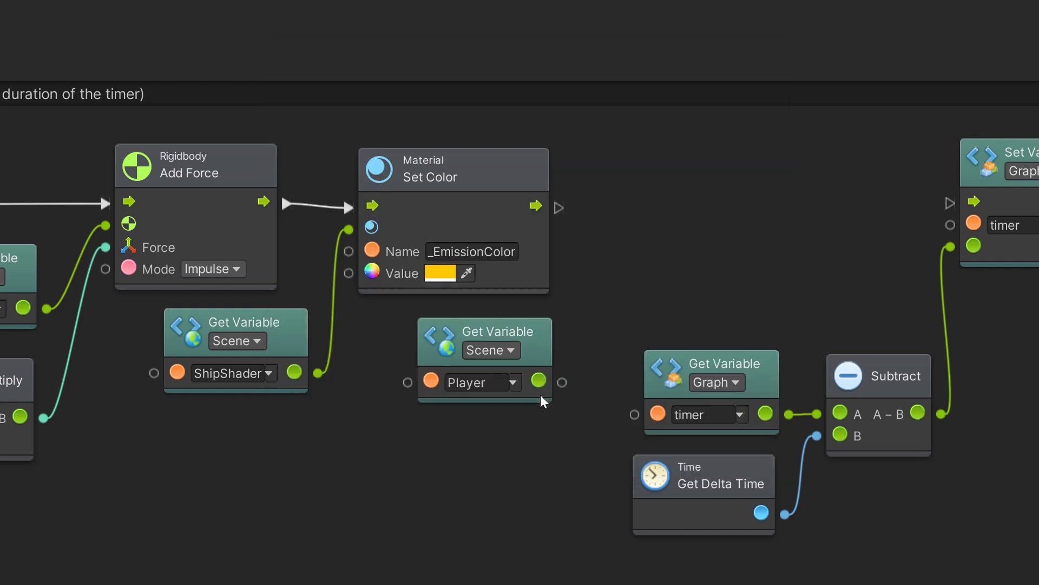
Insert Customize Trail between Set Color and Set Variable: Time 0.6, Width Mult 0.8, color FFA000, target Player
right_click(647, 175)
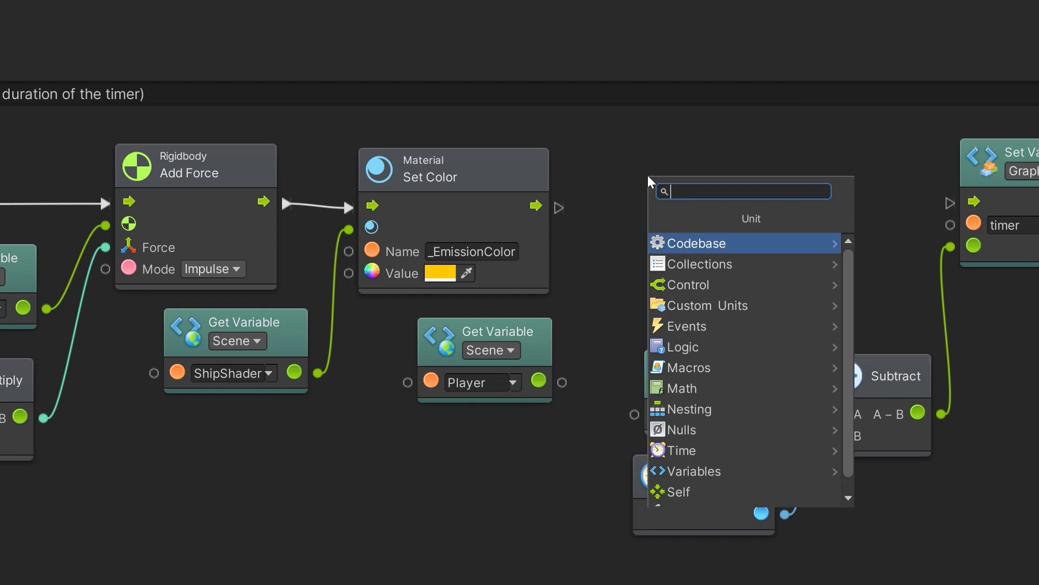
text(customize trail)
key(Return)
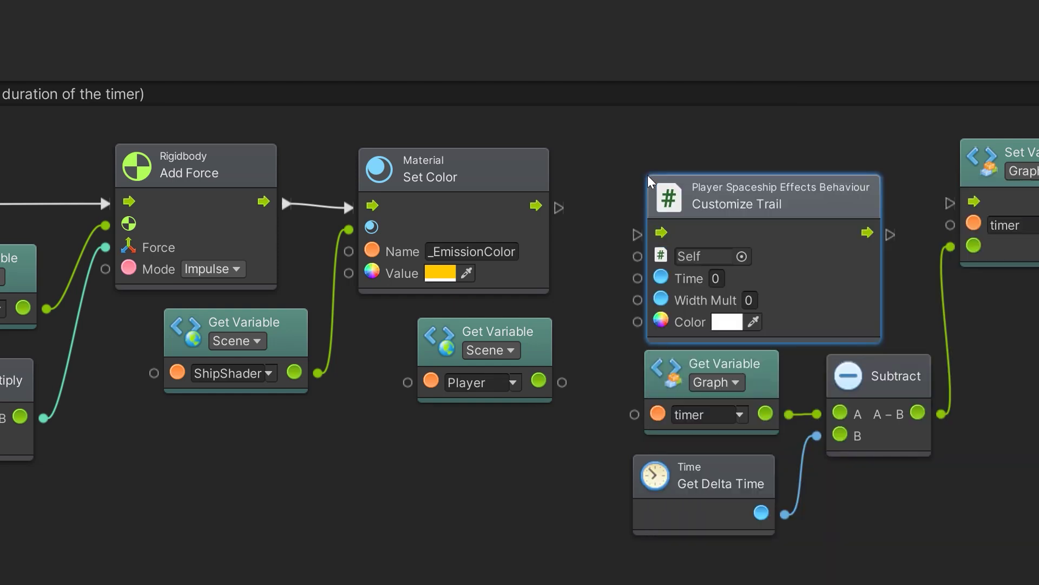
drag(755, 205, 748, 170)
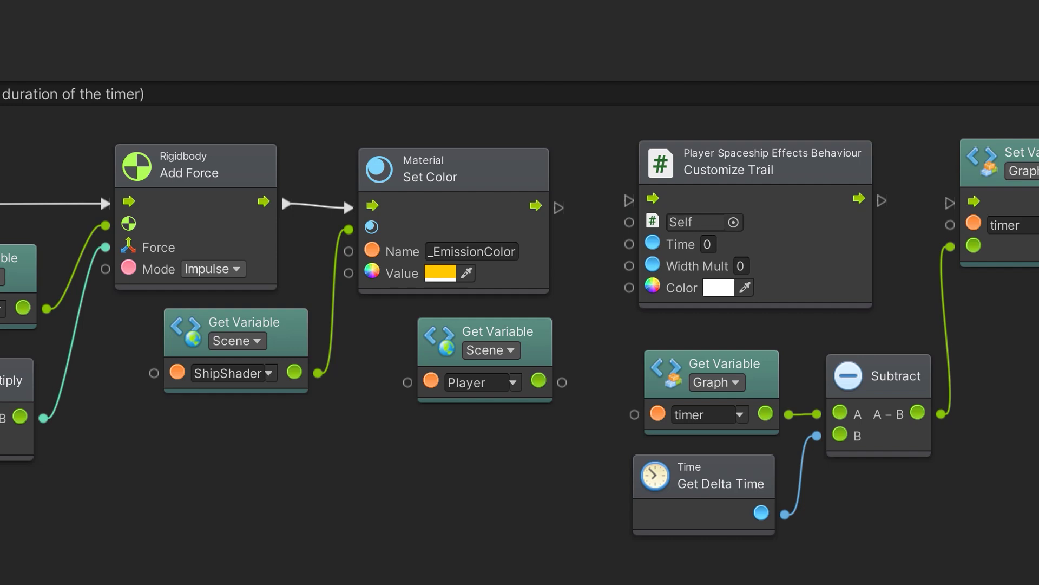
drag(559, 207, 629, 200)
drag(881, 201, 950, 201)
double_click(708, 244)
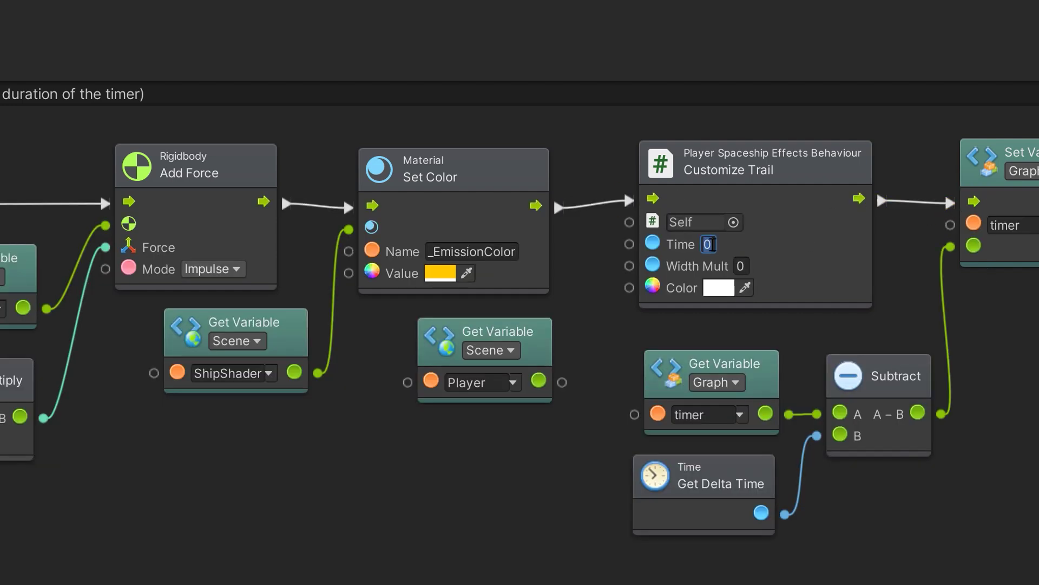
text(.6)
double_click(740, 265)
text(.8)
click(718, 287)
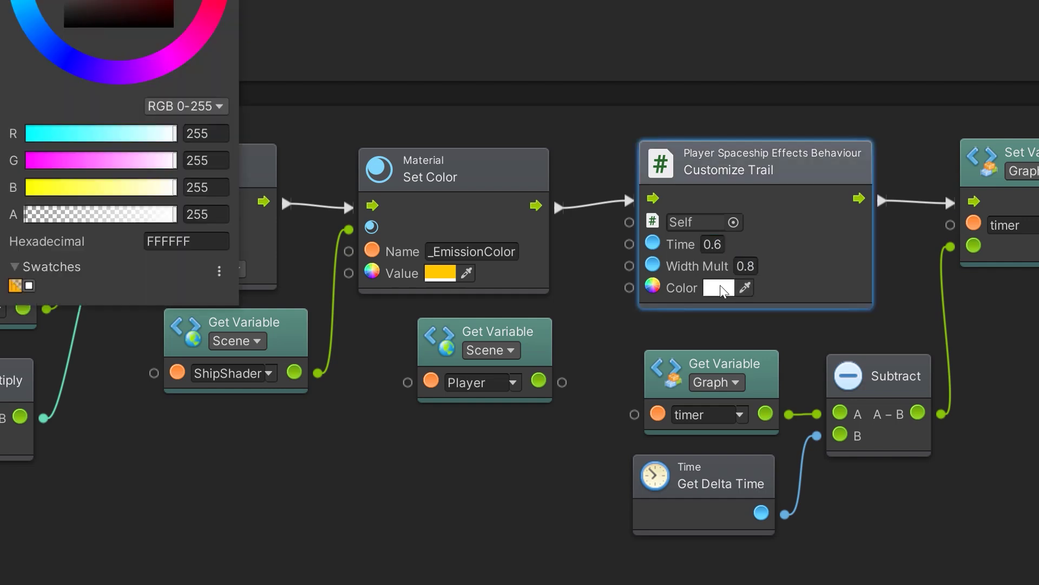
text(FFA000)
key(Return)
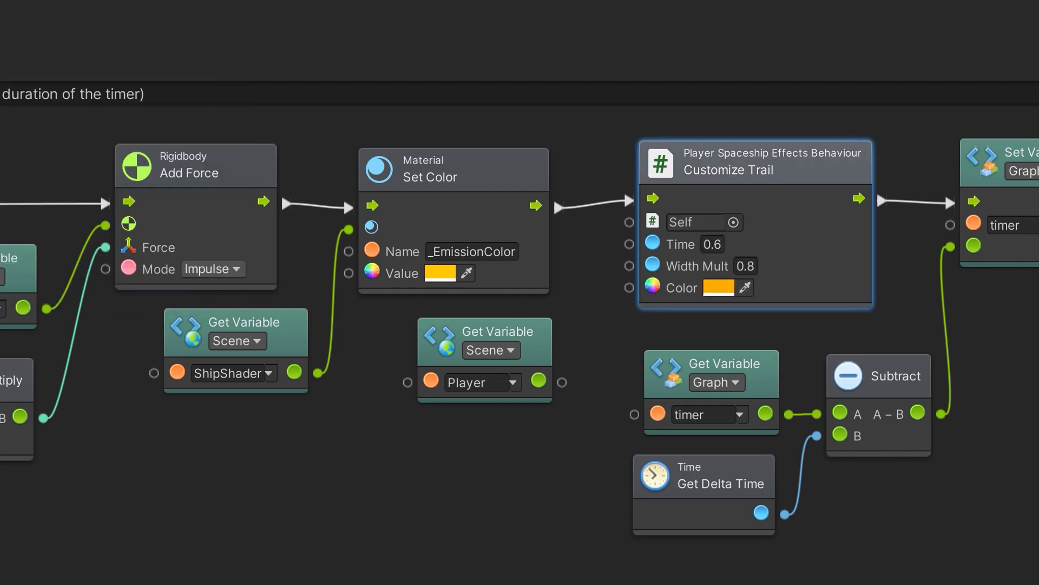
drag(562, 381, 630, 221)
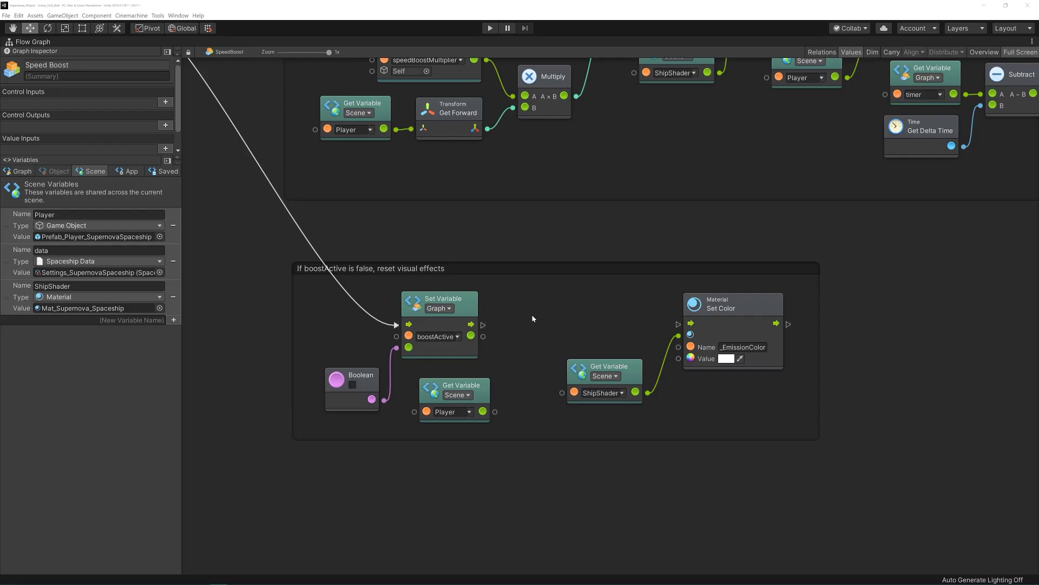
text(reset trail)
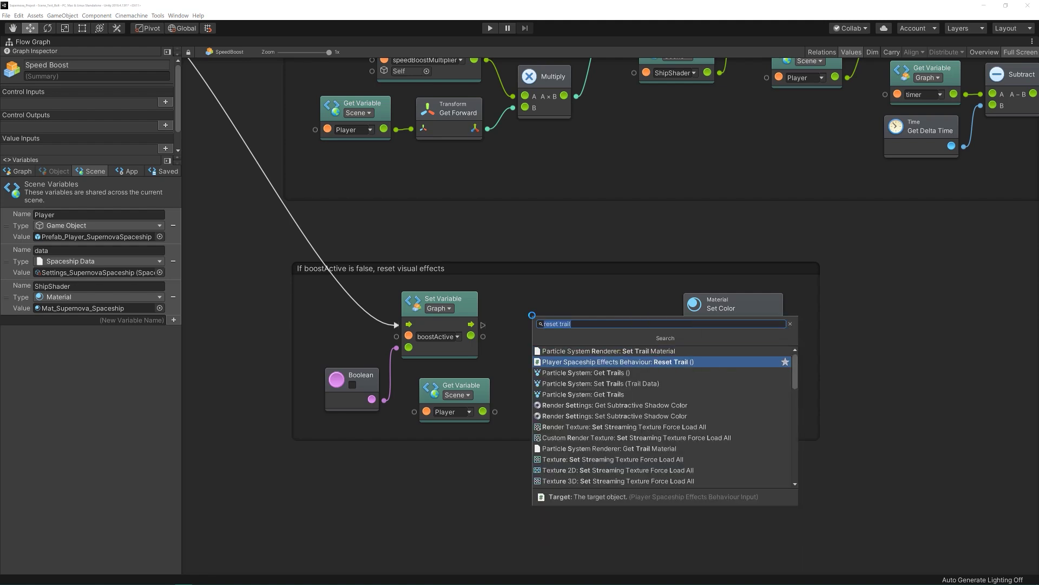
Add Reset Trail between Set Variable and Set Color, targeting Player
click(704, 362)
drag(592, 333, 579, 302)
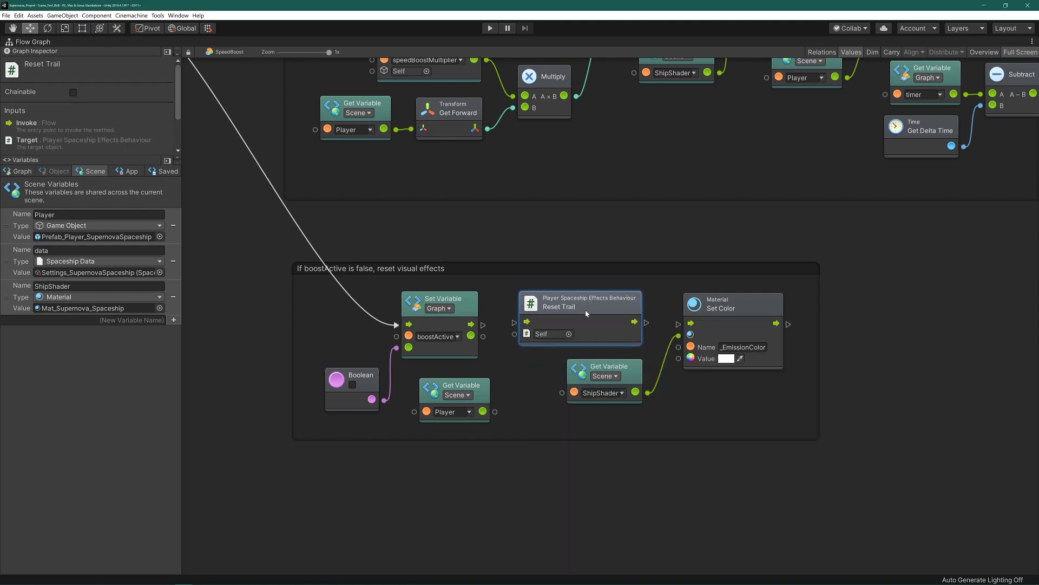
drag(472, 324, 482, 324)
click(514, 323)
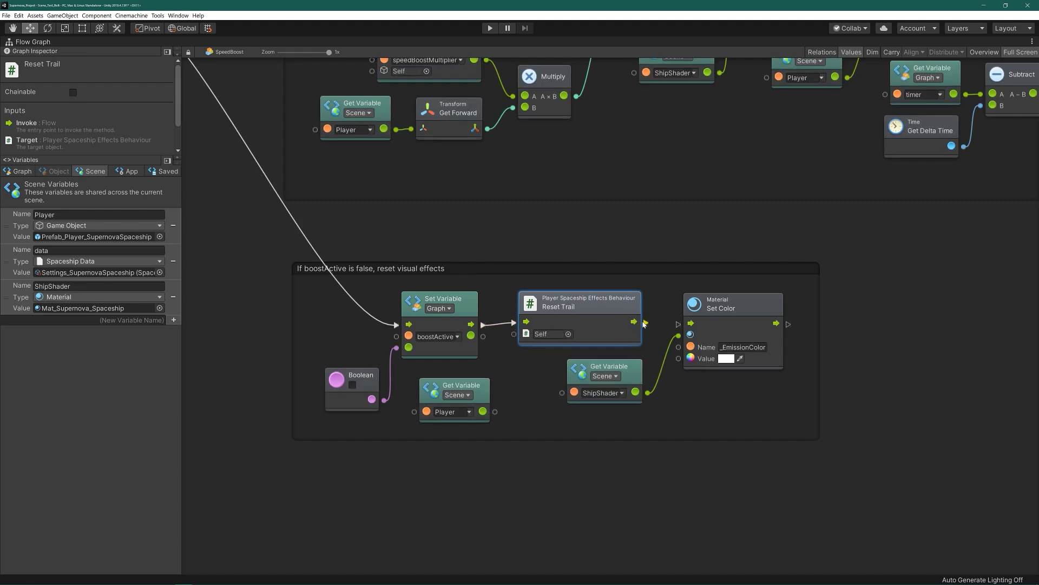
drag(634, 322, 678, 325)
drag(483, 411, 526, 334)
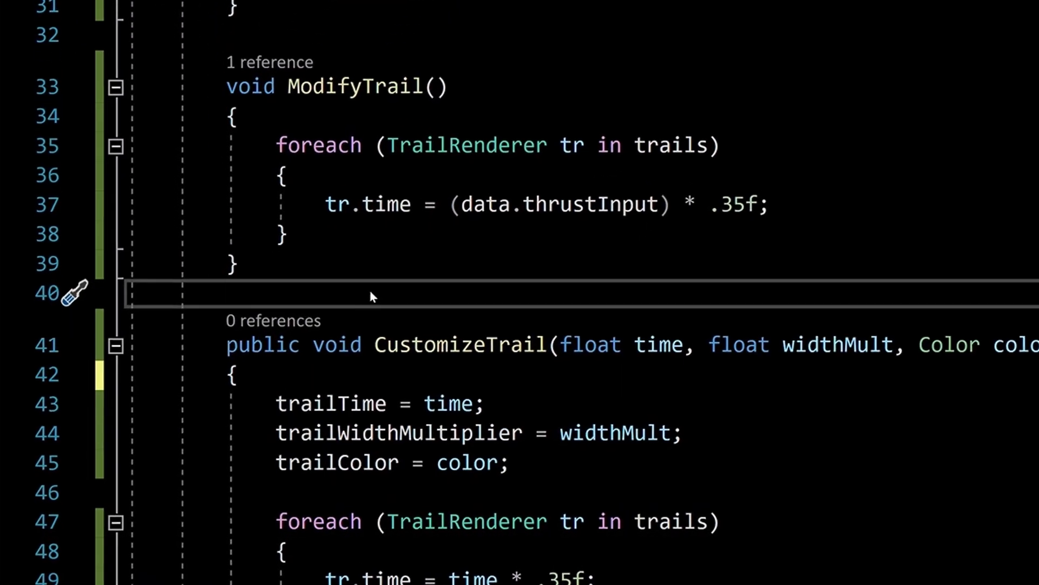
Rename CustomizeTrail to CustomTrailEffect and add [RenamedFrom("CustomizeTrail")] above it
double_click(420, 345)
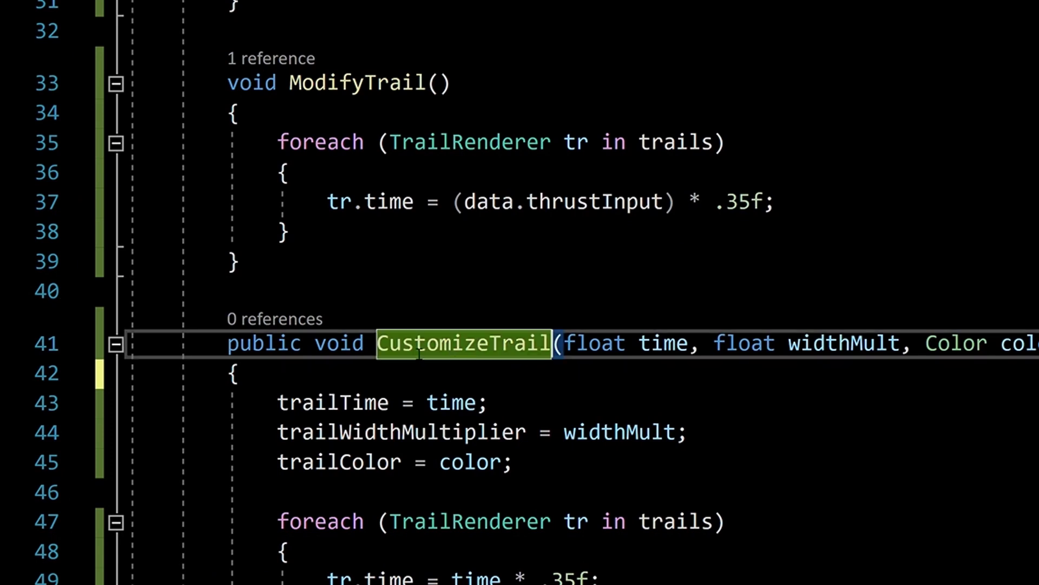
text(CustomTrail)
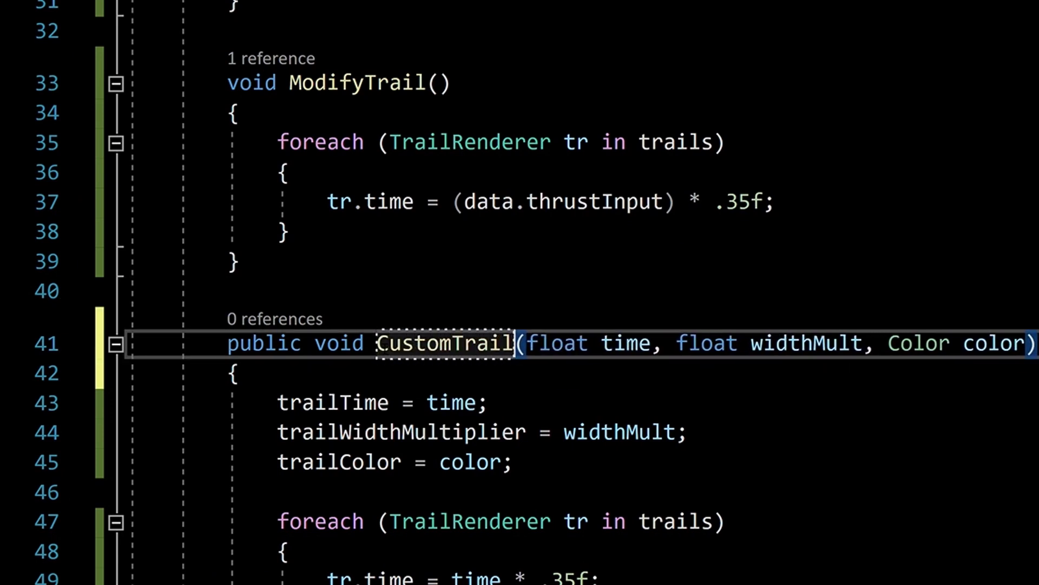
text(Effect)
key(Up)
key(Return)
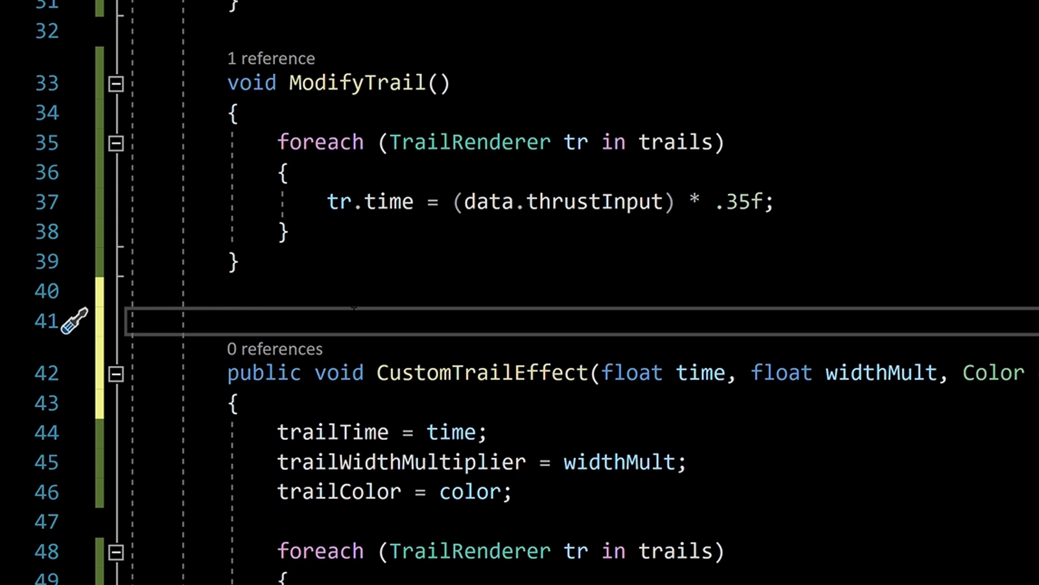
text([RenamedFrom()
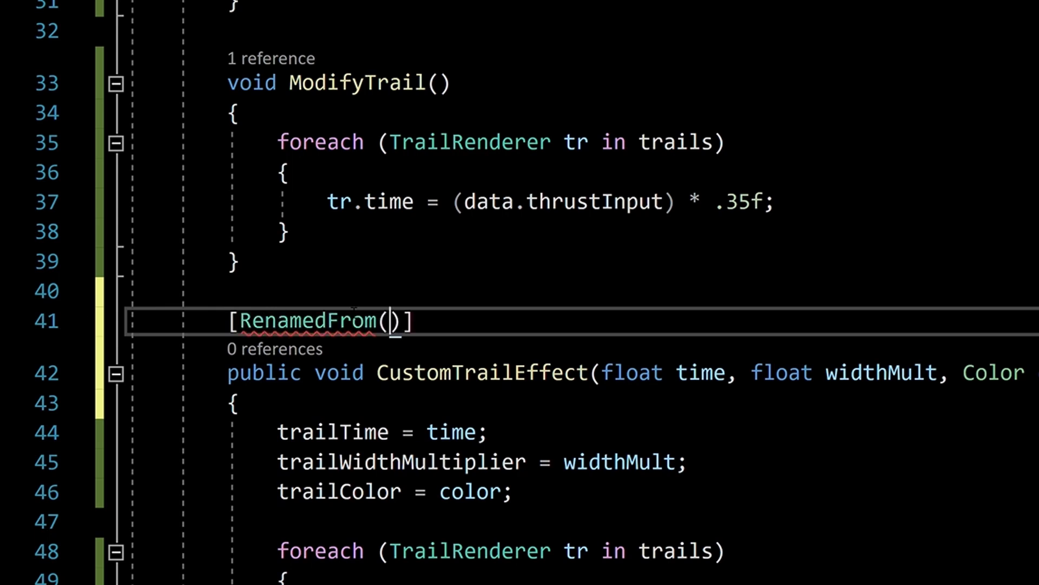
text("CustomizeTrail)
key(End)
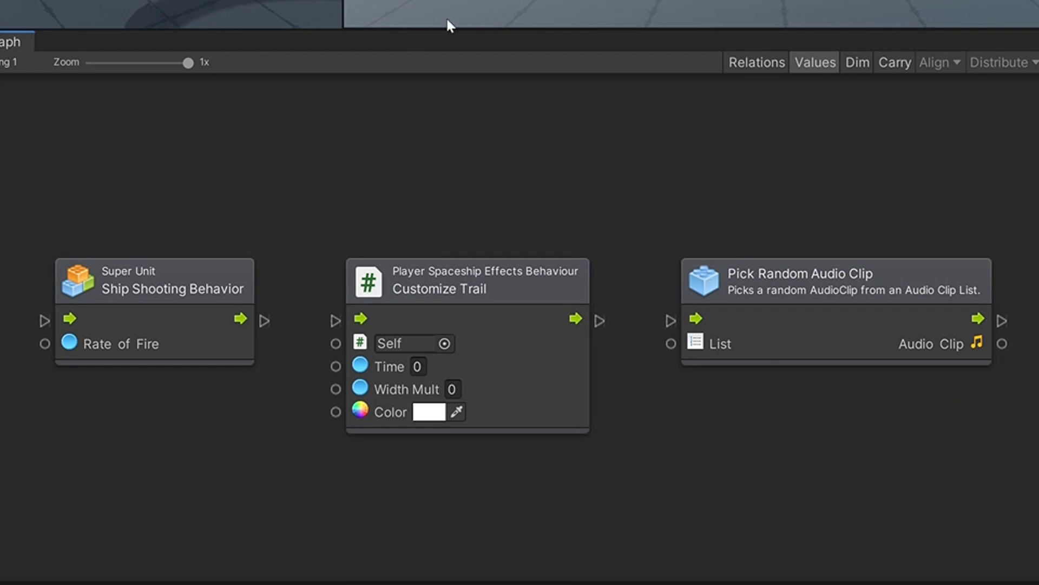
Point out the Ship Shooting Behavior super unit and the Customize Trail and Pick Random Audio Clip nodes
click(232, 263)
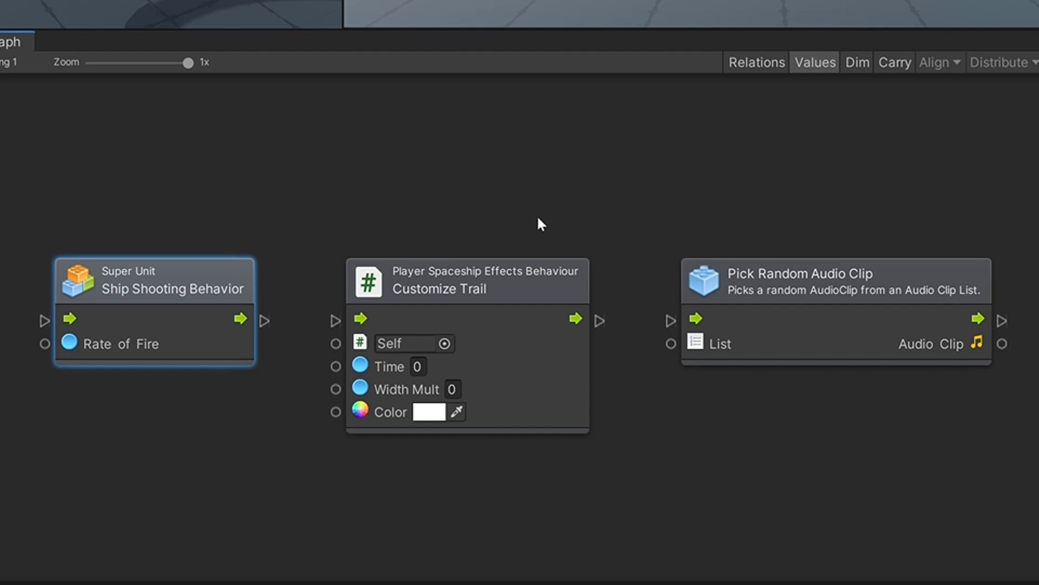
click(565, 271)
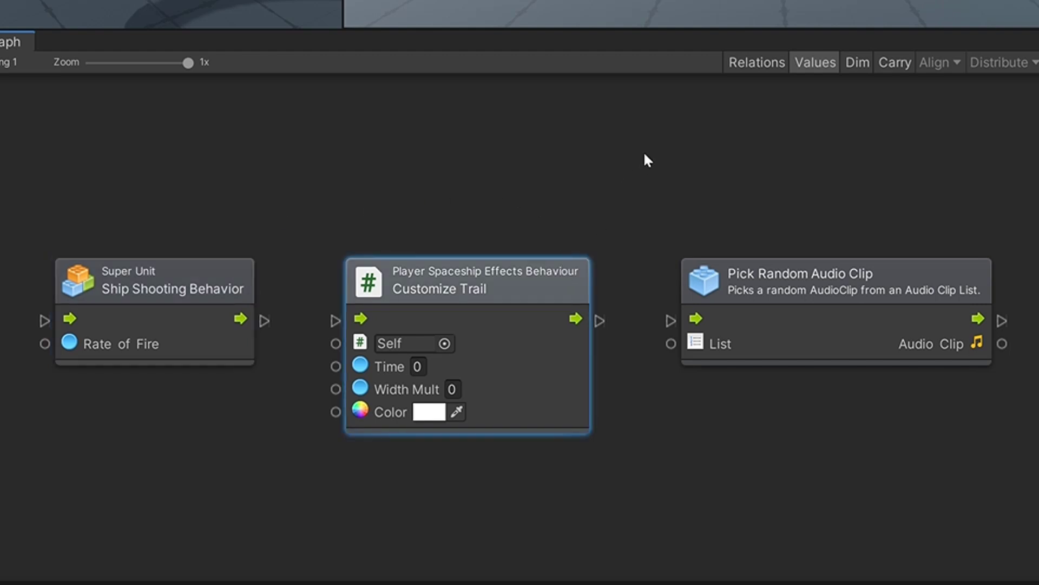
click(952, 257)
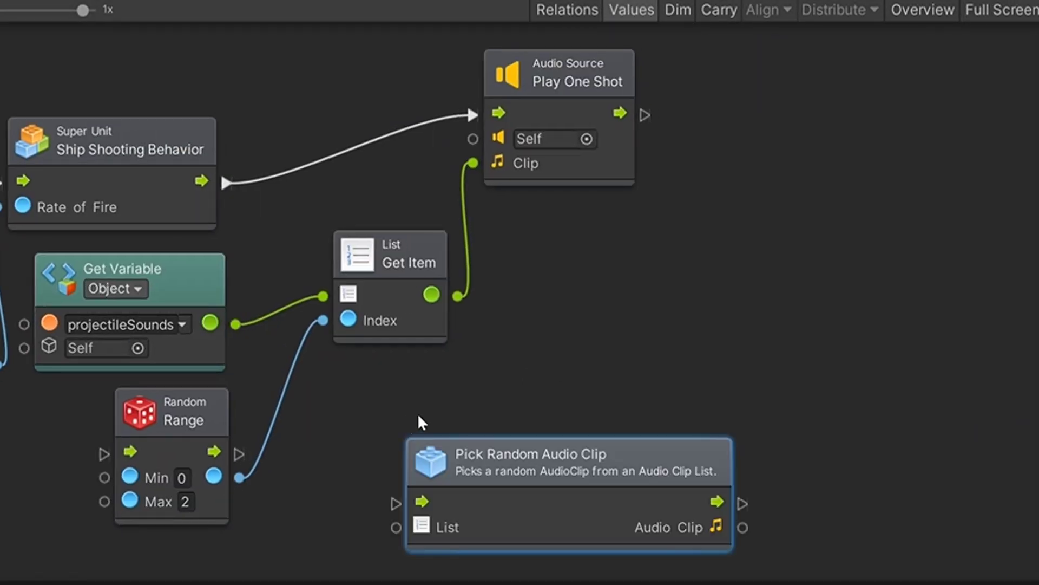
Delete Random Range and Get Item, and connect Pick Random Audio Clip to Play One Shot
click(163, 409)
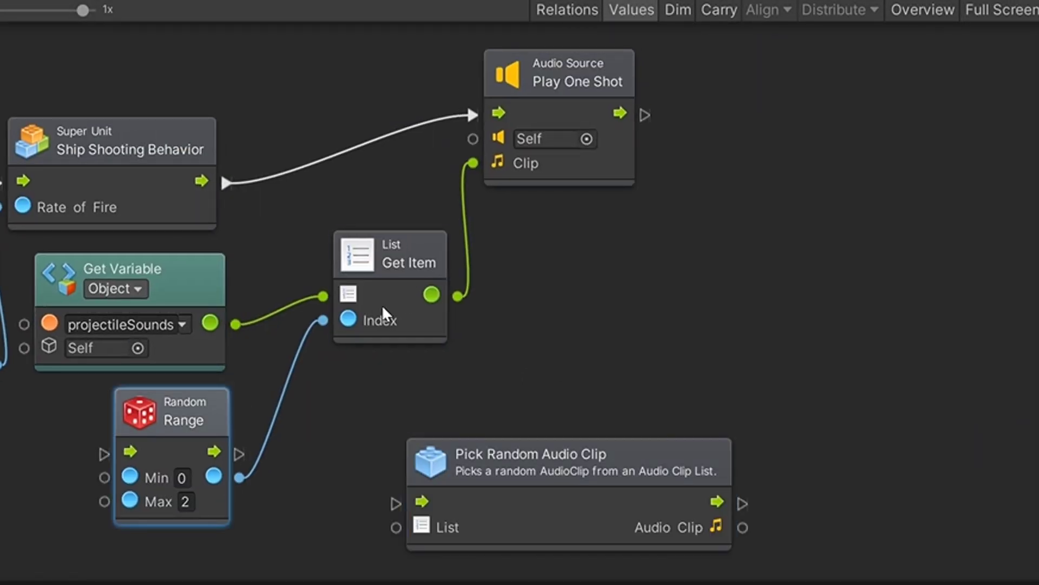
key(Delete)
drag(577, 471, 466, 270)
drag(569, 71, 888, 85)
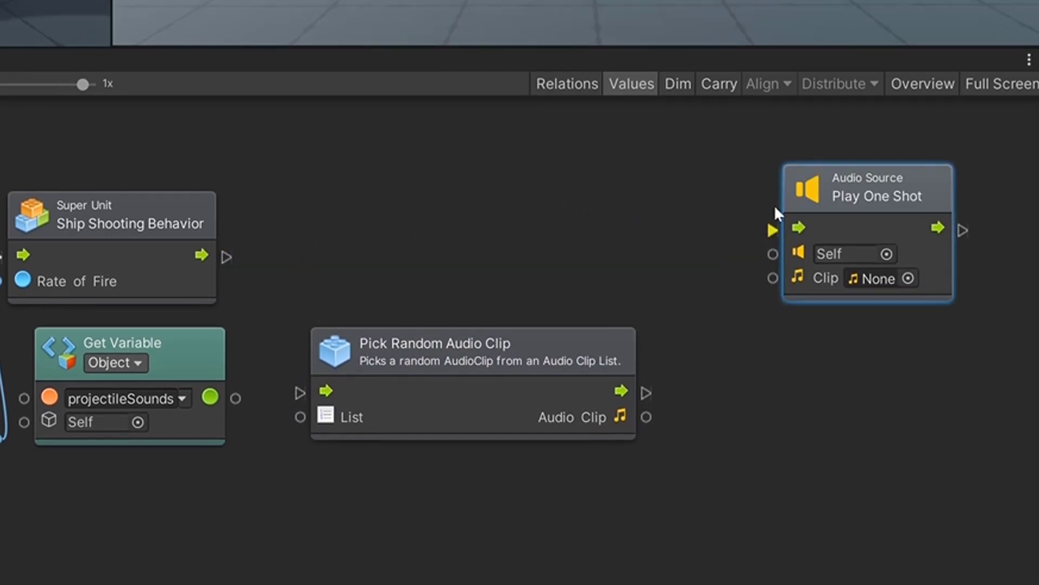
drag(455, 357, 487, 243)
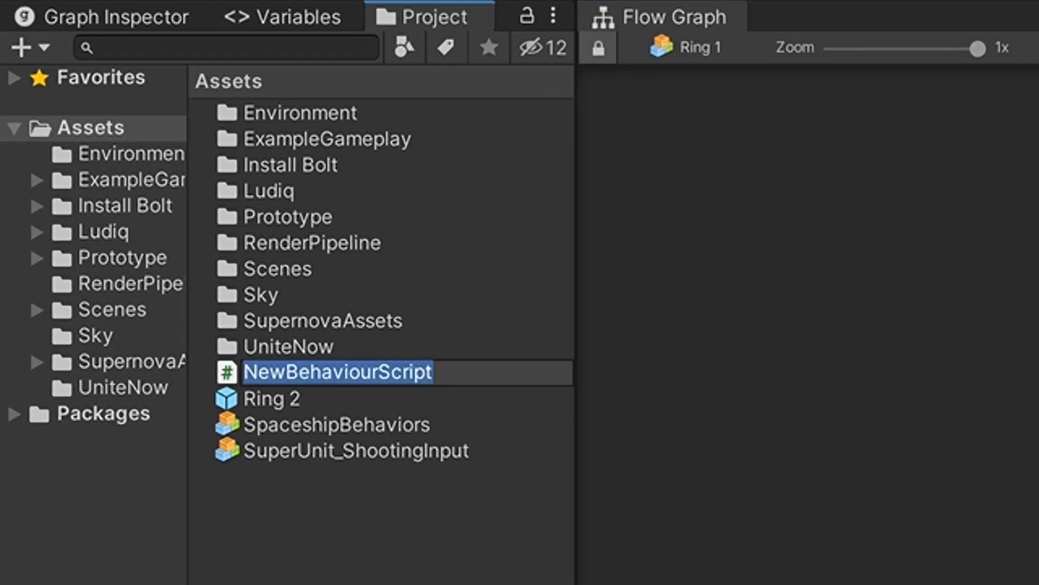
text(PickRandomAudioCl)
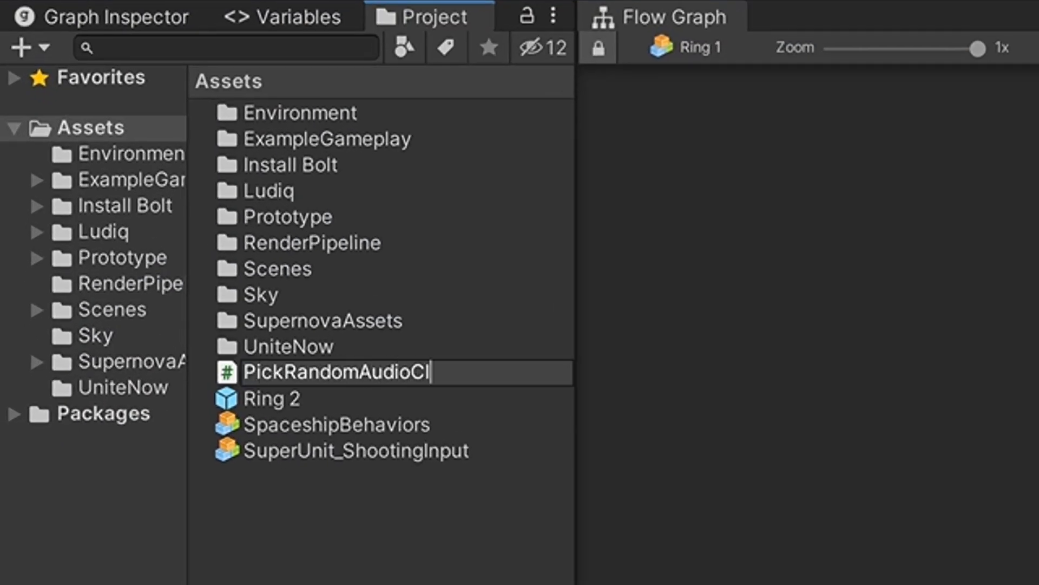
text(ip)
Confirm PickRandomAudioClip as the new C# script's name
key(Return)
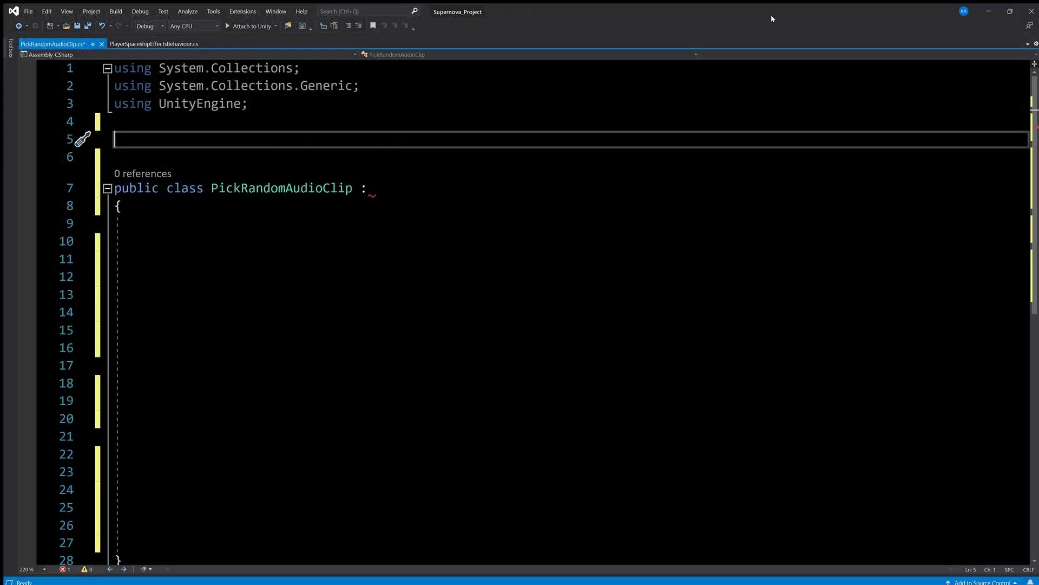
Add the using lines and the unit category and subtitle attributes to PickRandomAudioClip
key(Up)
text(using Ludiq)
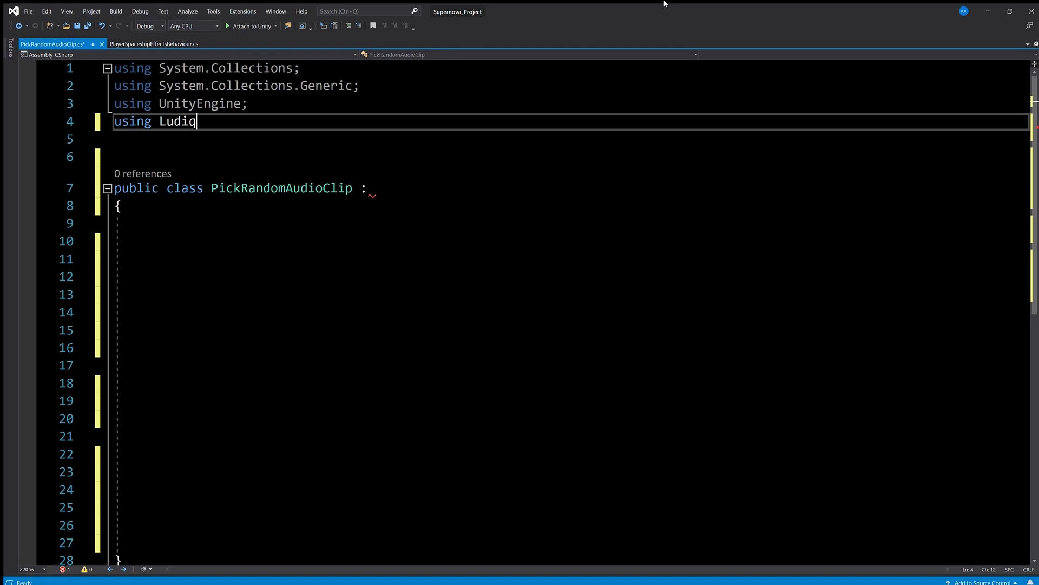
text(;)
key(Return)
text(using Bolt;)
key(Down)
key(Down)
text([UnitCategory("Custom Units"))
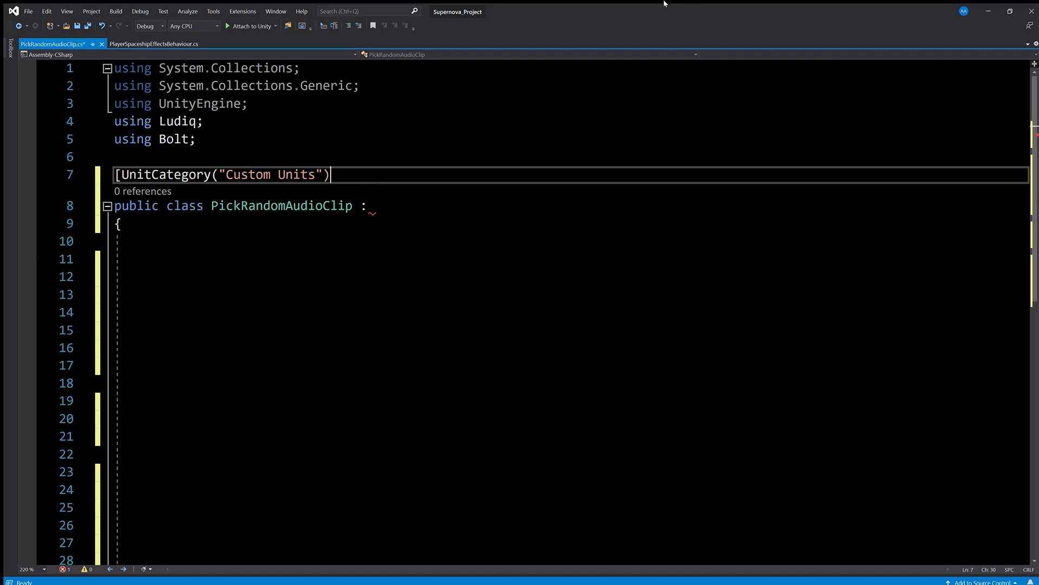
text(])
key(Return)
text([UnitSubtitle("Pic)
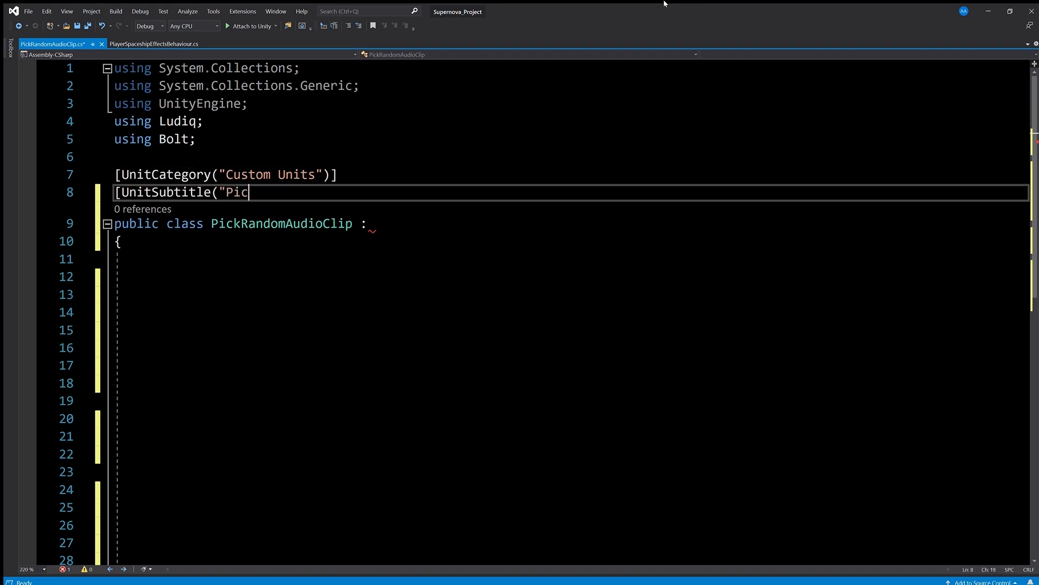
text(ks a random AudioClip from an Audio Clip List."))
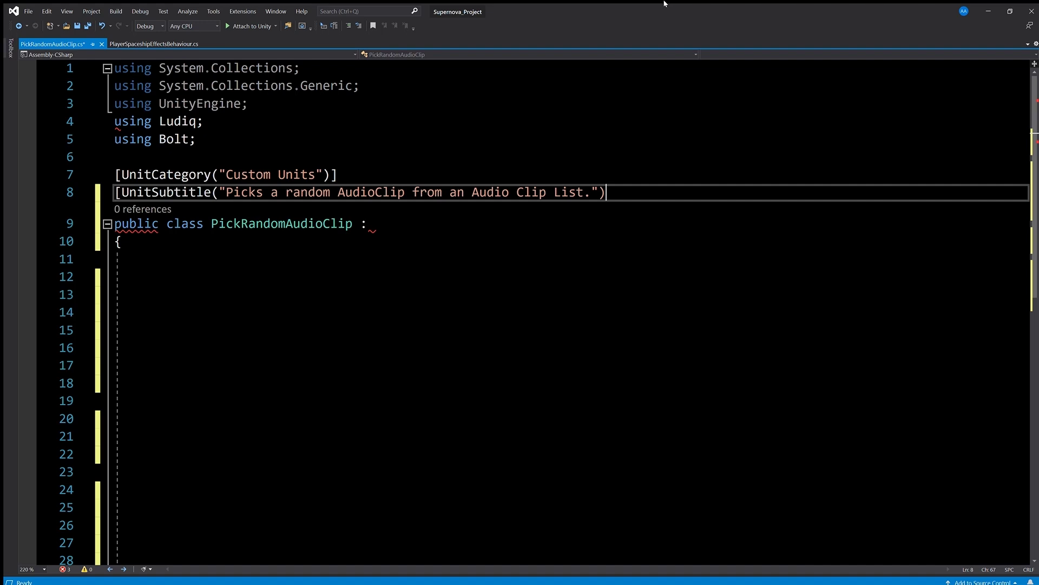
text(])
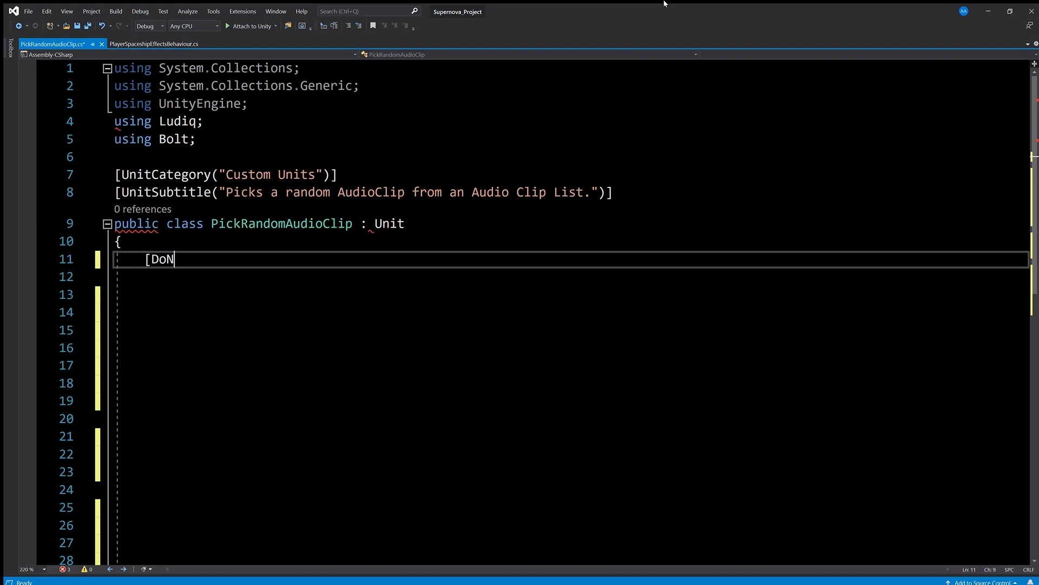
text( public class PickRandomAudioClip : Unit {     [DoNotSerialize])
Declare the unit's control input, control output, value input and value output ports
key(Return)
text(public ControlInput input;)
key(Return)
text([DoNotSerialize])
key(Return)
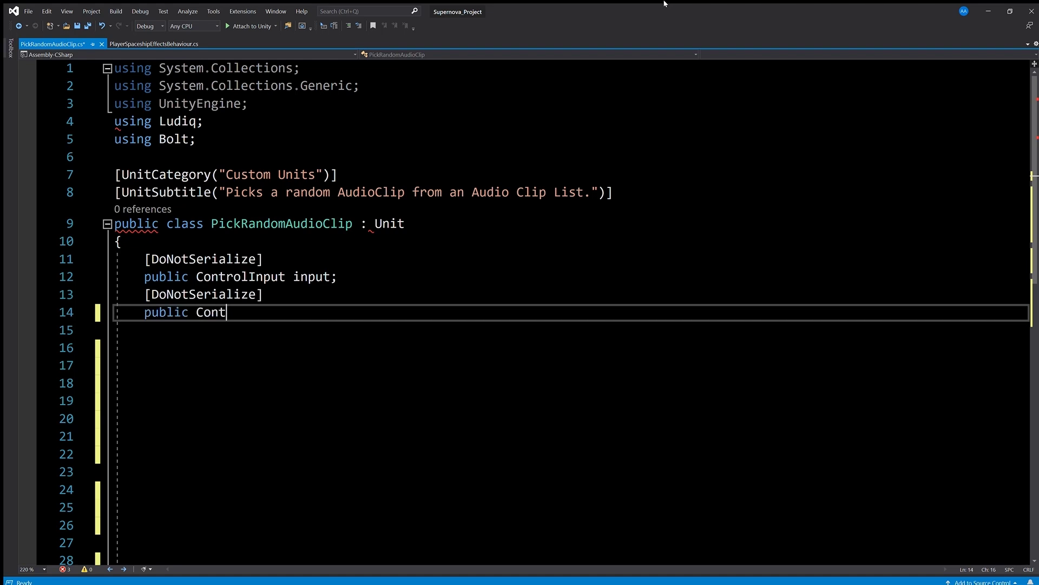
text(public ControlOutput output;)
key(Return)
text([DoNotSerialize]     public ValueInput valueIn;)
key(Return)
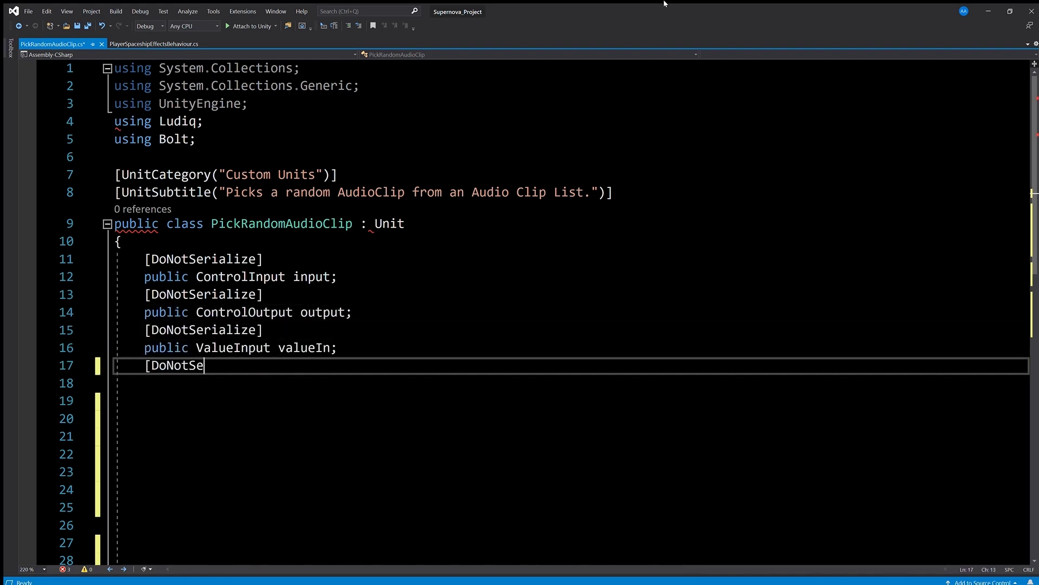
text([DoNotSerialize])
key(Return)
text(public ValueOutput valueOut;)
key(Return)
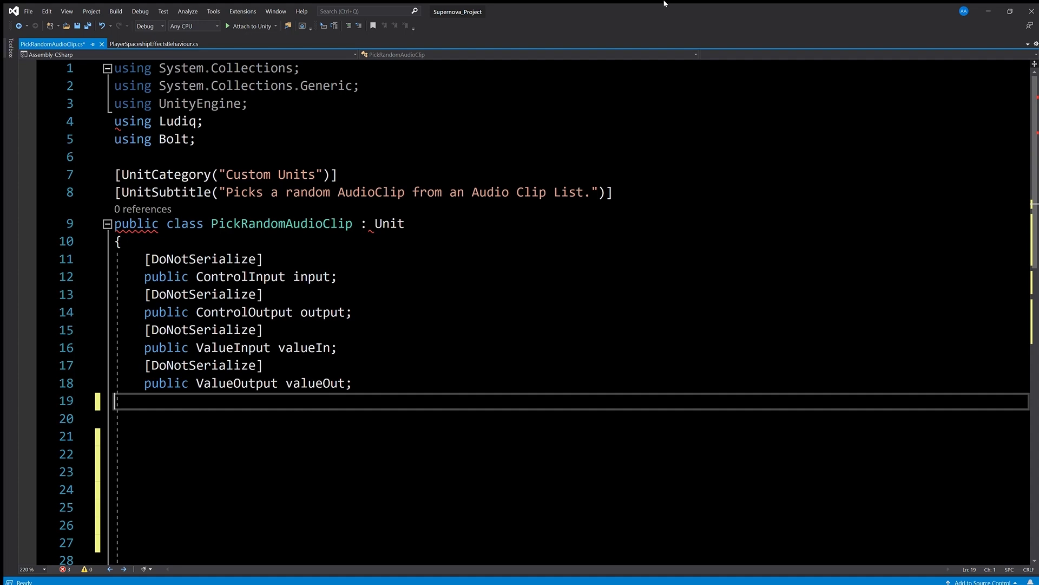
Add private List<AudioClip> and AudioClip fields and begin the Definition method
key(Return)
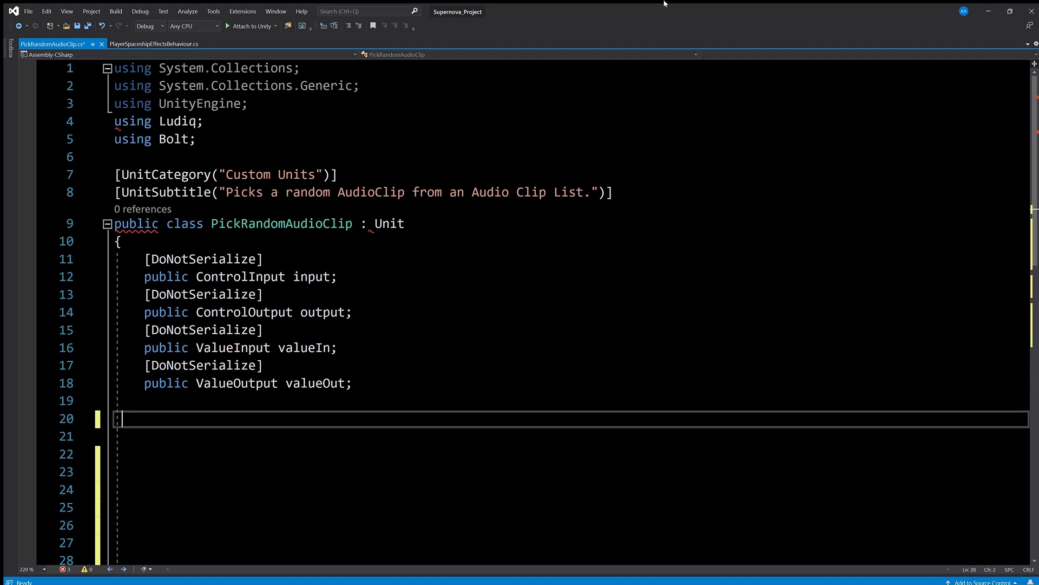
text(private List<AudioClip> list;)
key(Return)
text(private AudioClip clip;)
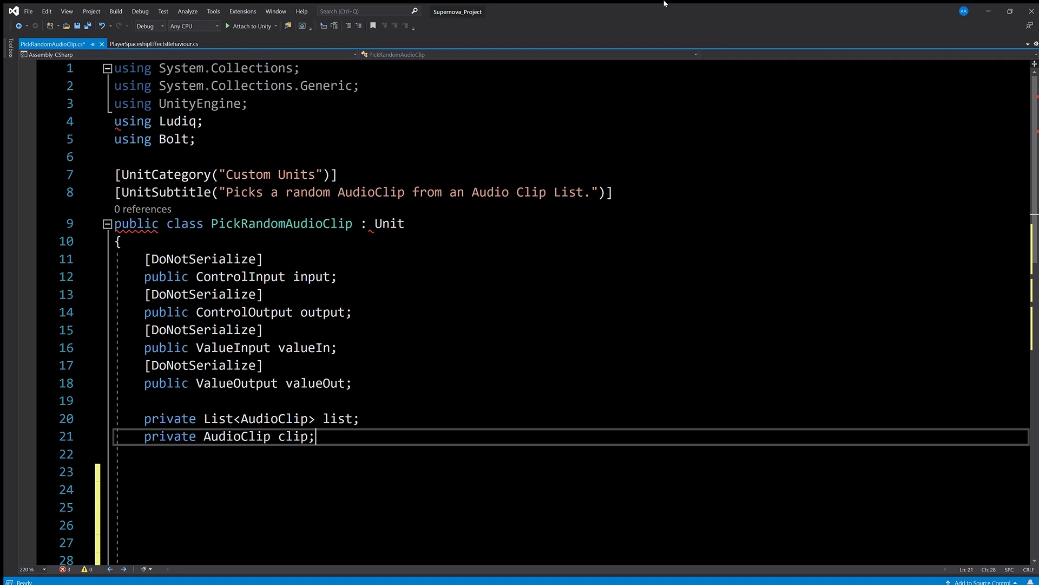
key(Return)
key(Return)
text(protected over)
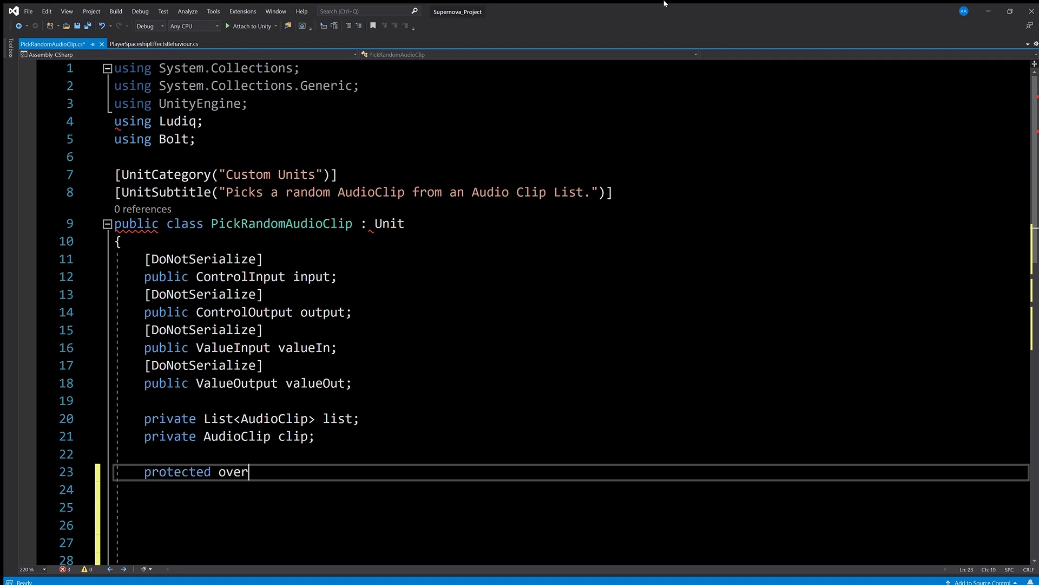
text(ride void Definition())
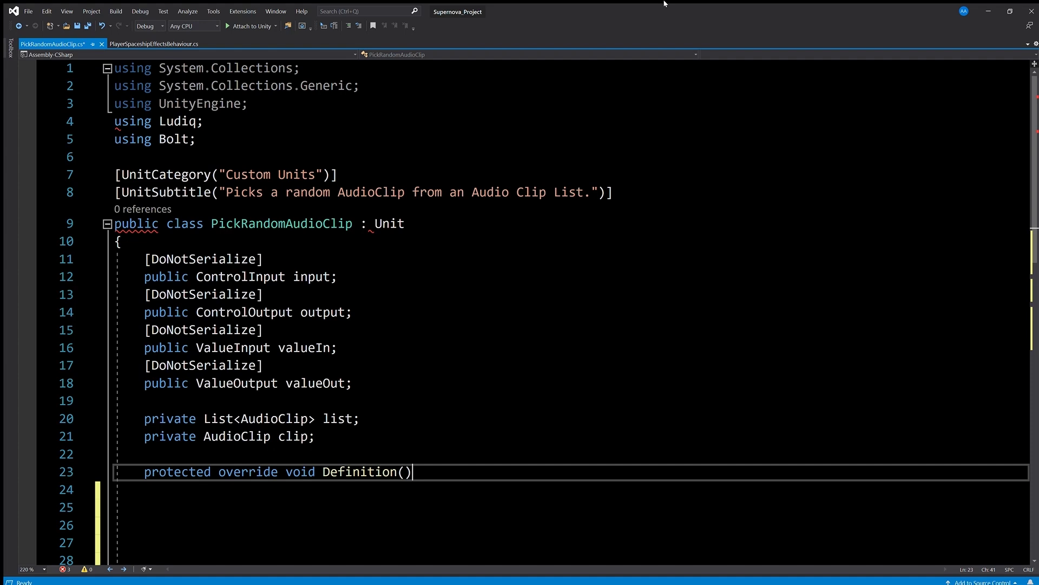
key(Return)
text({         input = ControlInput("", Enter);         output = ControlOutput("");         valueIn )
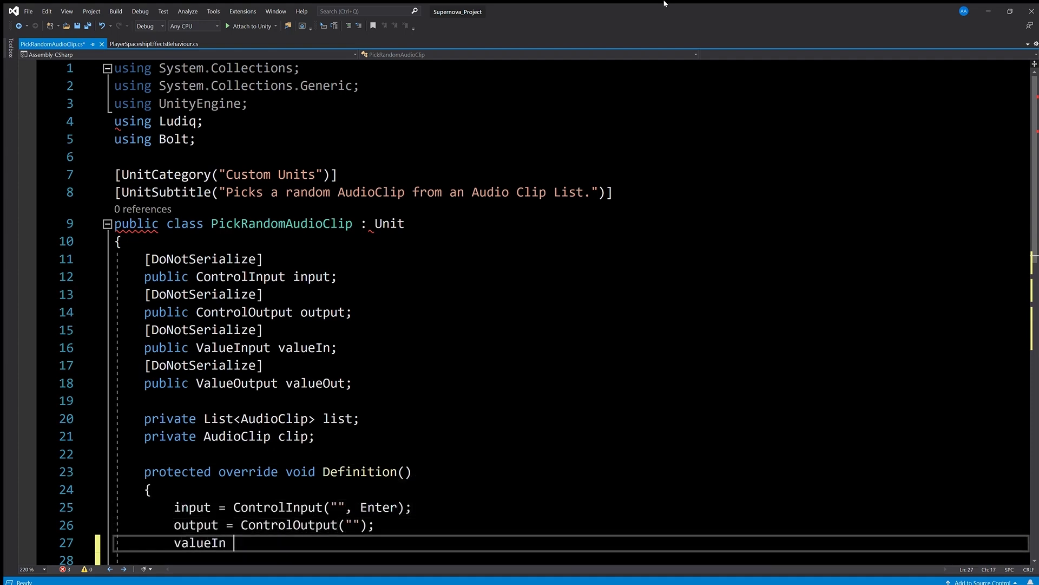
text(= ValueInput<List<AudioClip>>("List");         valueOut = ValueOutput("Audio Clip", GetCli)
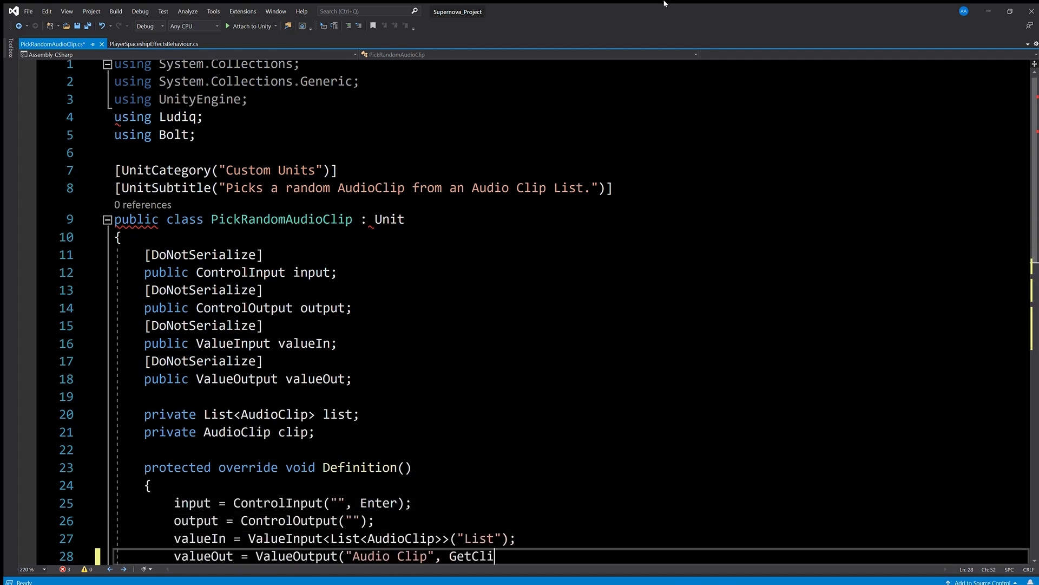
text(p);)
text(     }      public ControlOutput Enter(Flow flow))
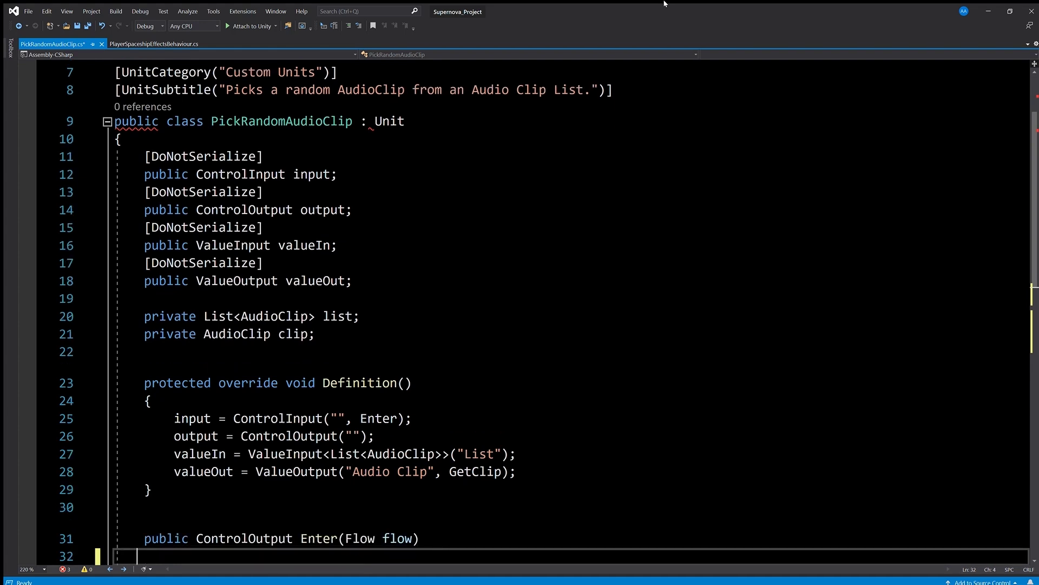
text(     {         return output;     })
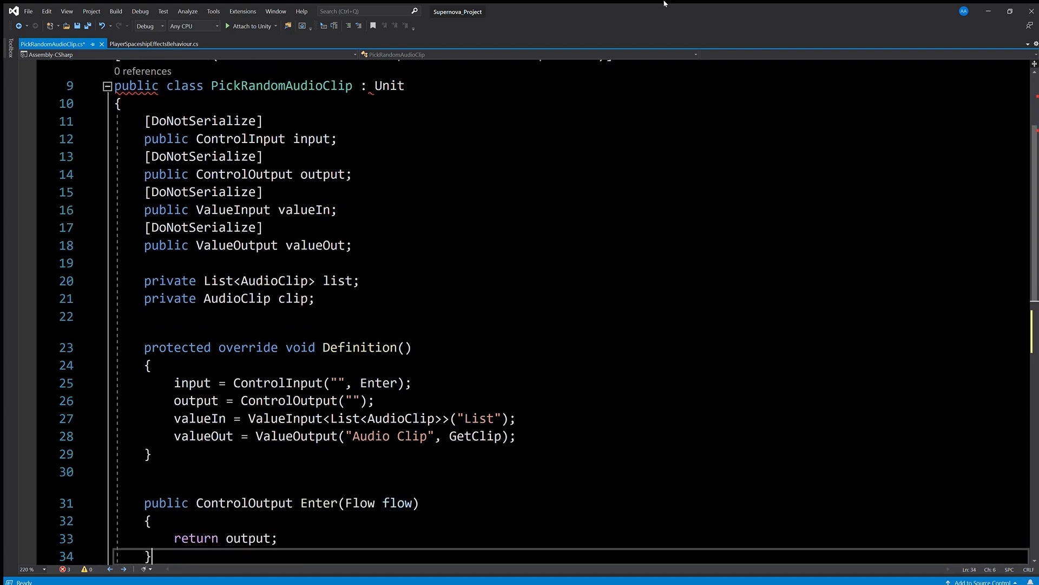
text(      public AudioClip GetClip(Flow flow)     {         list = f)
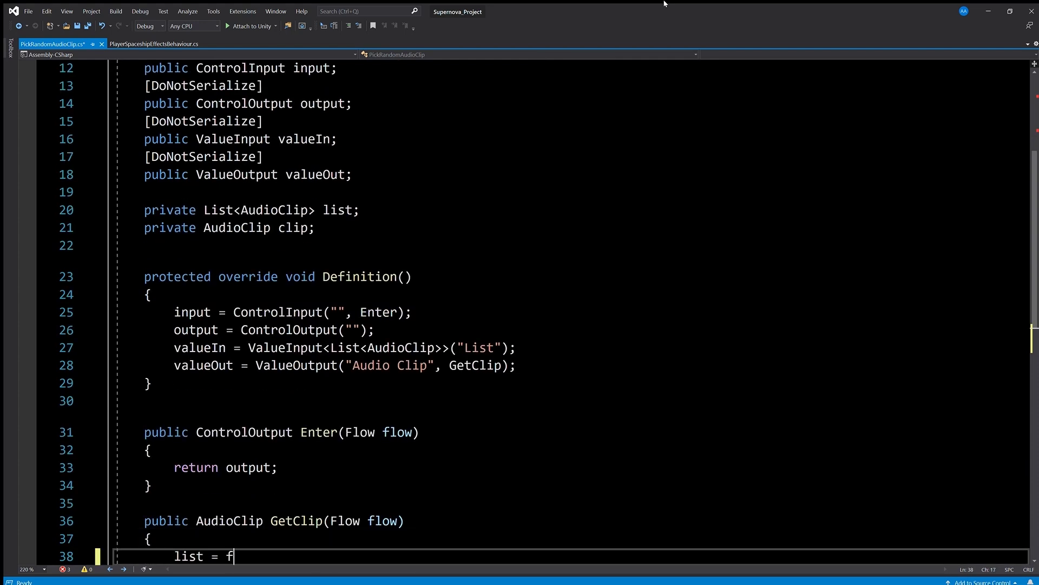
text(low.GetValue<List<AudioClip>>(valueIn);)
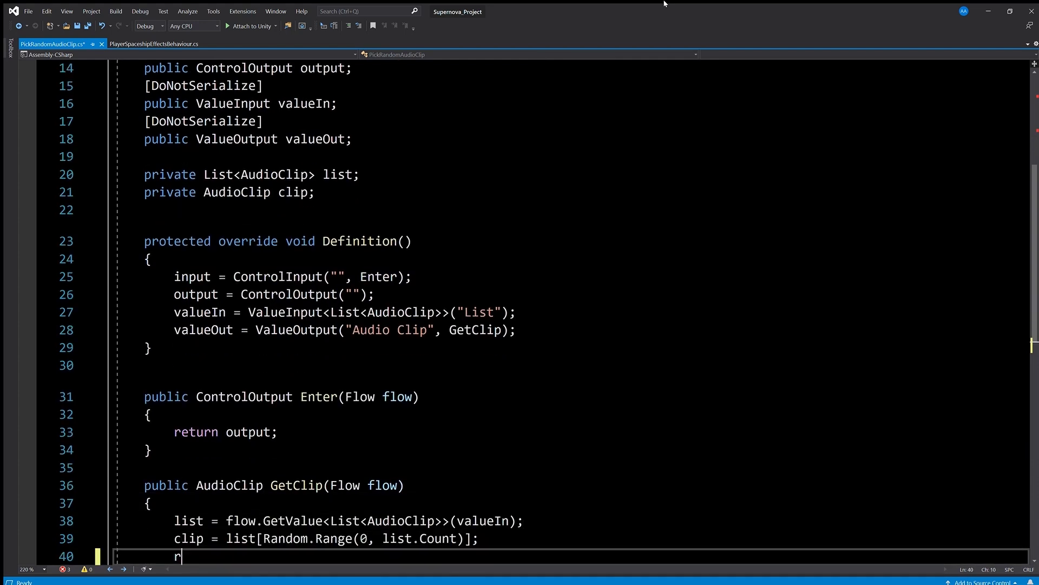
text(         clip = list[Random.Range(0, list.Count)];         return clip;     })
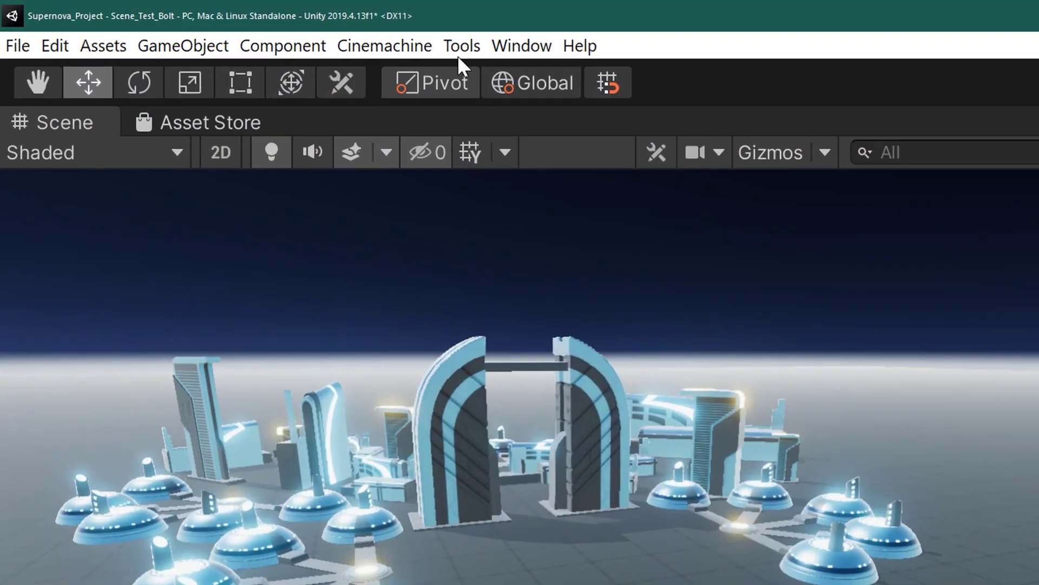
Run Update Unit Options from Tools > Bolt, then open the graph's unit finder
click(462, 46)
mouse_move(501, 76)
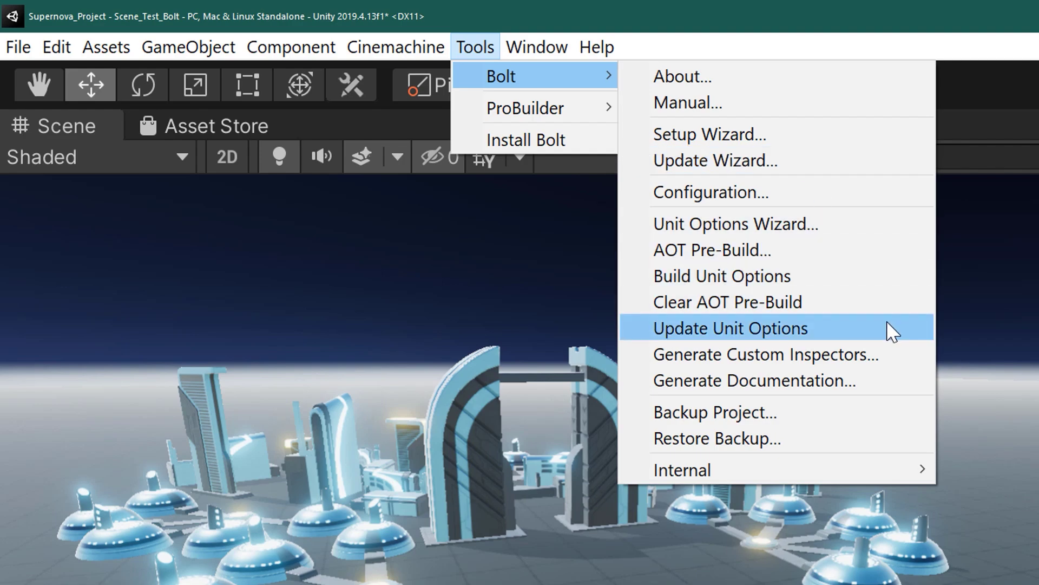
click(893, 333)
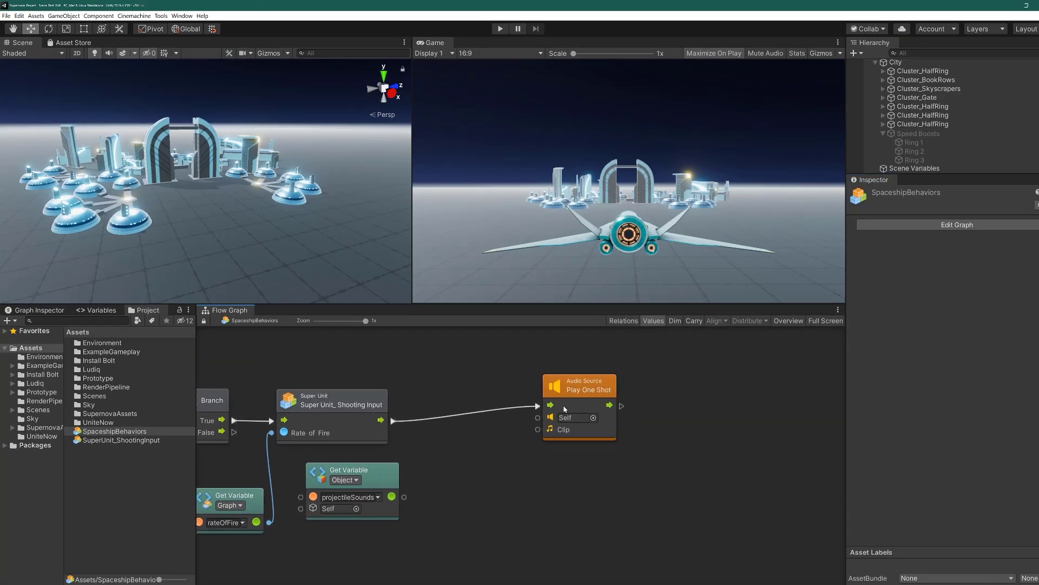
right_click(487, 437)
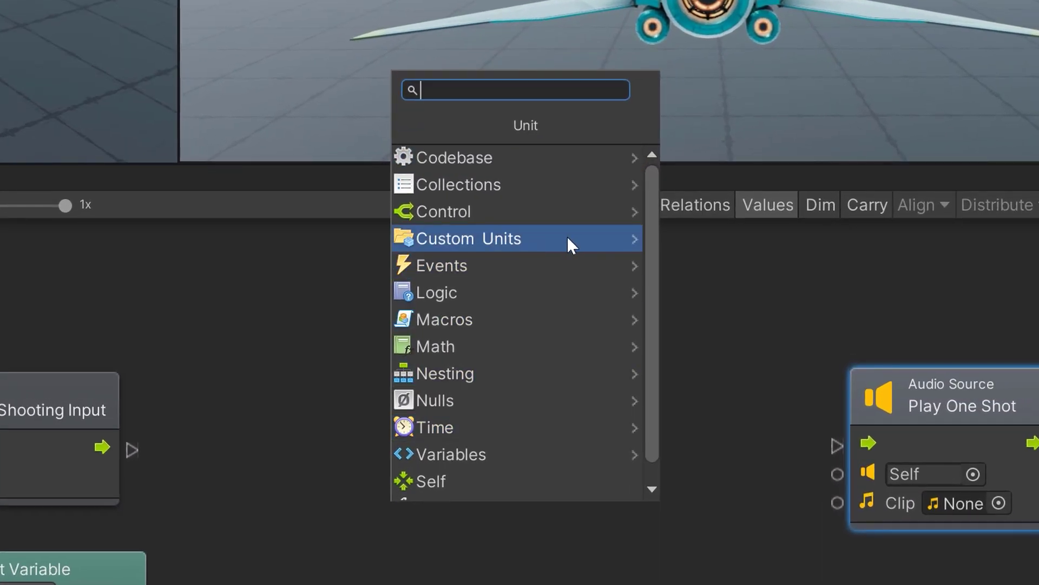
Add Pick Random Audio Clip, wiring the shooting flow, projectileSounds list, and Play One Shot's flow and Clip
click(567, 236)
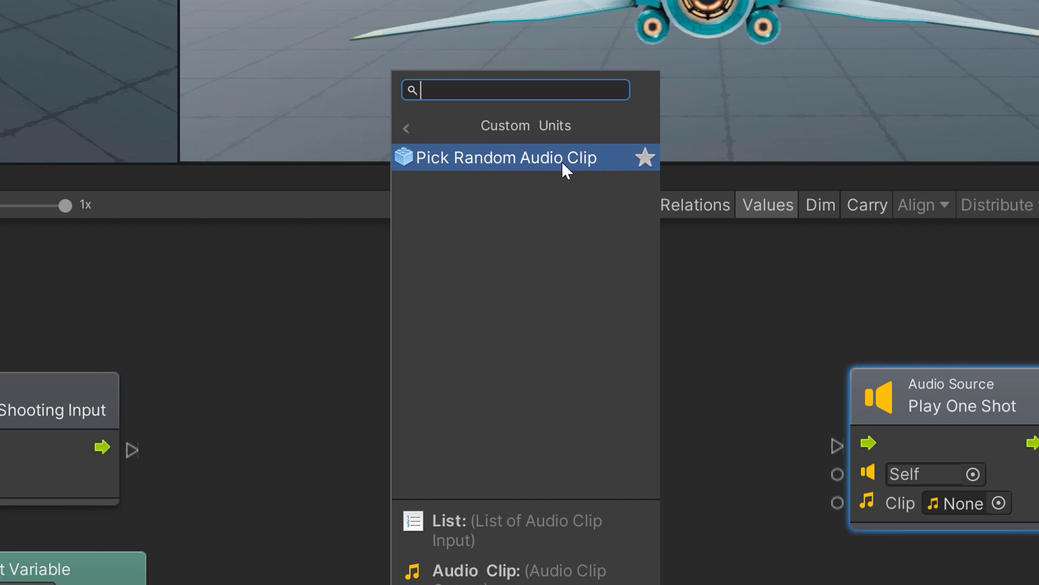
click(561, 161)
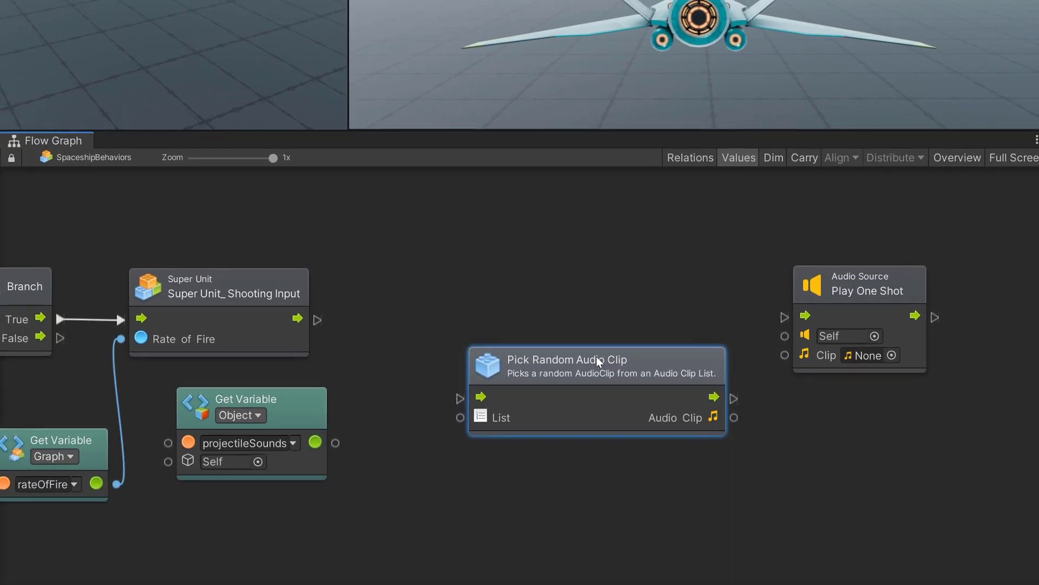
drag(597, 359, 554, 285)
drag(317, 320, 437, 320)
drag(672, 320, 785, 317)
drag(336, 442, 438, 341)
drag(692, 341, 786, 358)
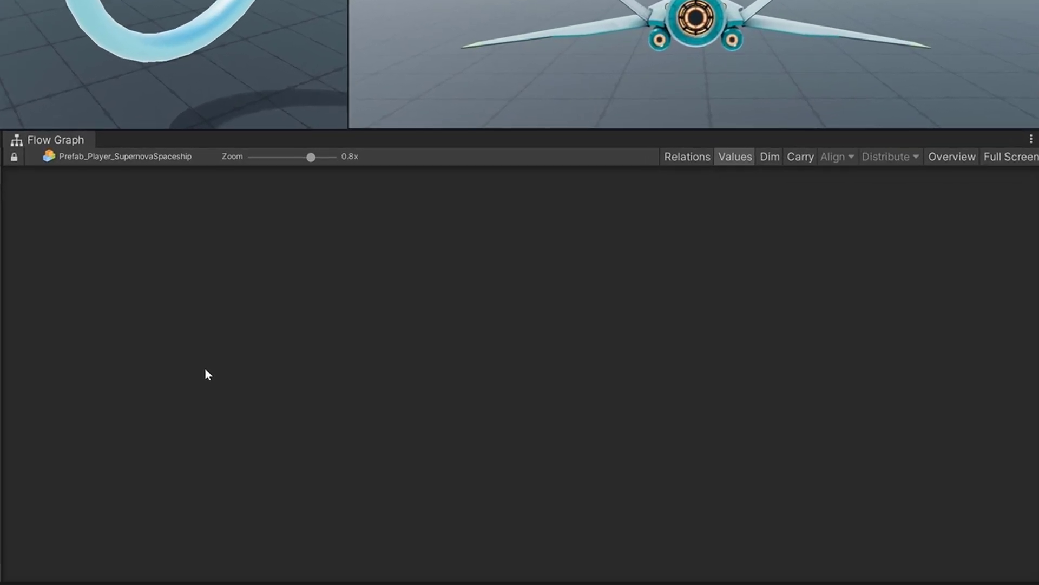
Paste a Custom Event node, name it BoostVisual and give it one argument
key(ctrl+v)
scroll(235, 414, up, 1)
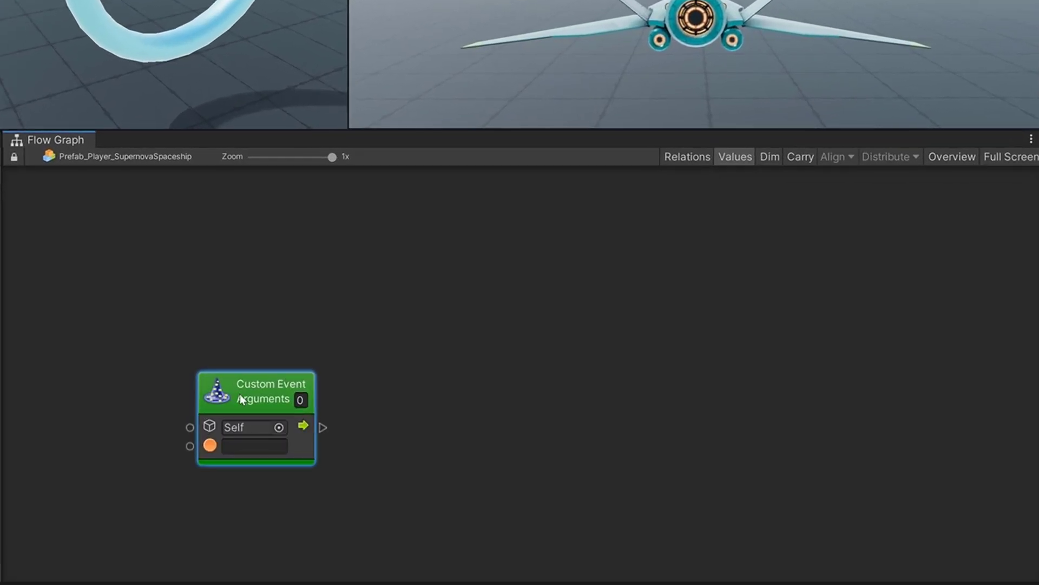
drag(240, 398, 252, 319)
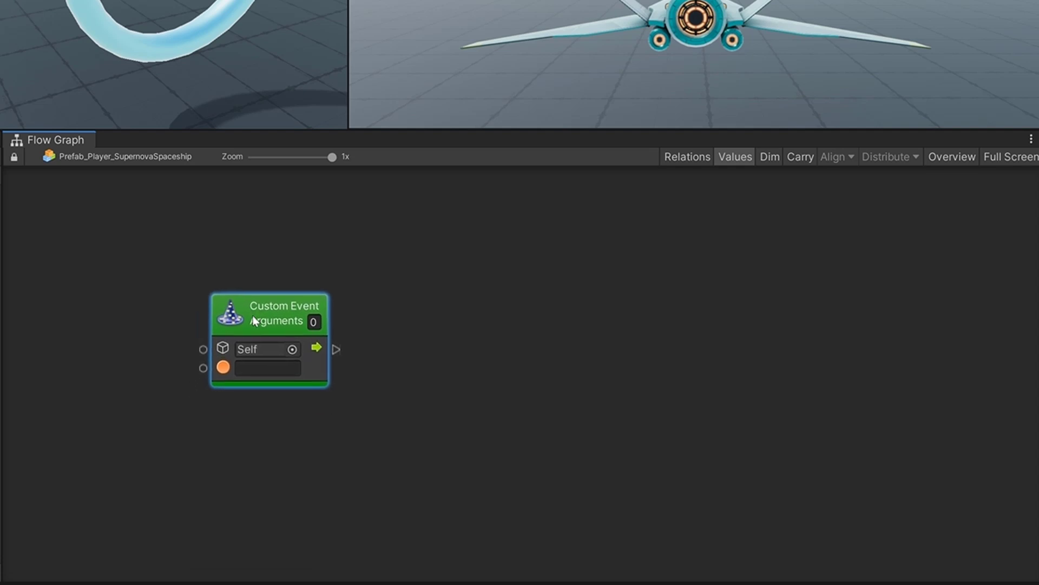
click(268, 367)
text(Boost)
text(Visual)
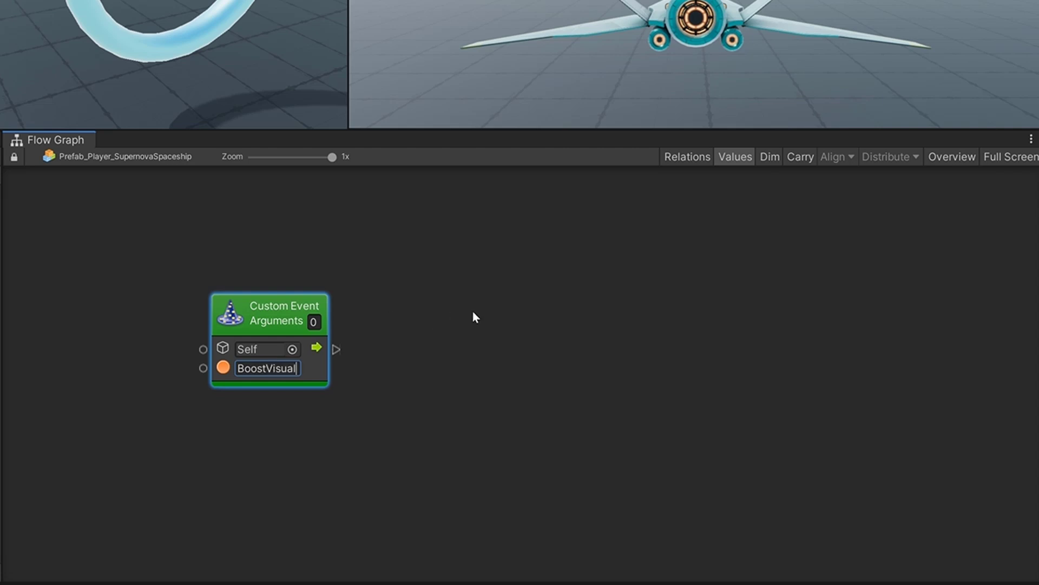
click(315, 321)
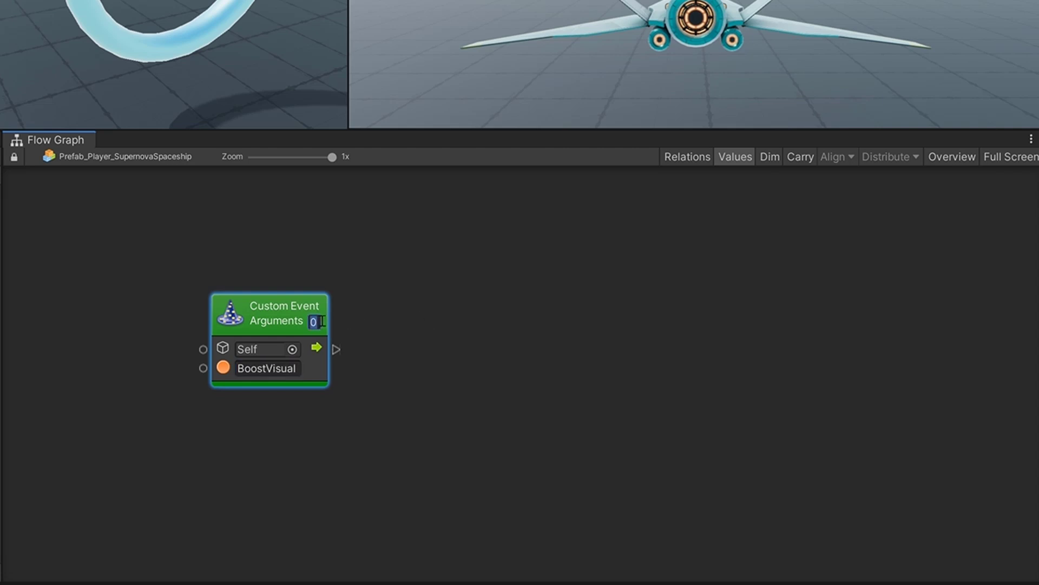
text(1)
click(464, 300)
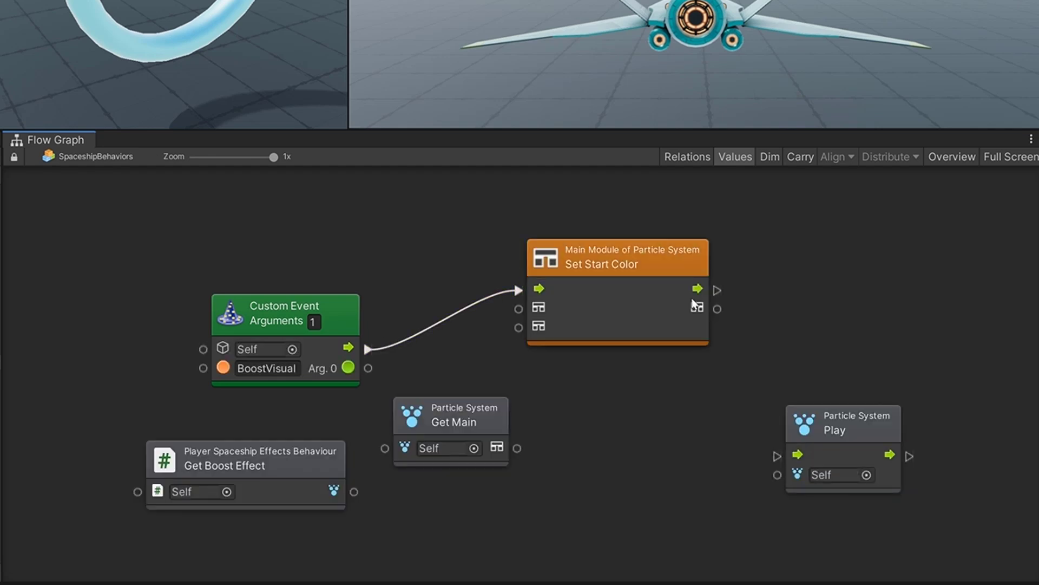
Wire Get Main and Arg. 0 into Set Start Color, and the boost effect into Play
drag(515, 447, 518, 308)
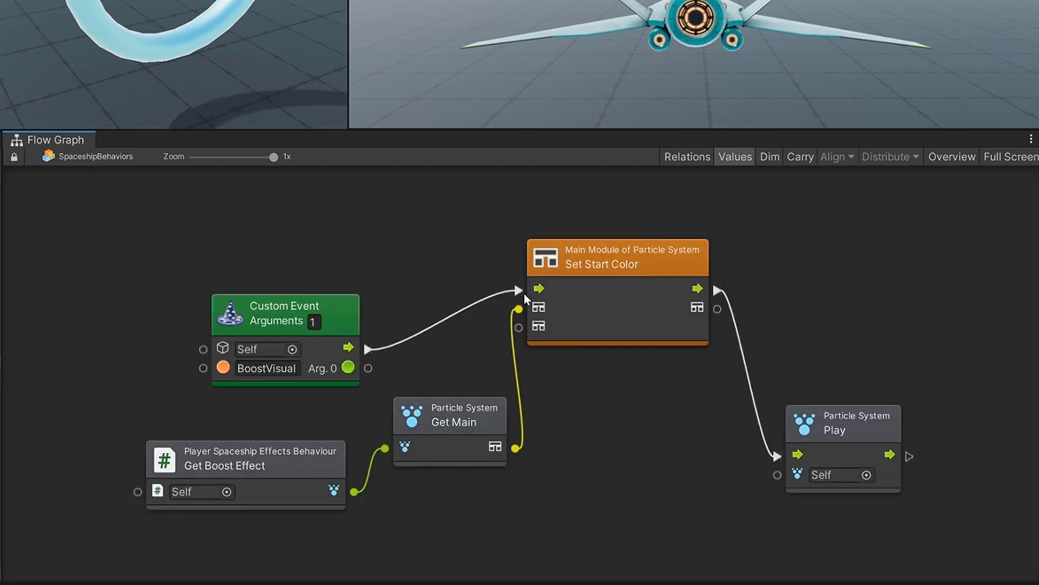
drag(355, 491, 776, 474)
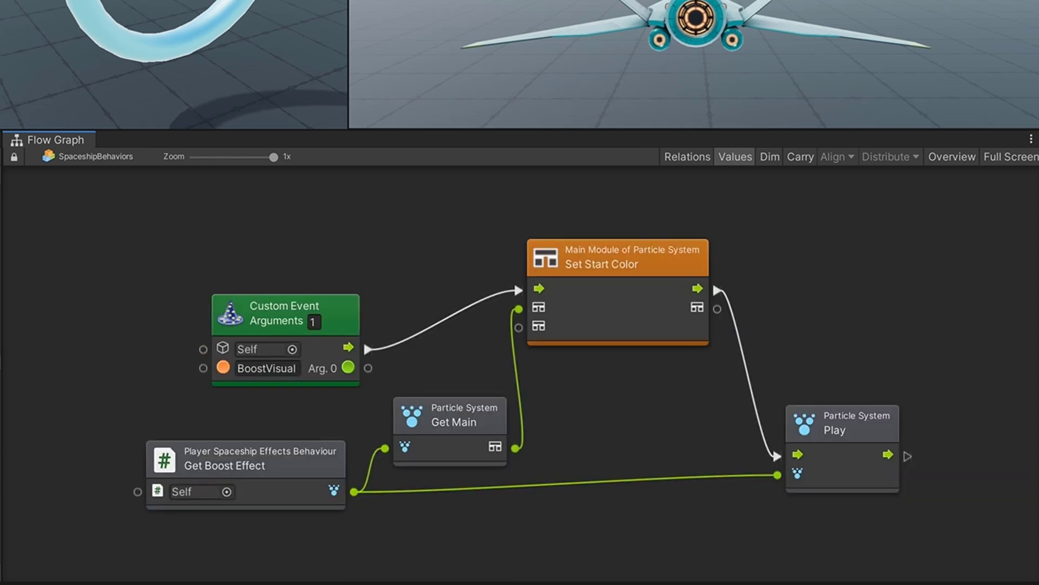
drag(368, 368, 519, 327)
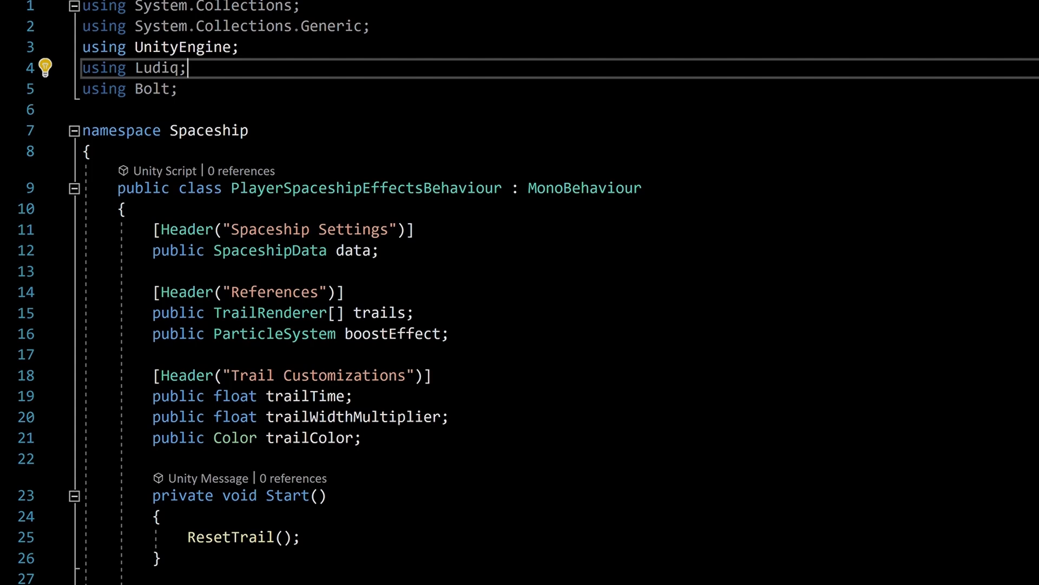
Select the Ludiq and Bolt using lines in the effects script
key(ctrl+shift+Left)
key(shift+Home)
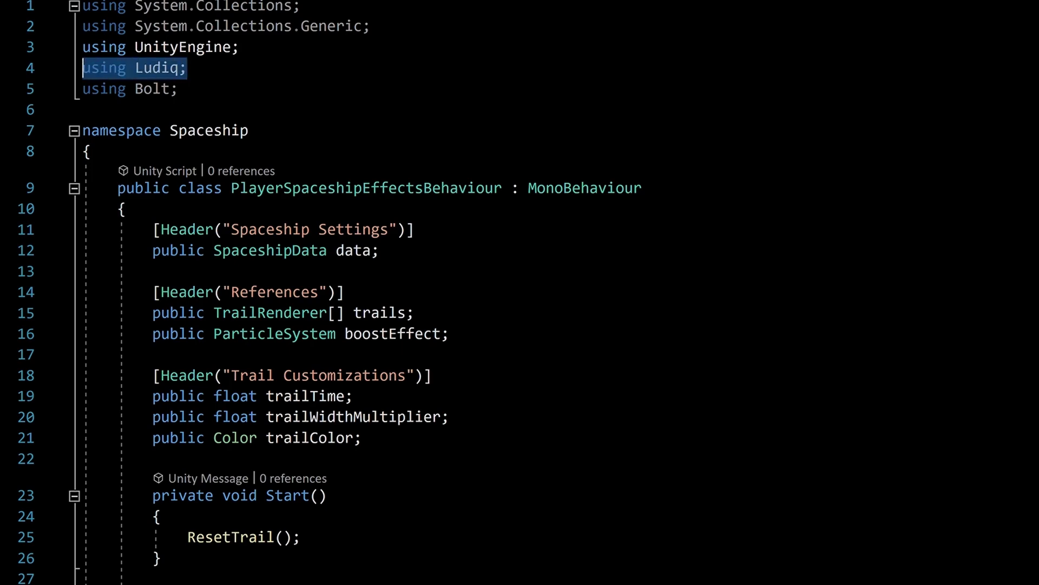
key(Down)
key(shift+Home)
key(End)
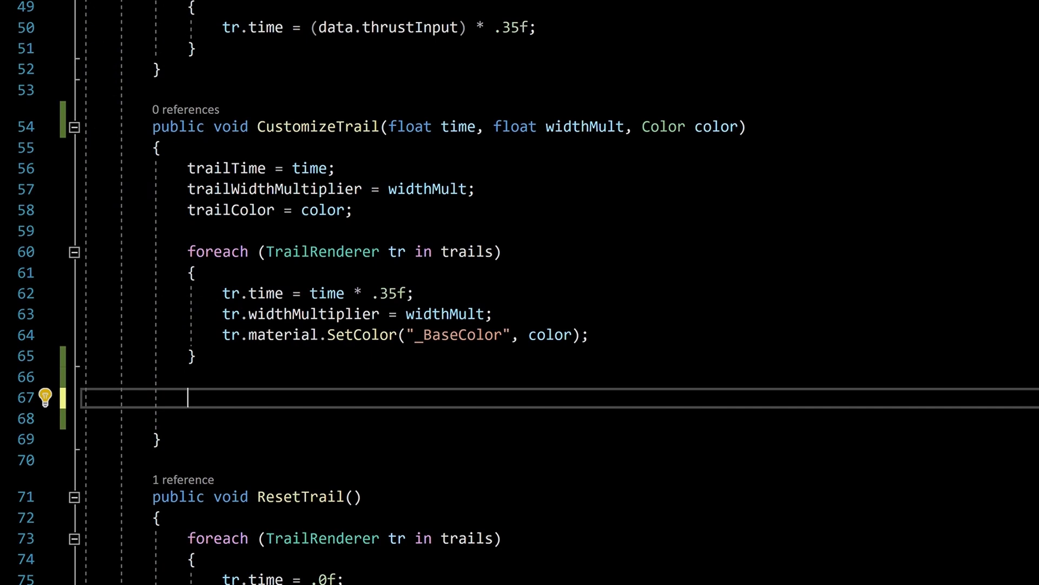
text(CustomEvent.Trigger)
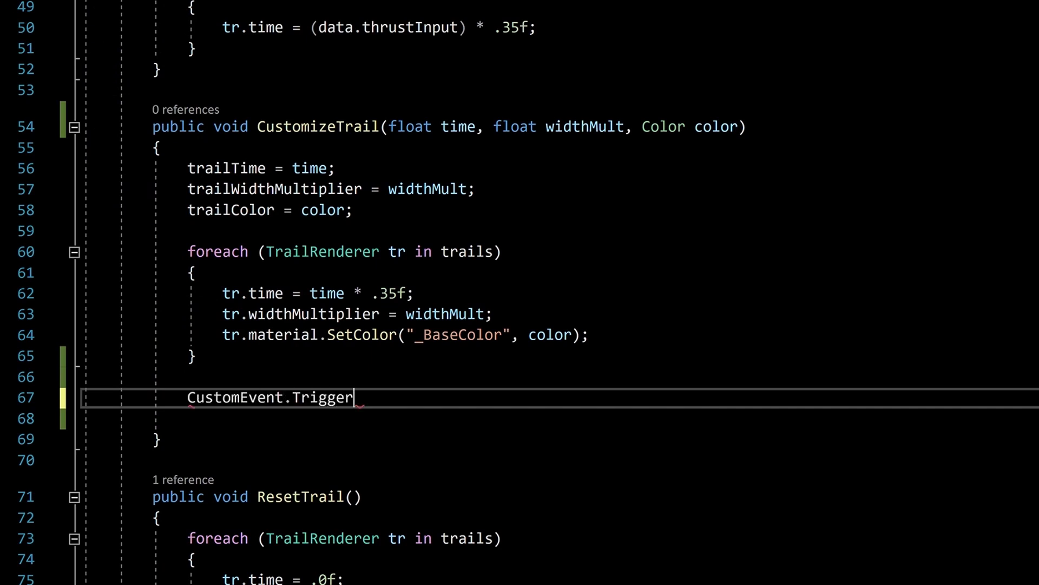
text((this.gameObject)
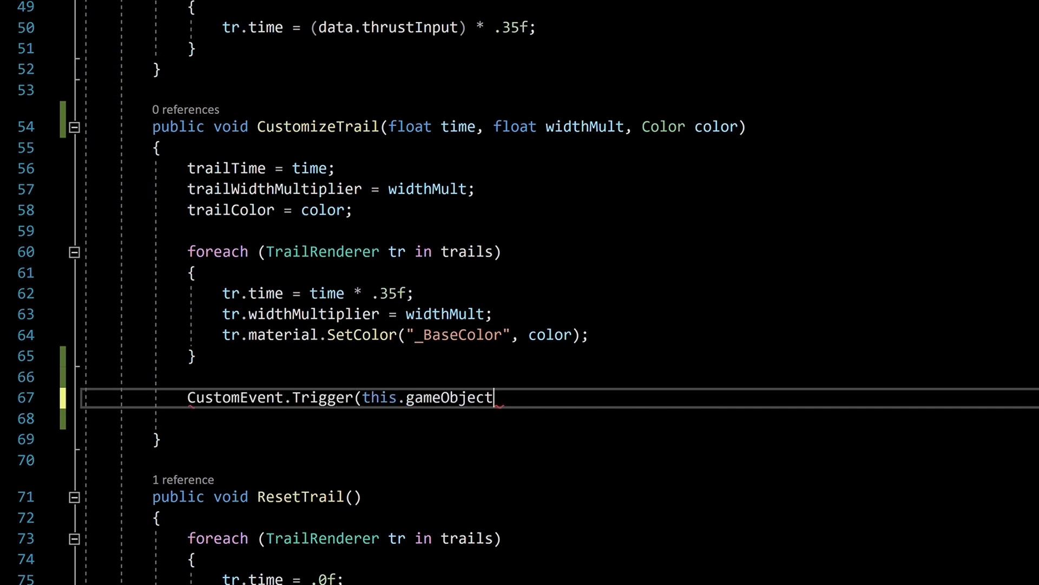
text(, "b)
text(oostVisual",)
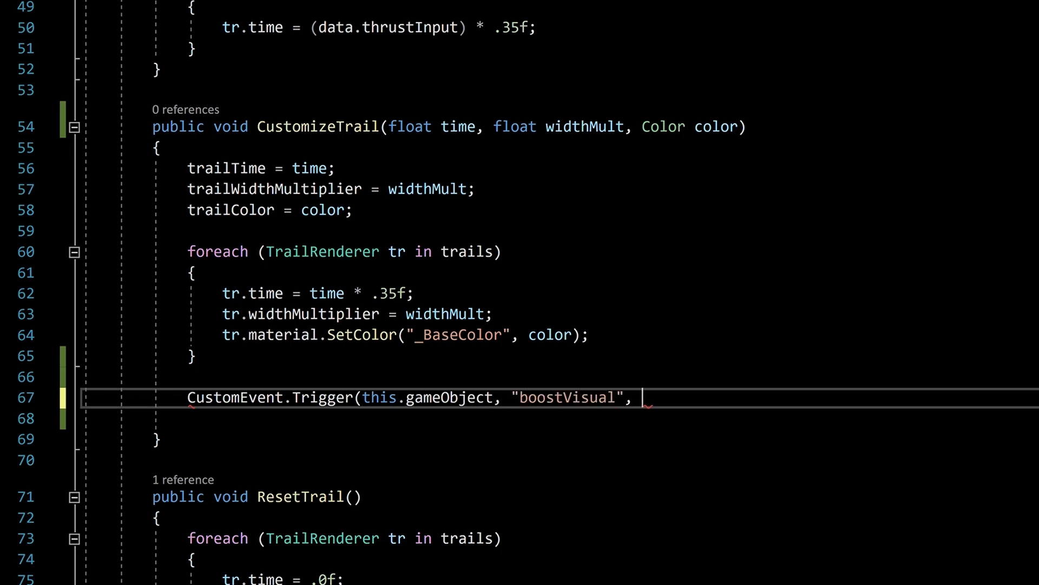
text( color);)
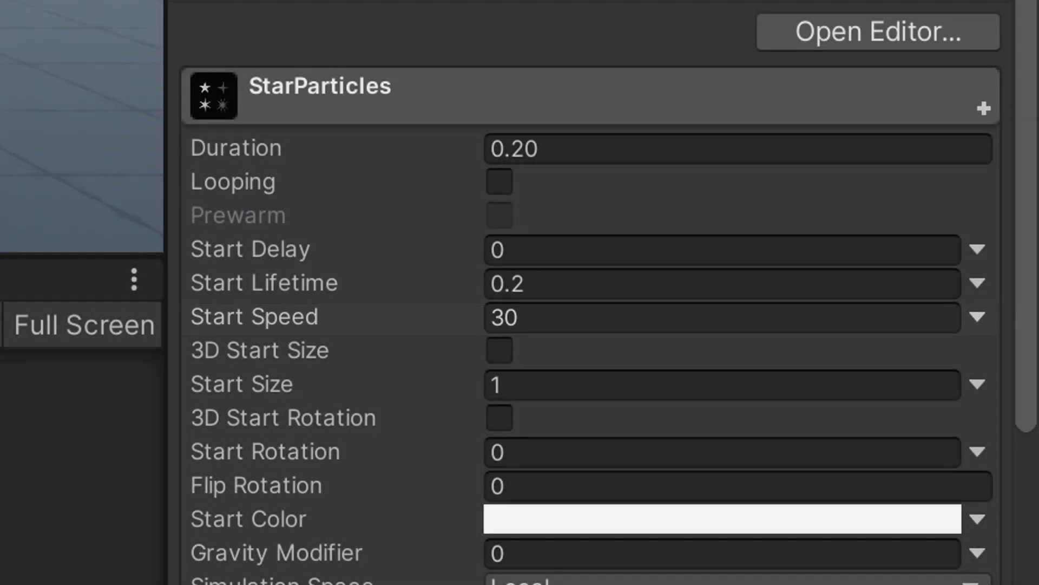
text(ivate floa)
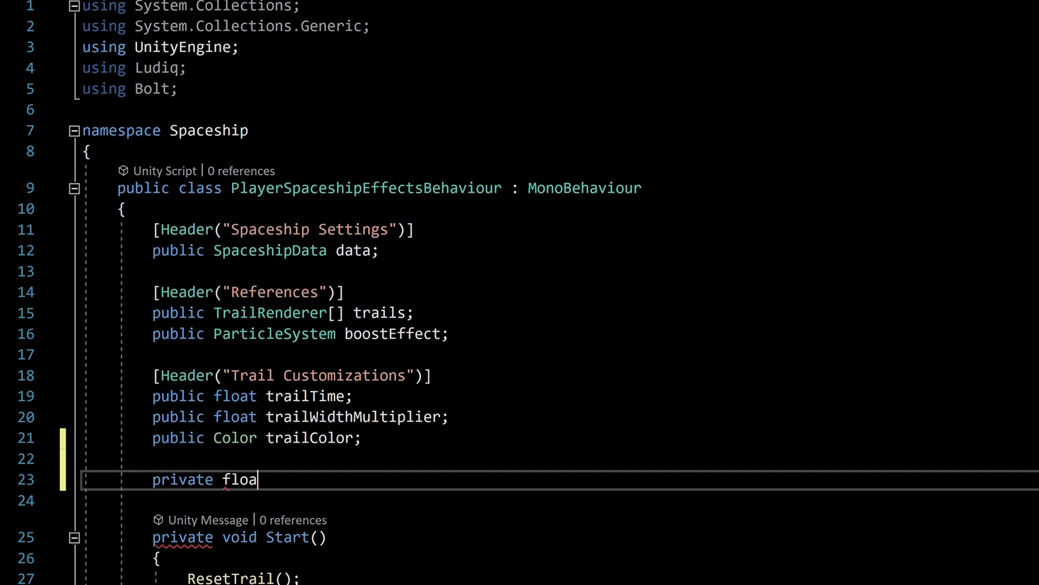
text(t speedMult;)
Add the speedMult and psMain fields and an OnTriggerEnter method after Start
key(Return)
text(private ParticleSystem.)
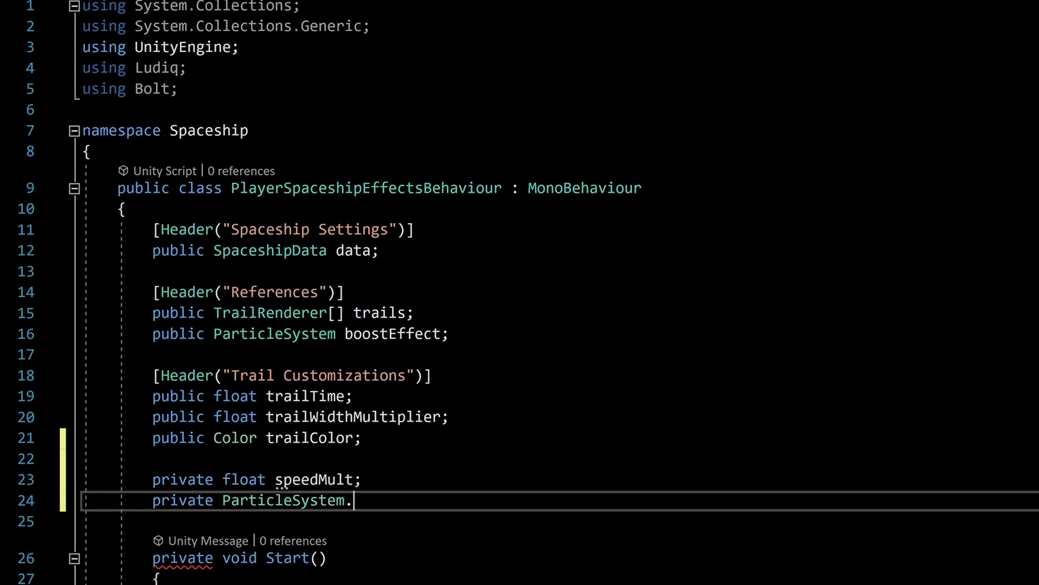
text(MainModule psMain;)
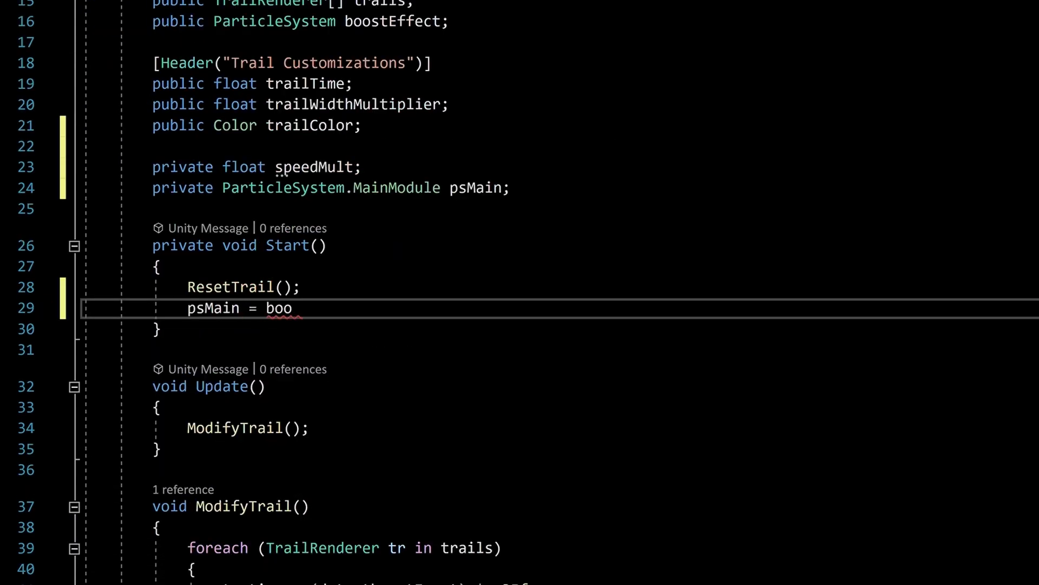
text(psMain = boostEffect.main;)
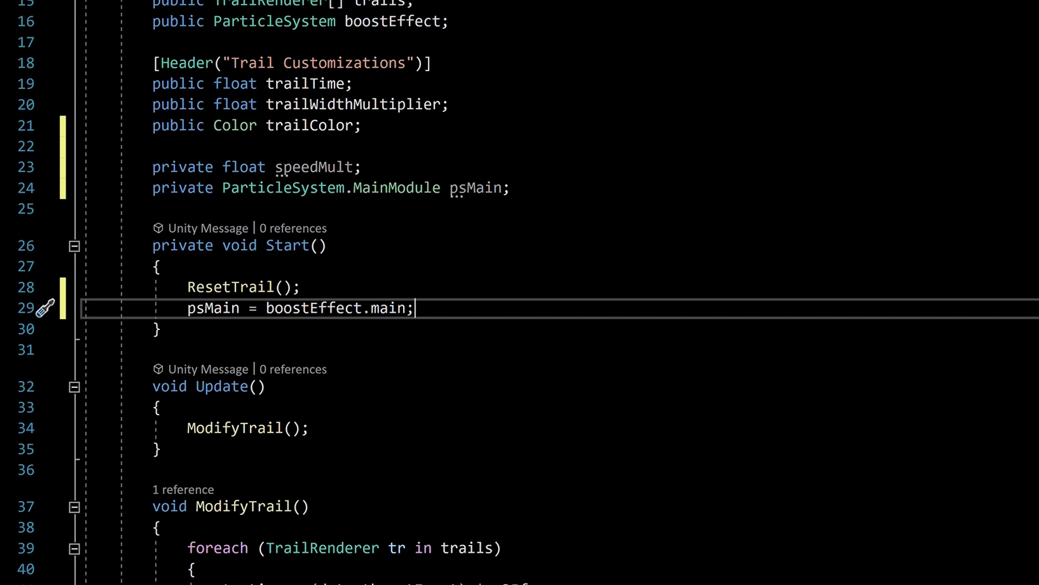
key(Down)
key(End)
key(Return)
key(Return)
text(private void OnTrigger)
key(Tab)
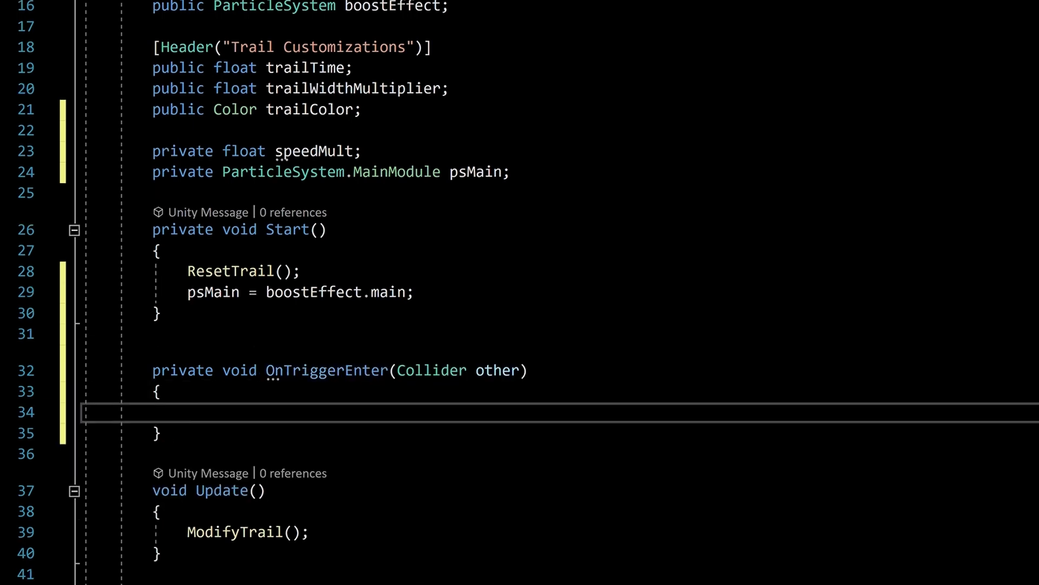
text(if )
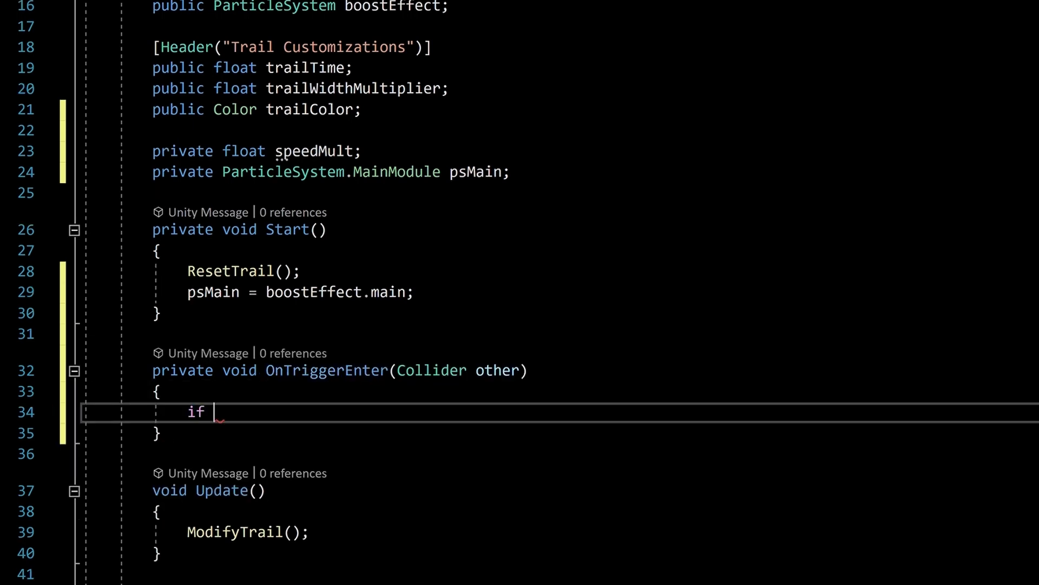
text((other.gameObject)
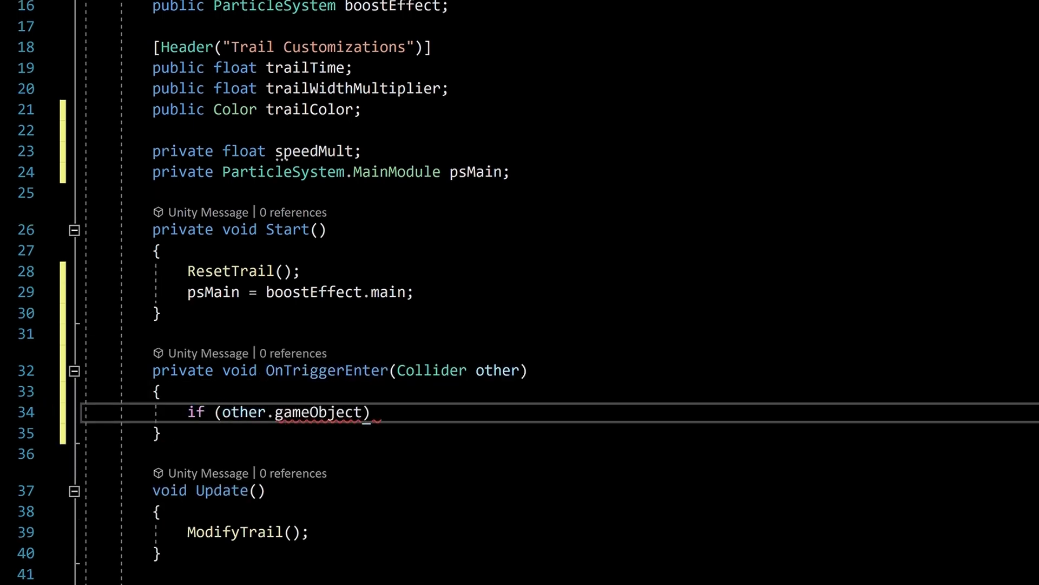
text(.CompareTag("Ring)
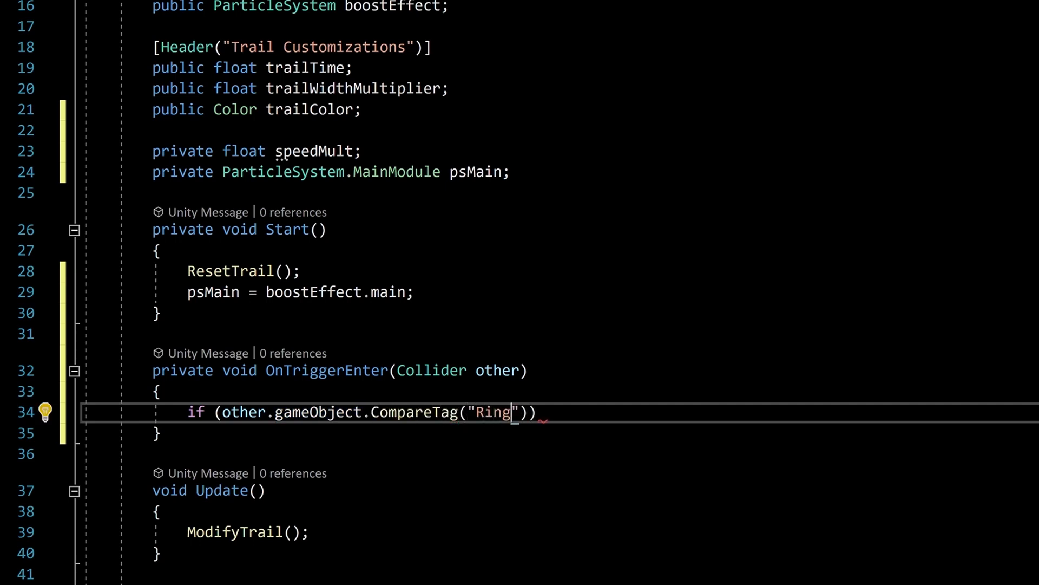
Inside a Ring-tag check, read speedBoostMultiplier via Variables.Object and set startSpeedMultiplier
key(End)
key(Return)
text({)
key(Return)
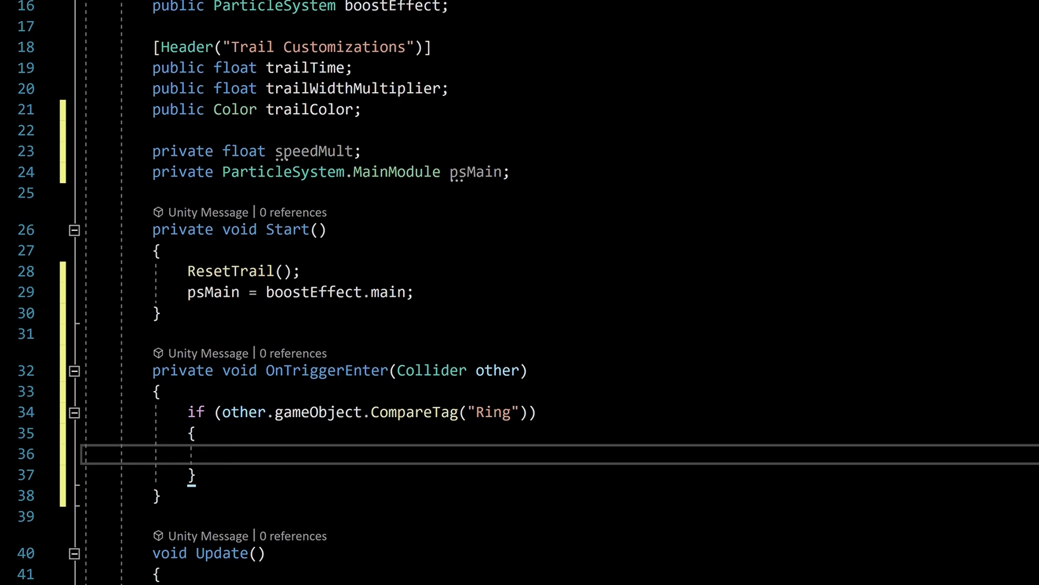
text(speedm)
text(Mult =)
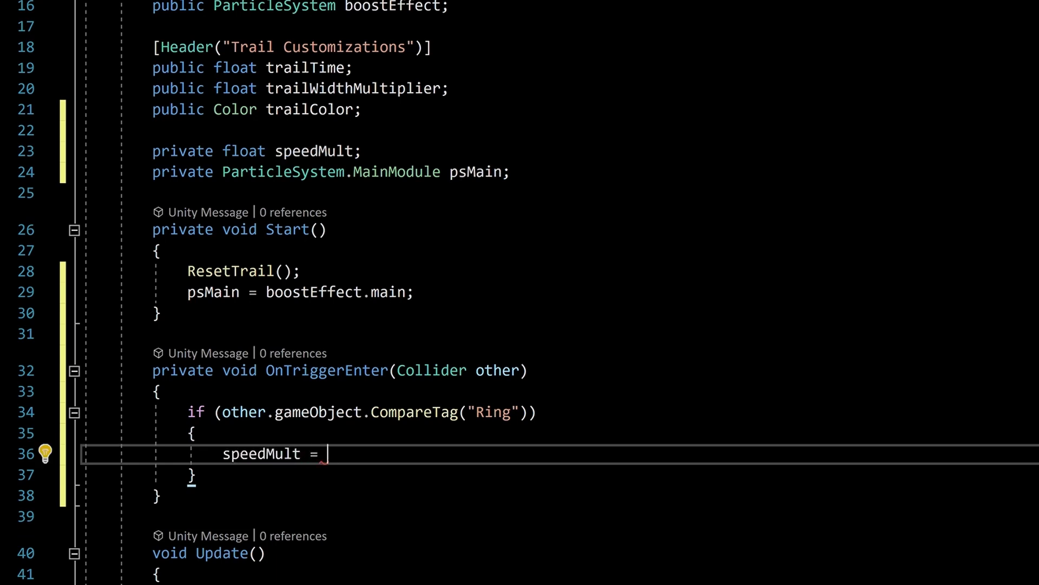
text((float)
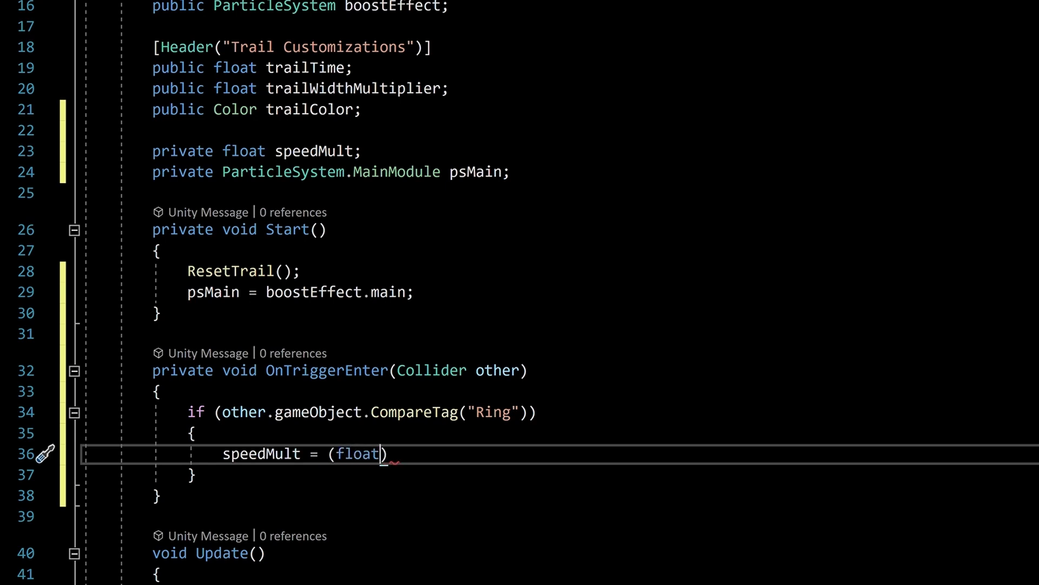
text()Variables.Object)
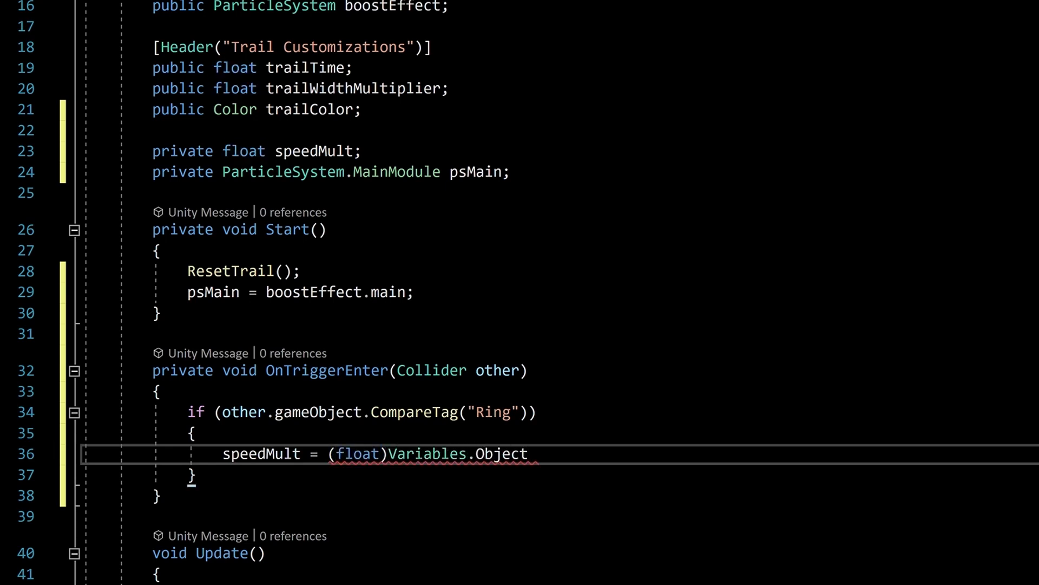
text((other.gameObject).)
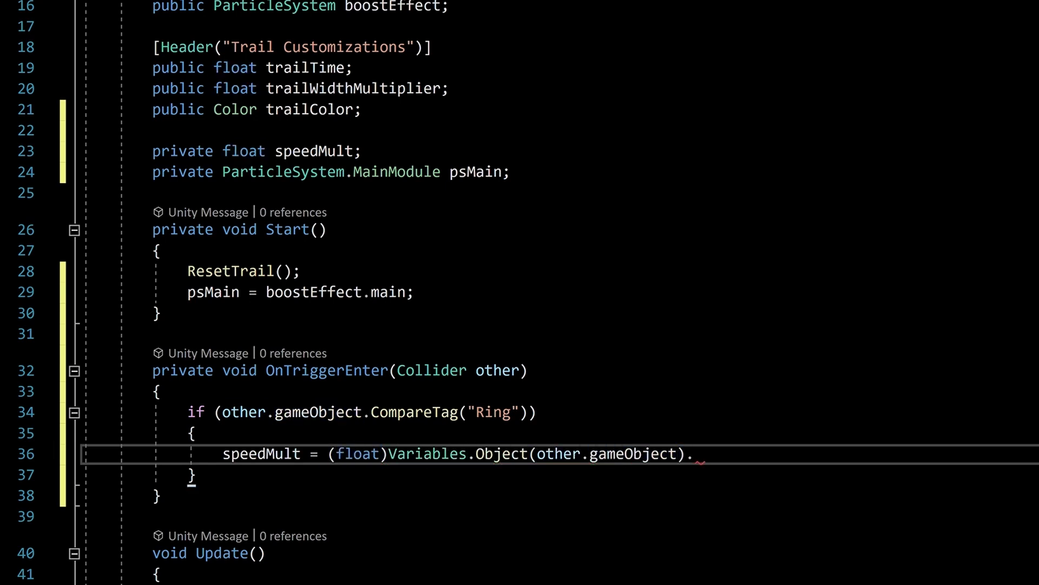
text(Get("speedBoostMult)
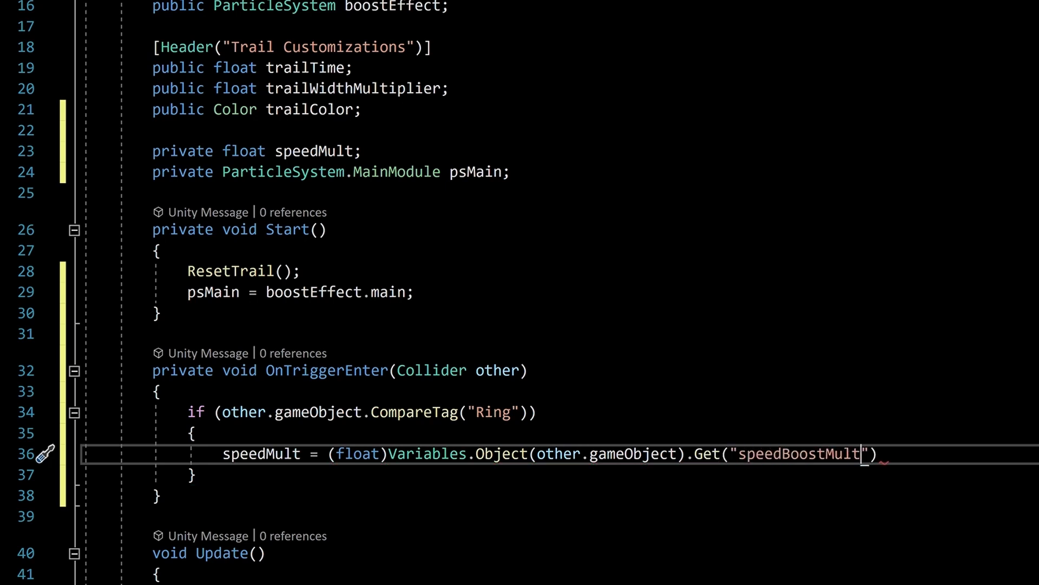
text(iplier)
key(End)
text(;)
key(Return)
text(psMain.start)
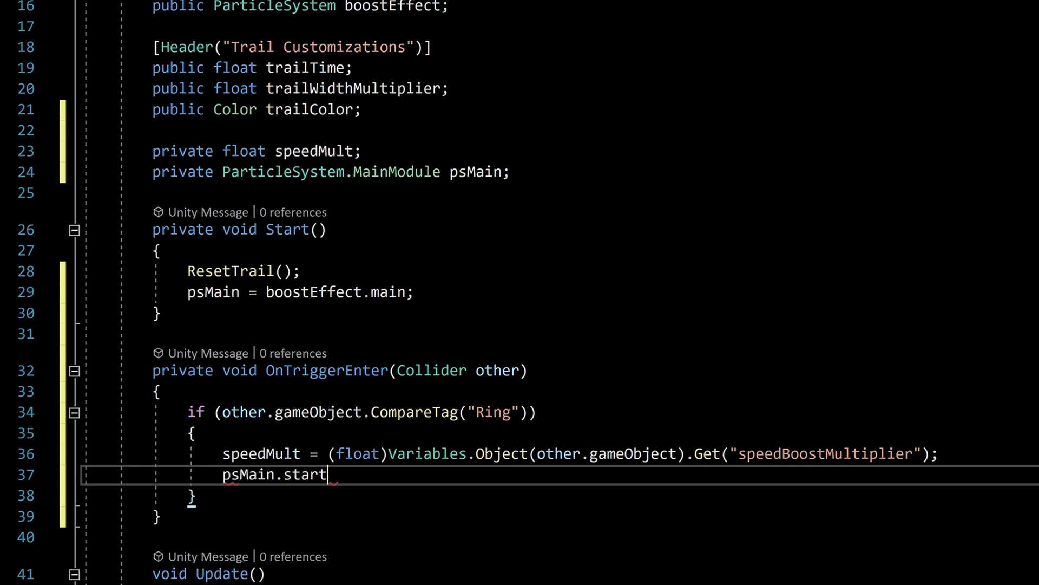
text(SpeedMultiplier)
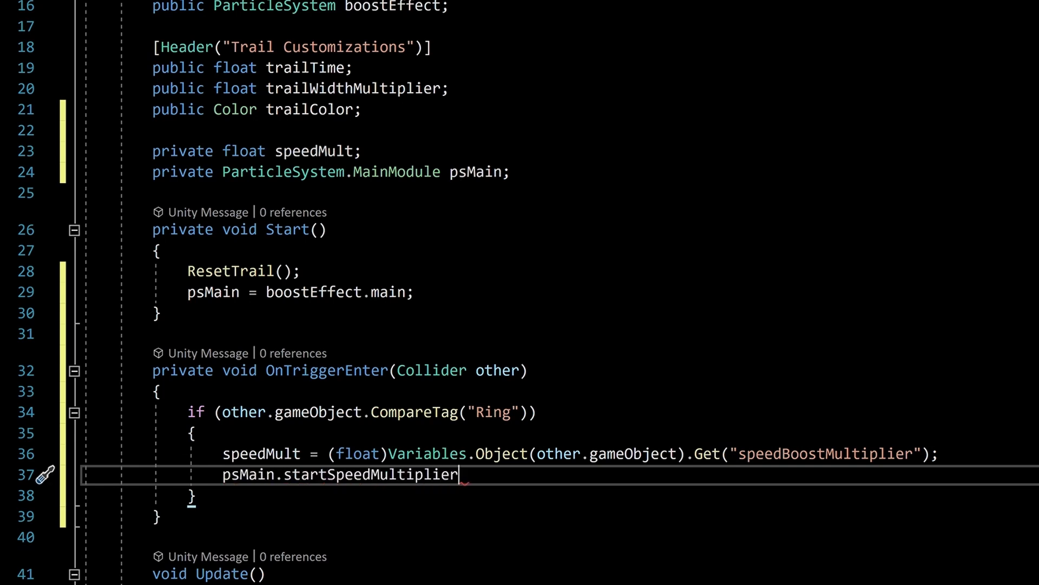
text( = speedMult;)
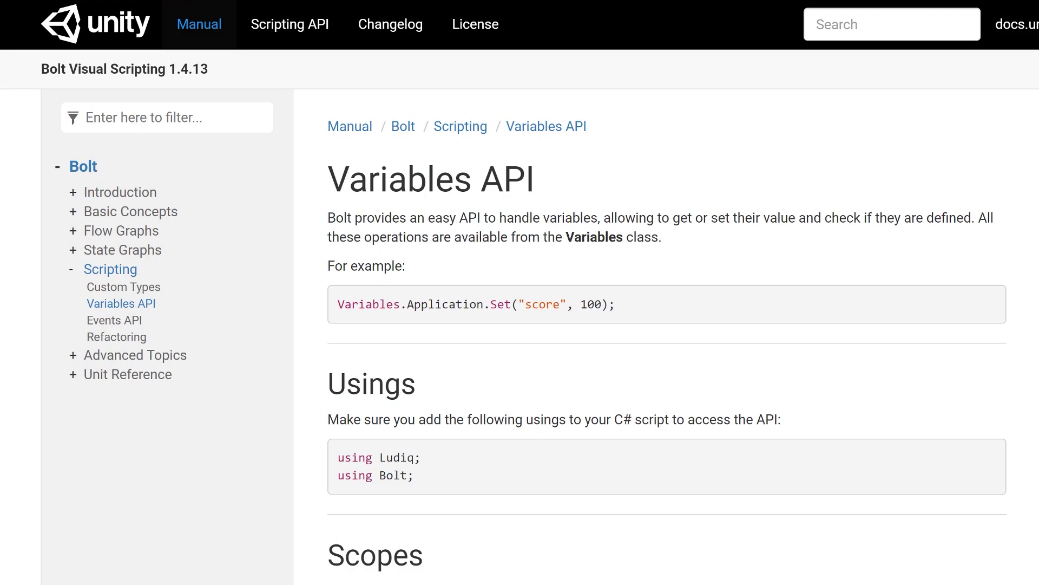
scroll(666, 341, down, 5)
scroll(666, 341, down, 5)
scroll(666, 342, down, 5)
scroll(666, 341, down, 5)
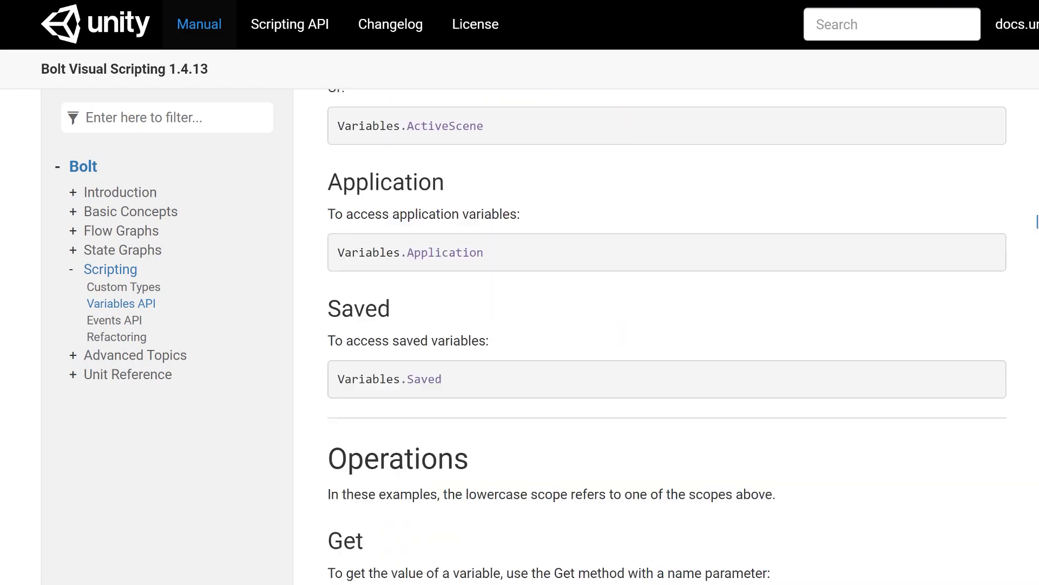